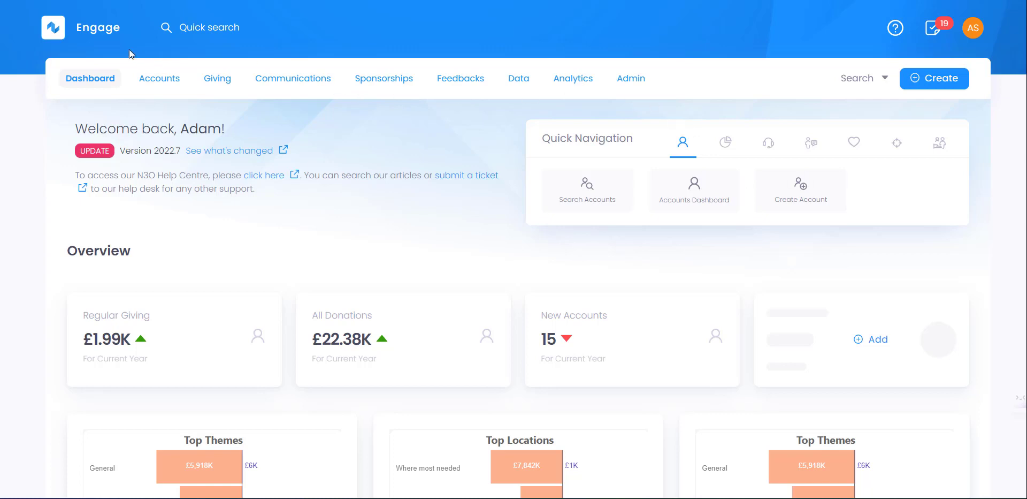
- Go to the Data section's saved Lists and start creating a new list
click(522, 81)
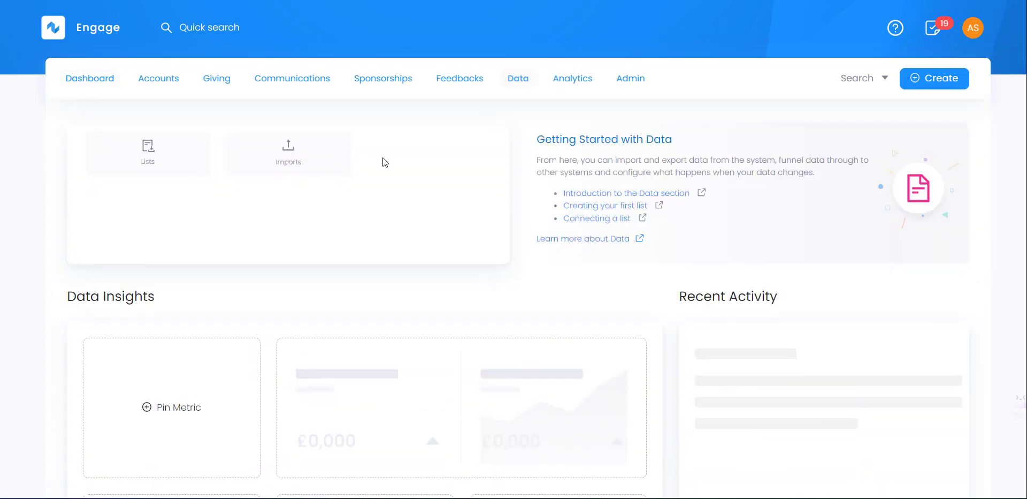
click(175, 160)
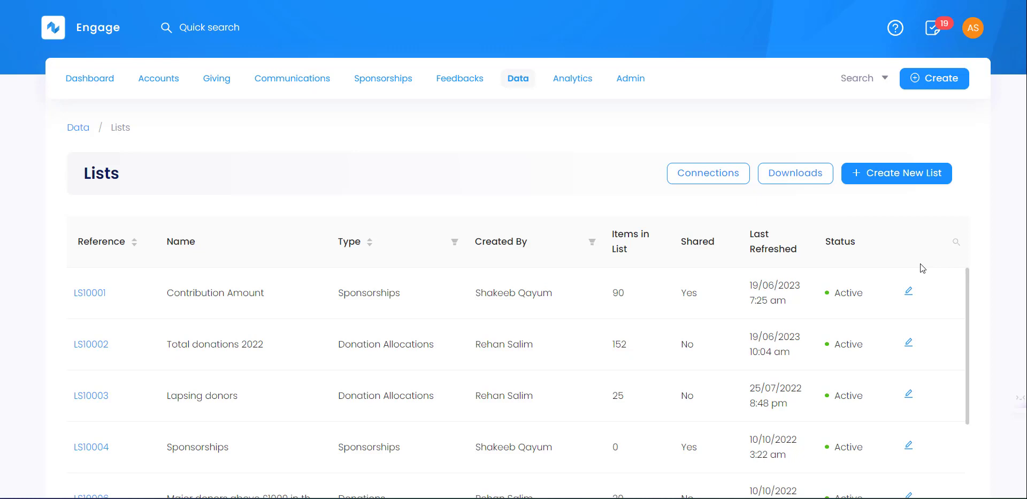
click(899, 178)
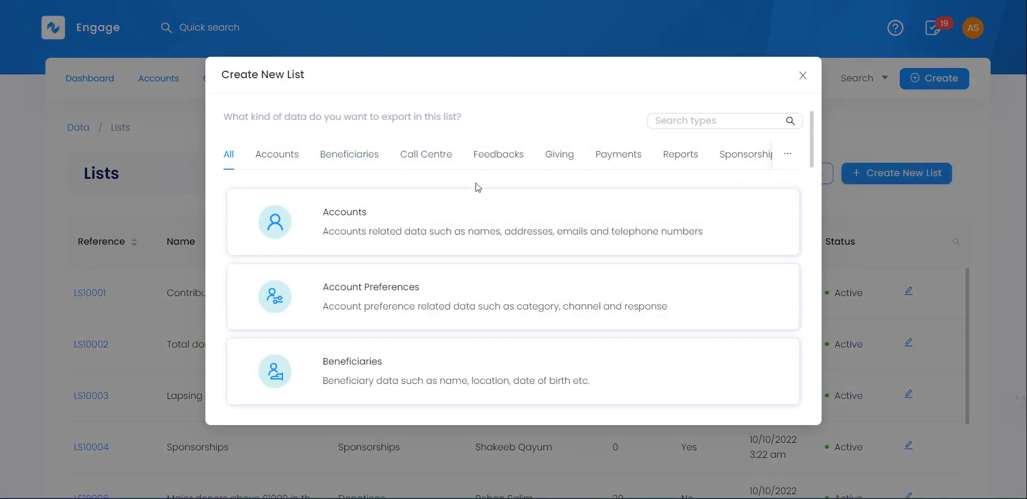
- Compare the Accounts, Beneficiaries and Giving list types, then choose an Accounts list
click(291, 154)
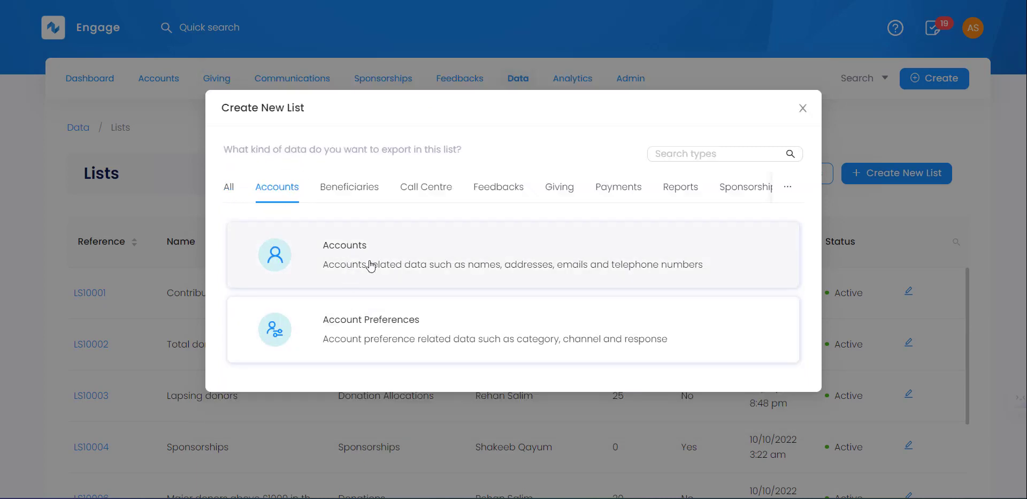
click(358, 192)
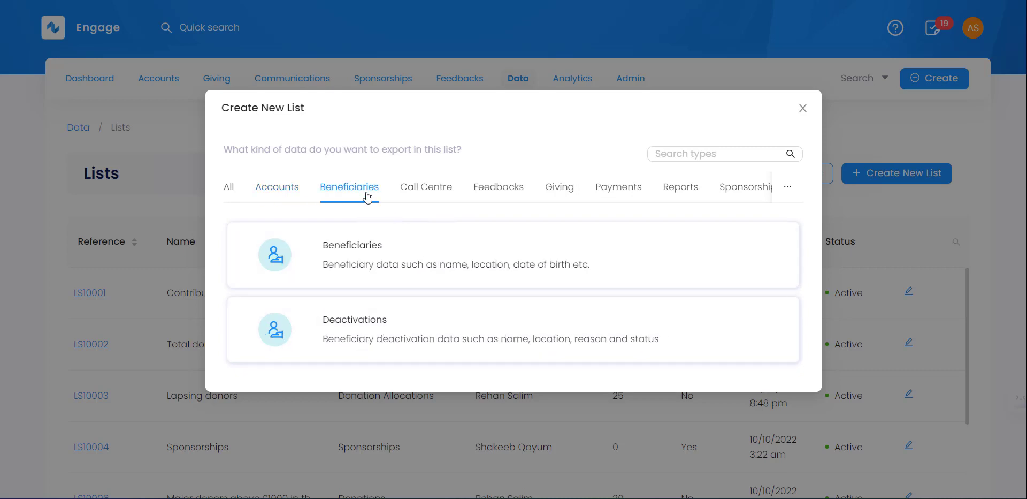
click(560, 189)
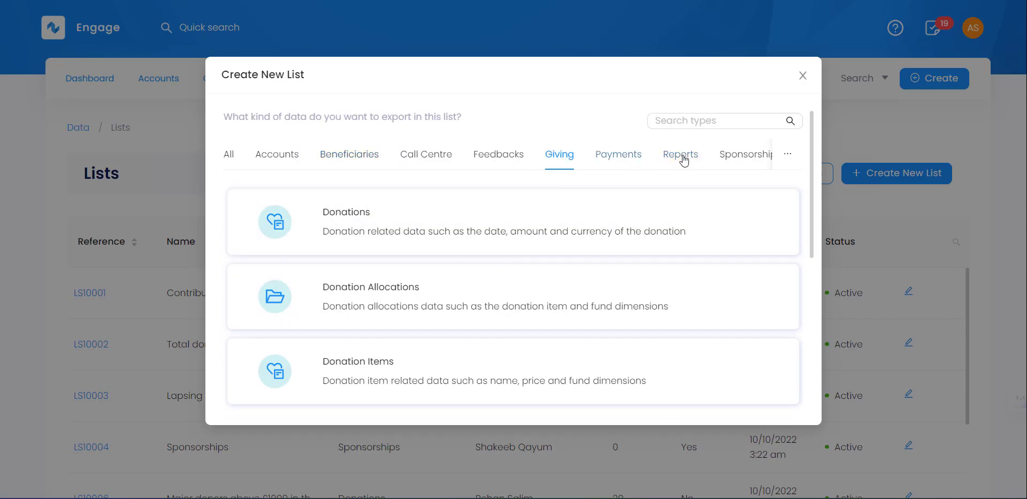
mouse_move(783, 158)
click(283, 156)
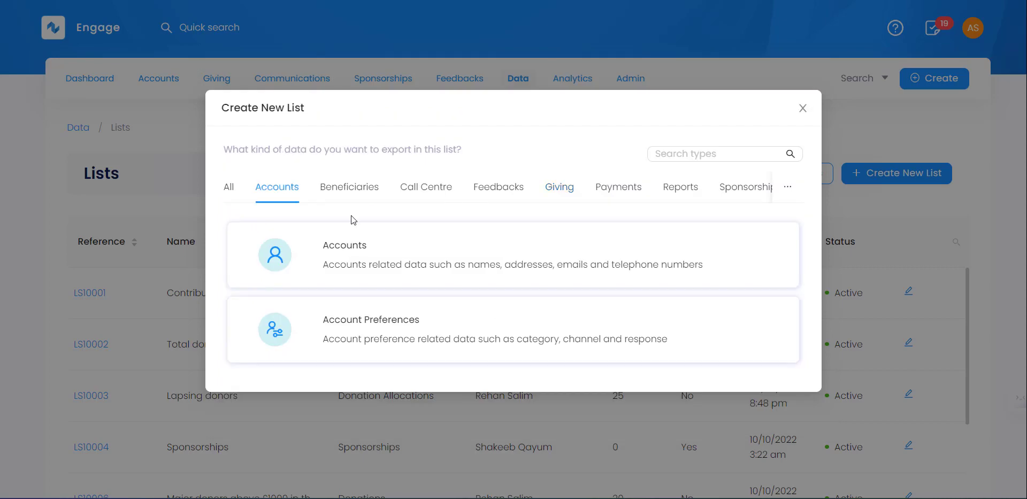
click(364, 255)
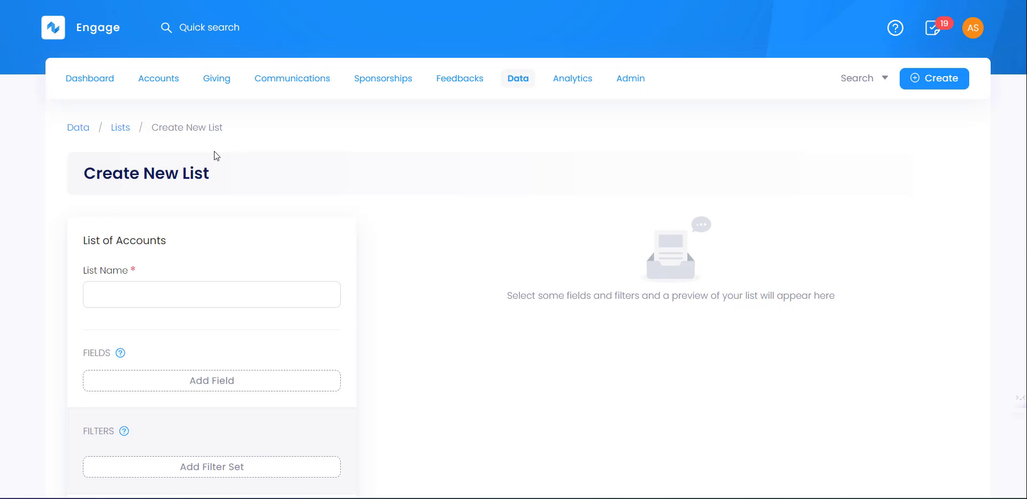
- Name the new list 'List of all donors'
click(127, 292)
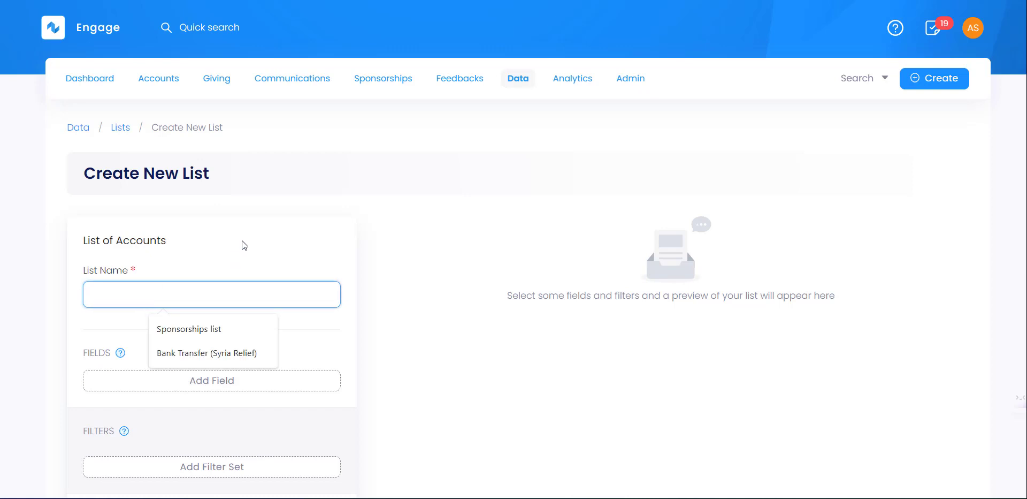
key(Caps_Lock)
text(List of)
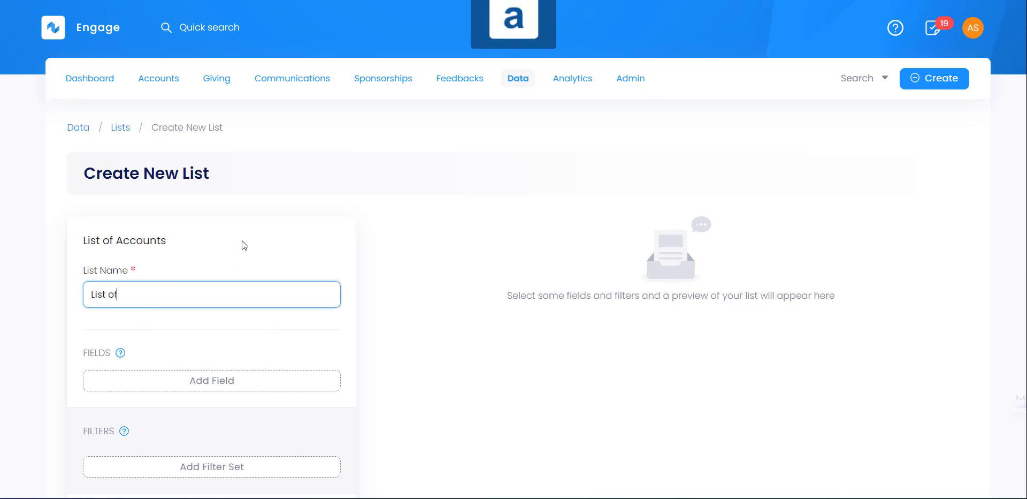
text( all donors)
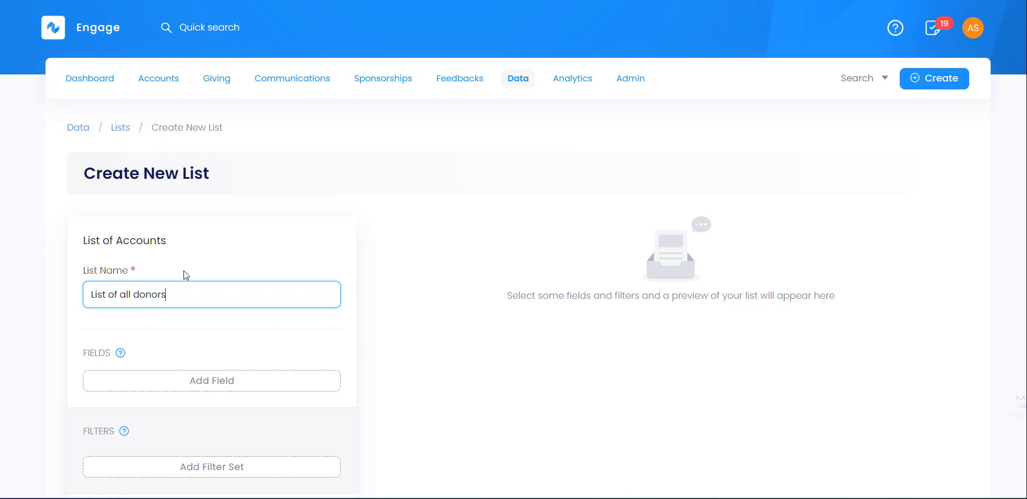
click(209, 360)
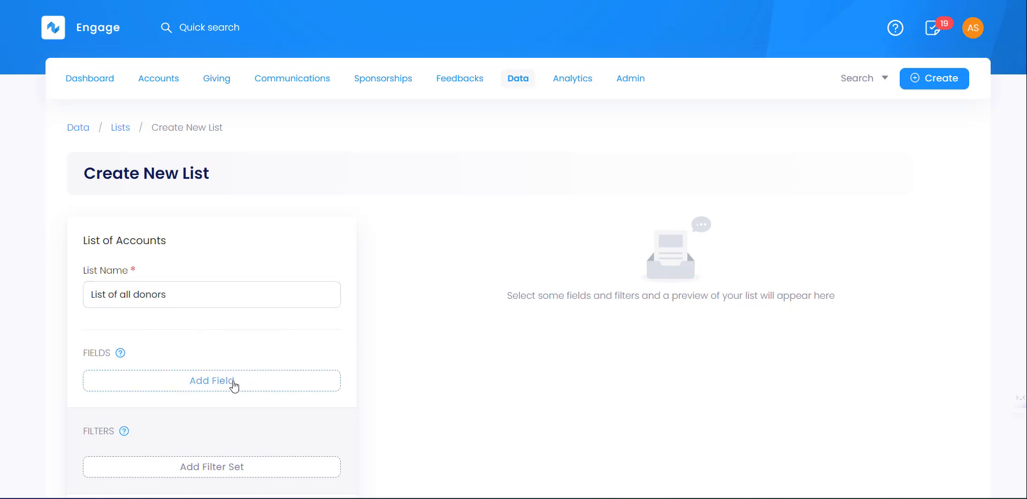
- Browse the Account, Donation, Donation Allocation and Pledge field categories for a new column
click(234, 383)
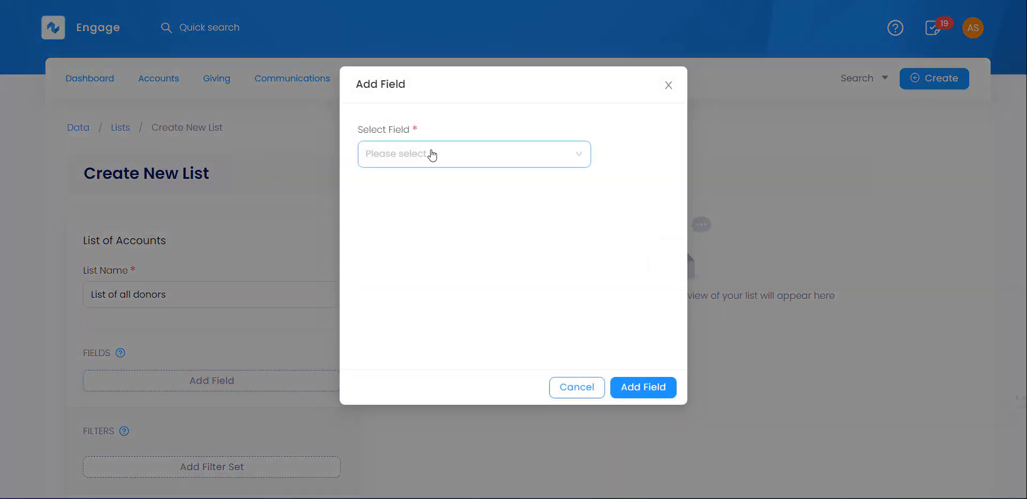
click(430, 157)
drag(514, 202, 373, 120)
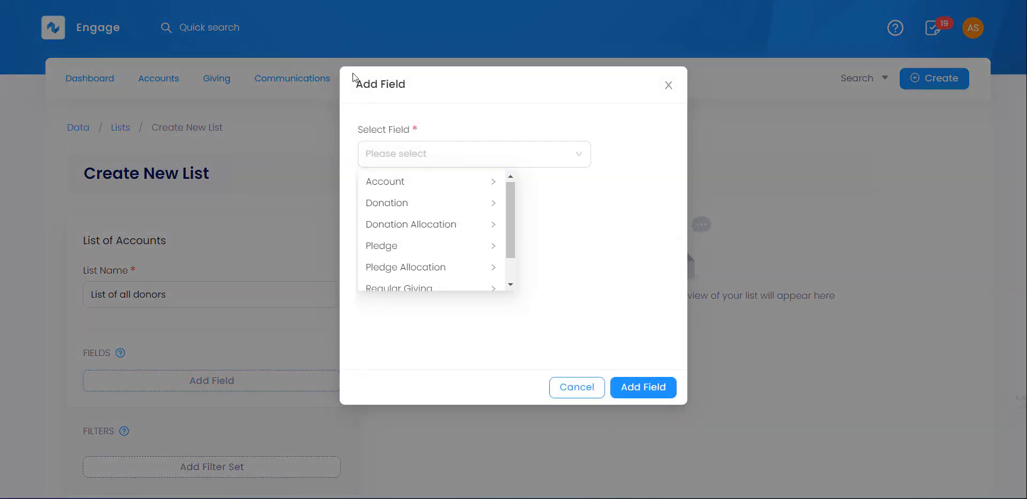
click(421, 188)
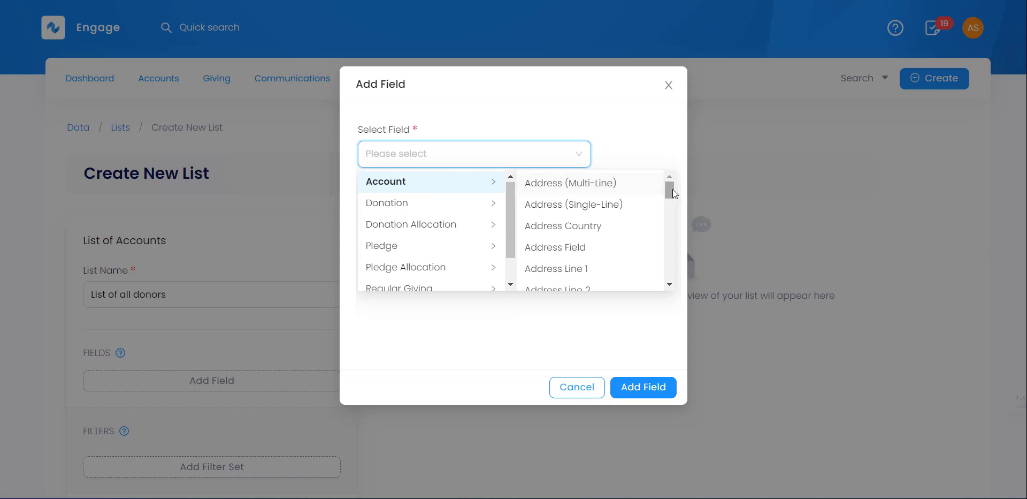
drag(672, 189, 679, 268)
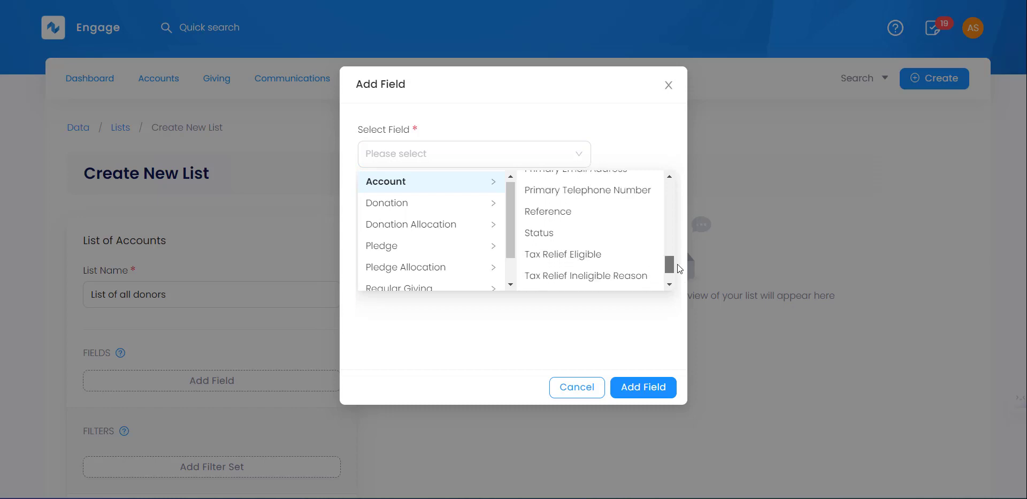
click(429, 210)
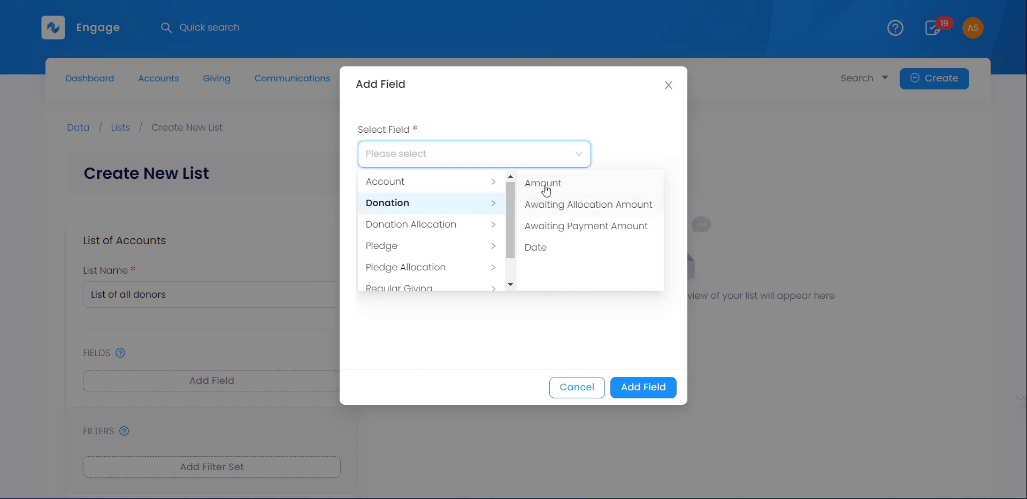
click(437, 227)
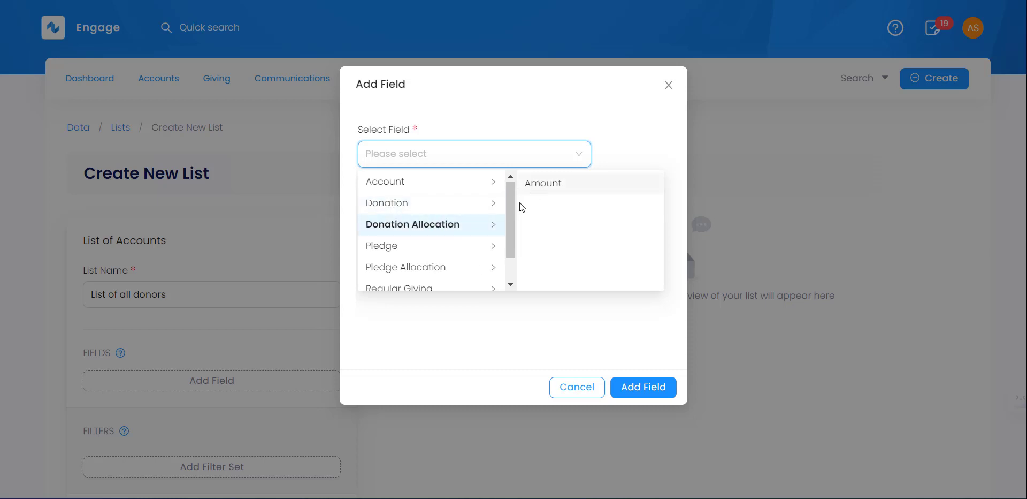
click(438, 248)
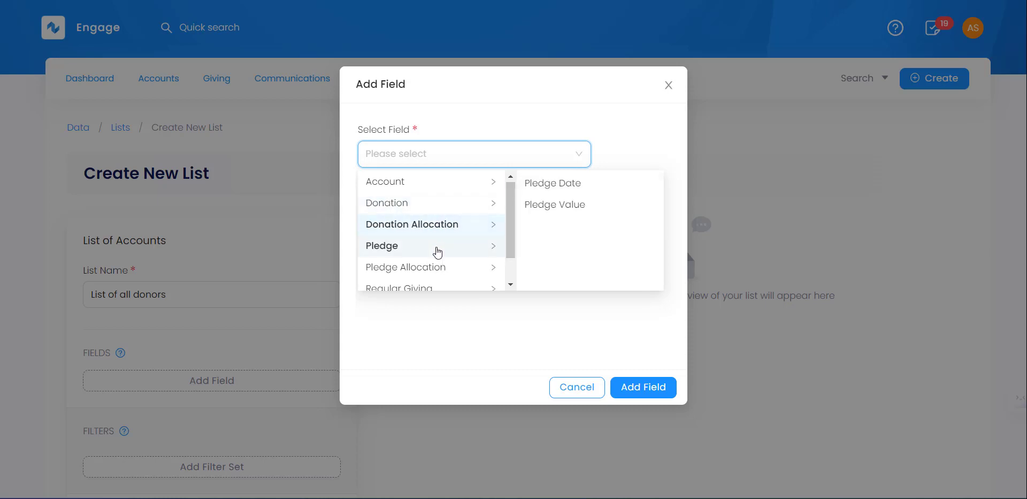
drag(511, 209, 515, 233)
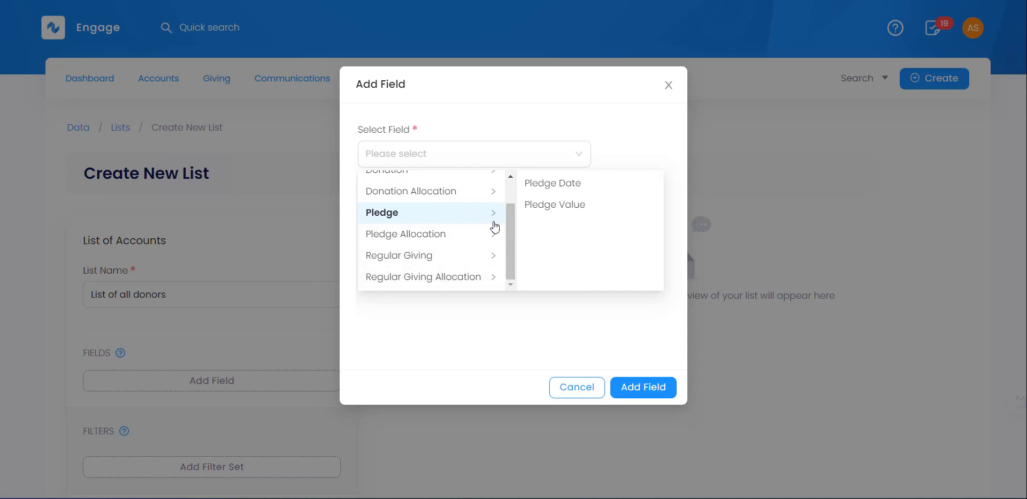
scroll(508, 222, up, 2)
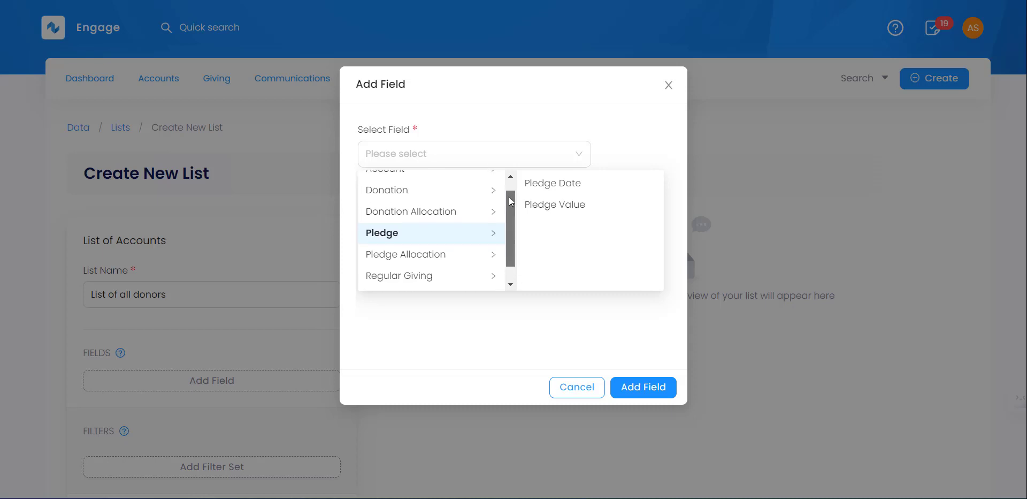
- Add the Account > Reference field as an 'Account Reference' column
click(422, 185)
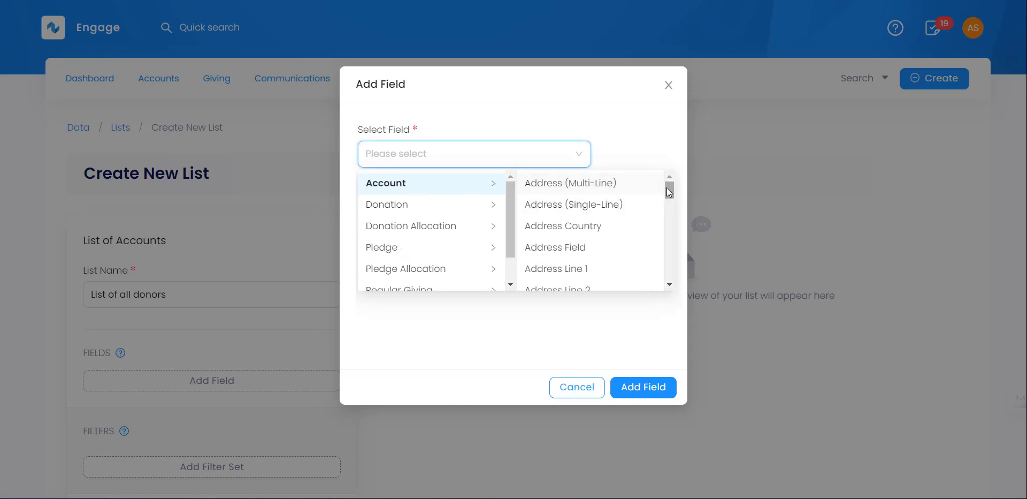
drag(670, 187, 668, 260)
click(535, 250)
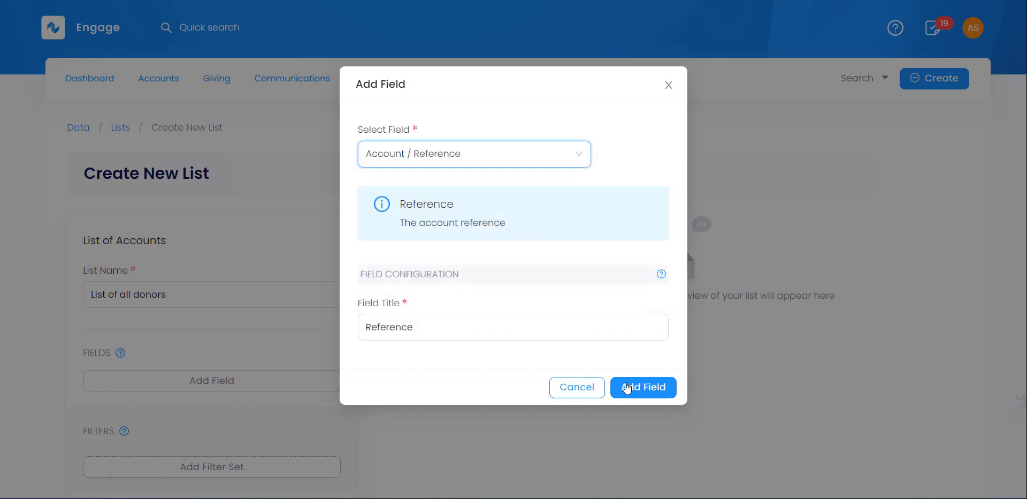
click(408, 319)
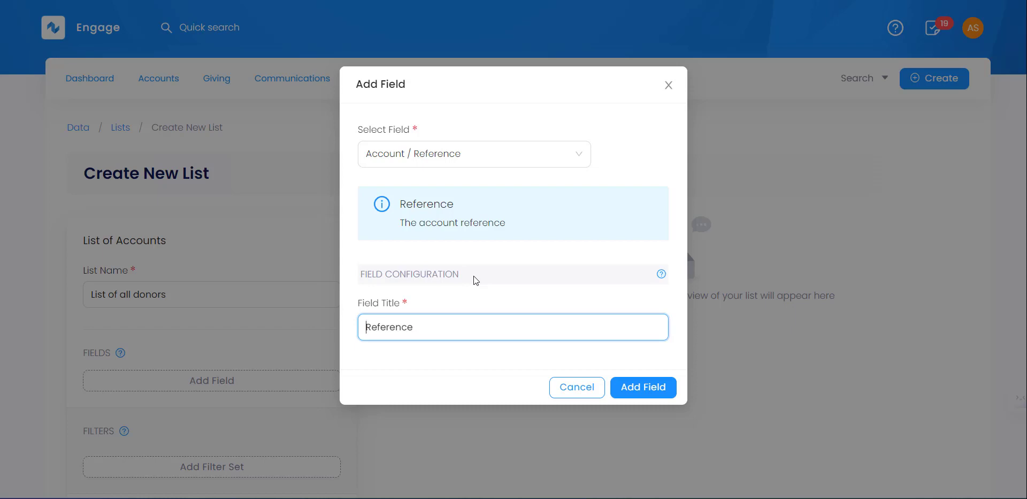
text(Account)
click(646, 389)
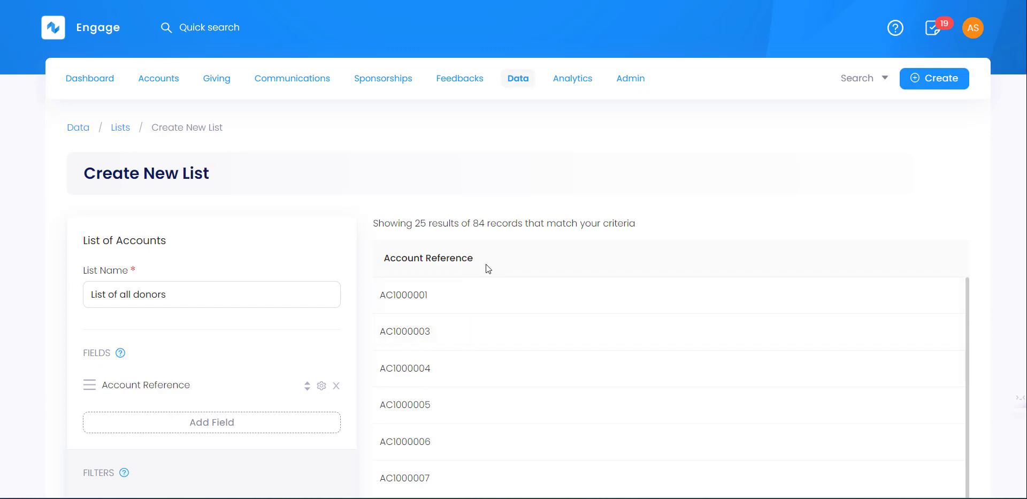
- Add the account Display Name field as a Name column
click(213, 422)
click(489, 155)
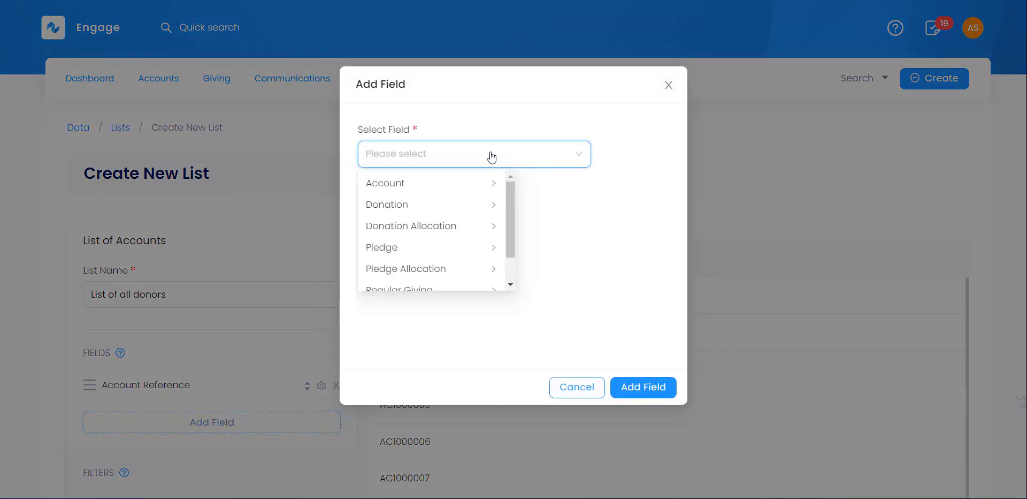
click(436, 188)
drag(669, 190, 670, 228)
click(568, 194)
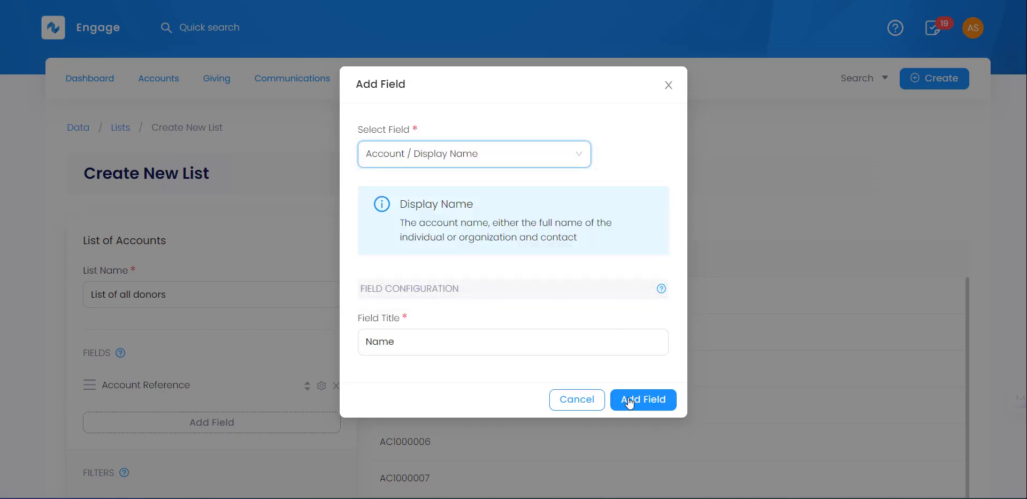
click(629, 400)
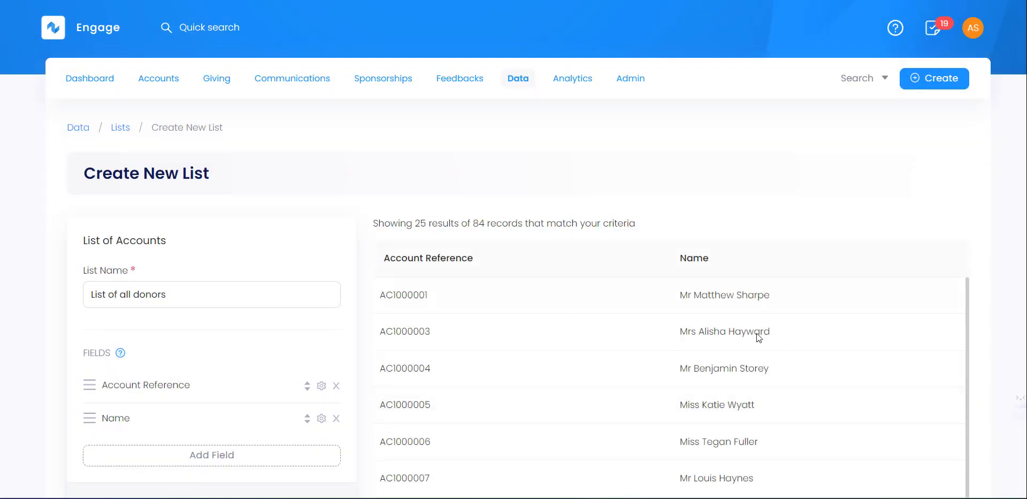
- Add the account Address (Single-Line) column
click(220, 454)
click(436, 160)
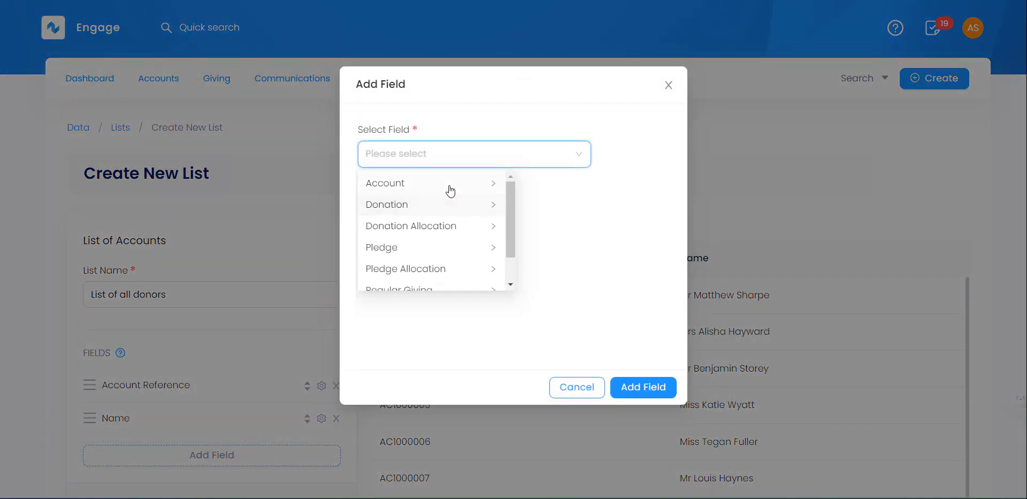
click(448, 187)
mouse_move(672, 188)
mouse_down()
mouse_move(673, 205)
mouse_move(670, 186)
mouse_up()
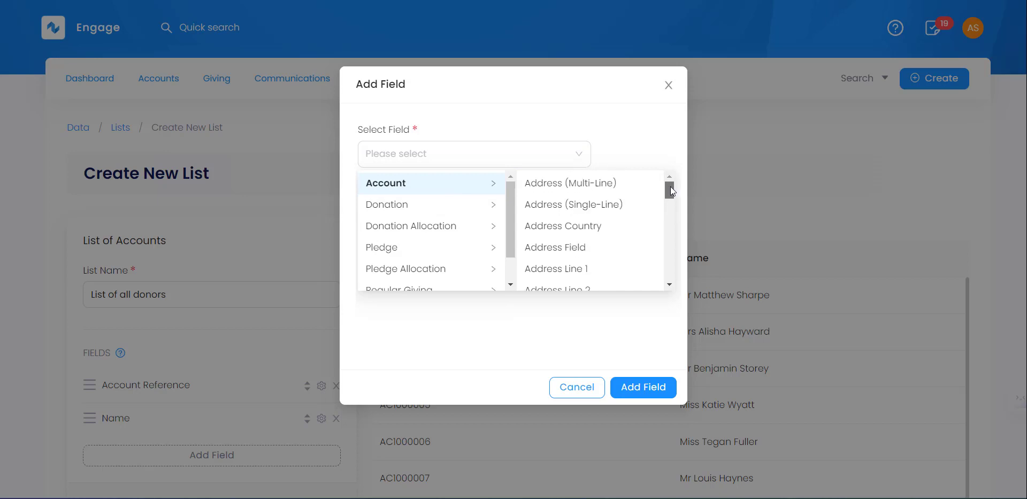
click(629, 392)
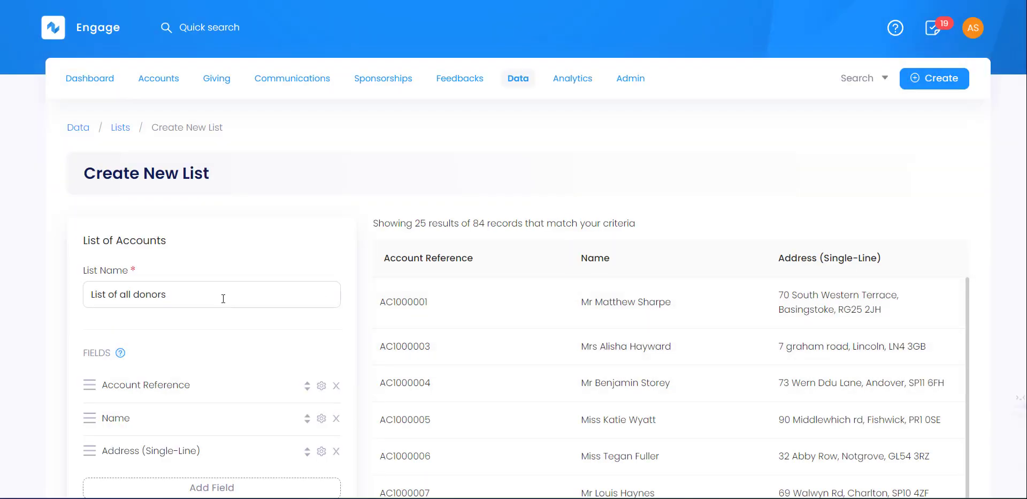
- Add the account Locality column
click(199, 488)
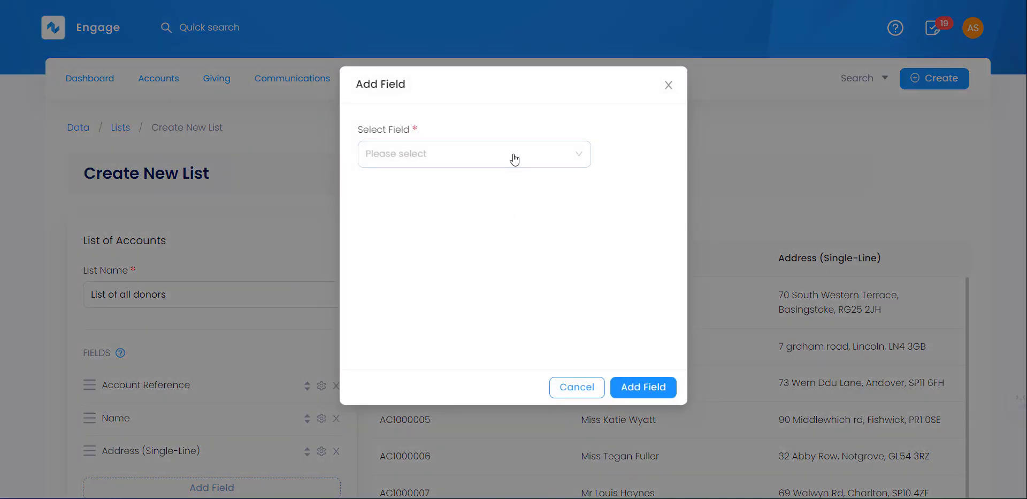
click(514, 159)
click(449, 184)
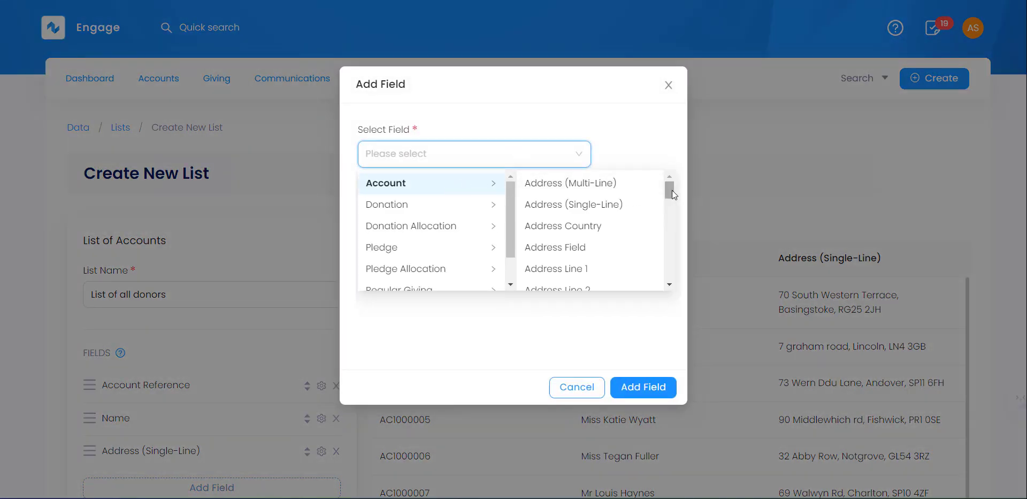
drag(672, 190, 664, 232)
click(589, 204)
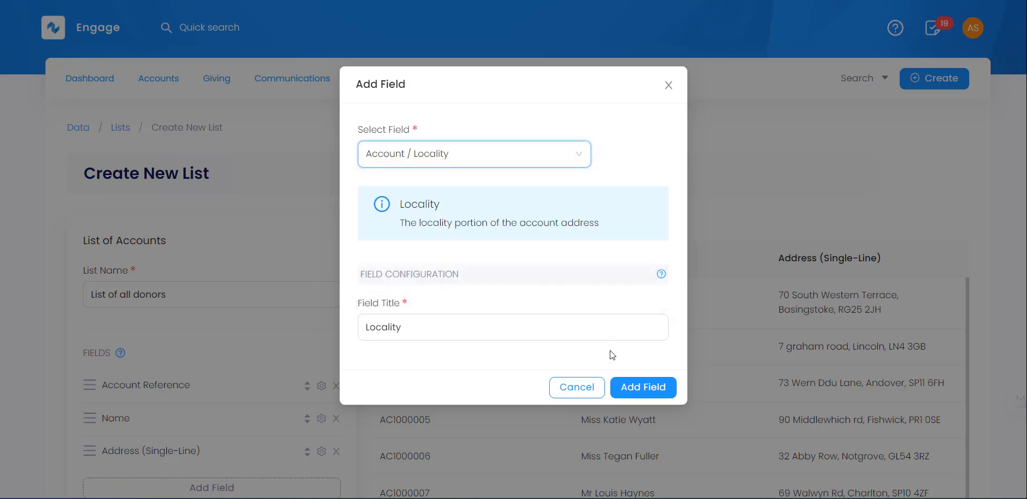
click(631, 389)
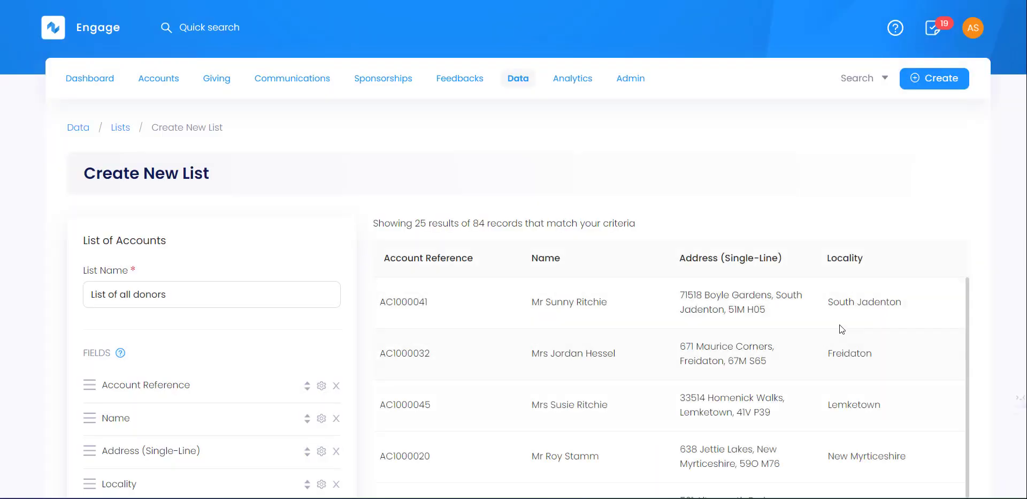
- Add Account > Primary Email Address as a column, leaving email type and validation status blank
scroll(230, 390, down, 1)
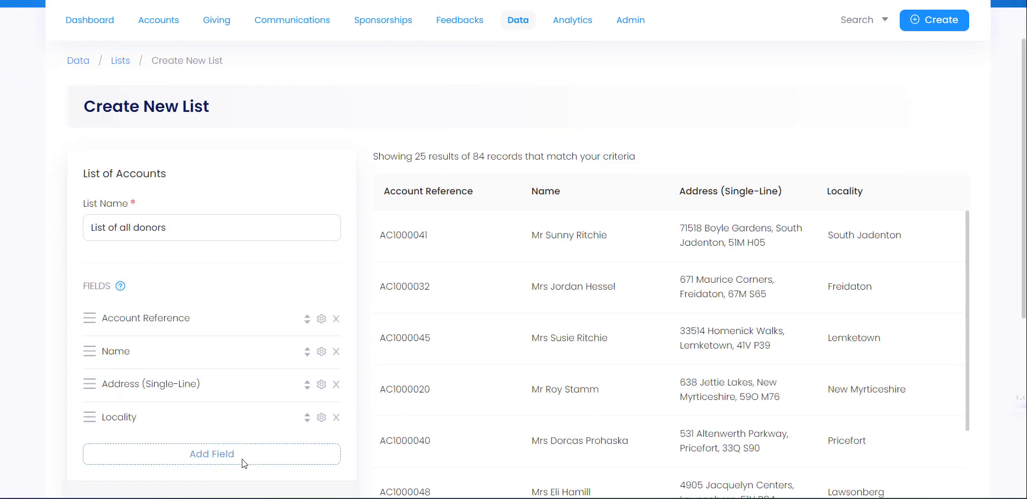
click(245, 458)
click(458, 187)
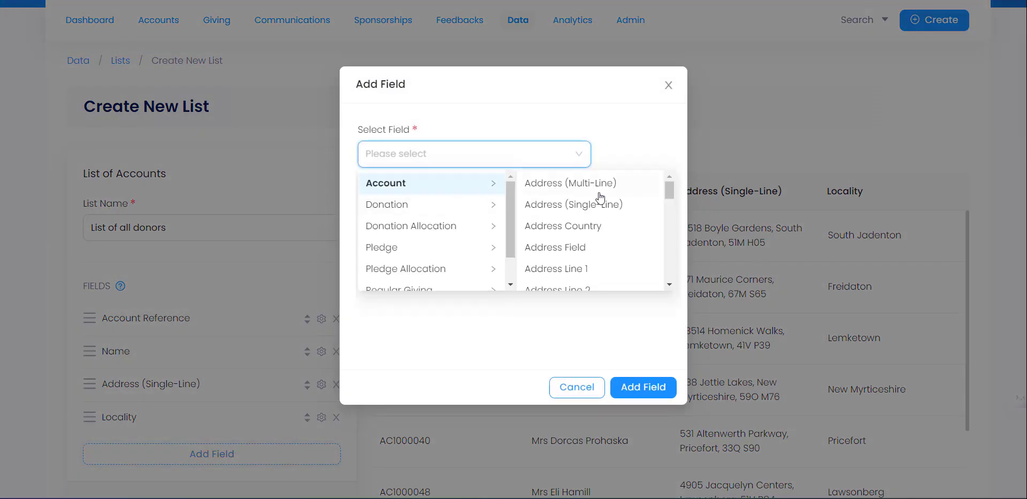
drag(675, 186, 672, 258)
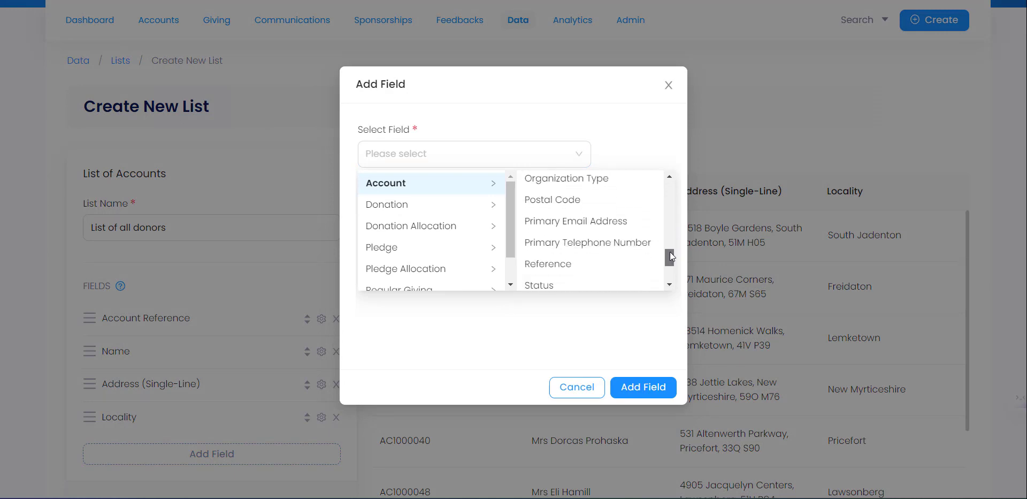
click(578, 224)
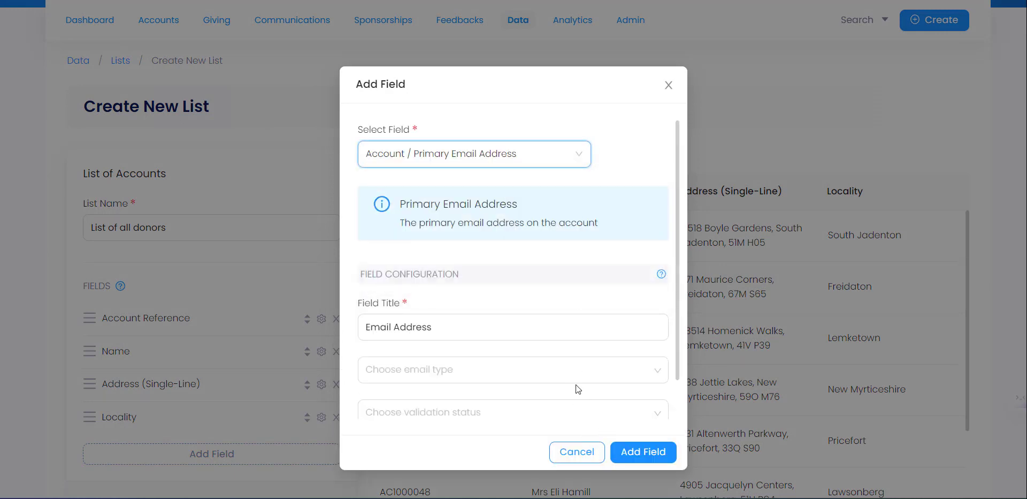
scroll(486, 314, down, 1)
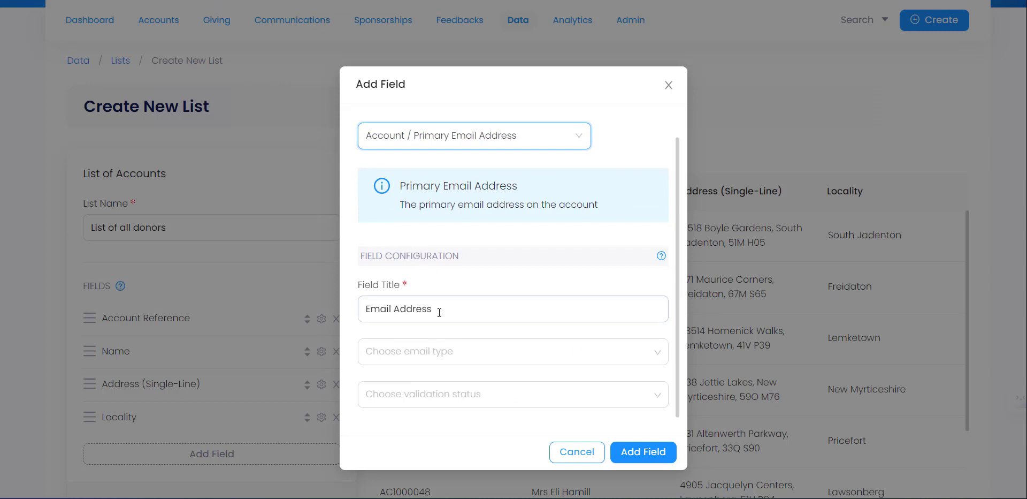
click(437, 353)
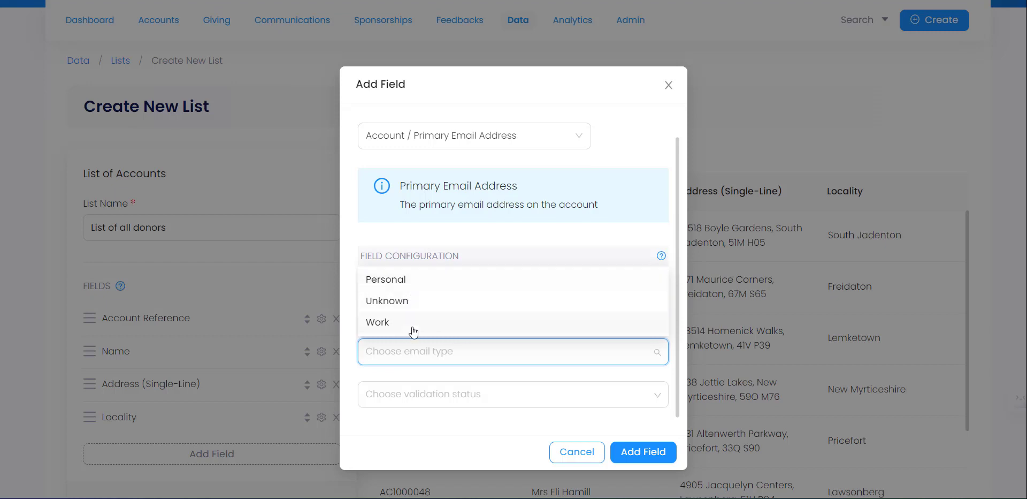
click(429, 234)
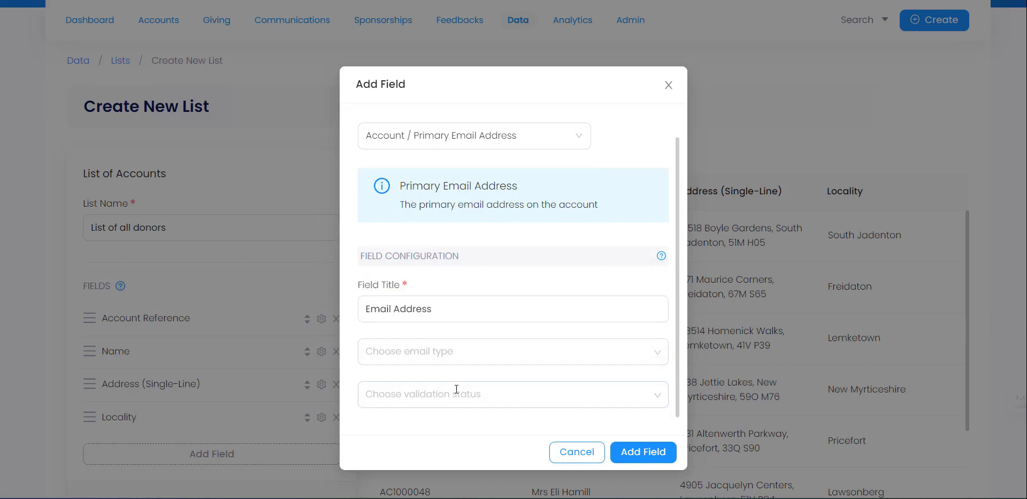
click(457, 390)
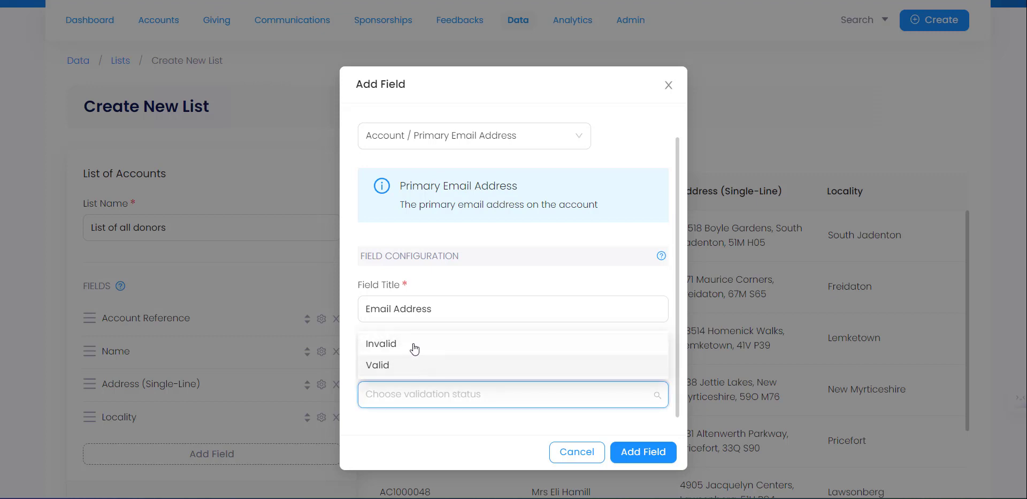
click(461, 236)
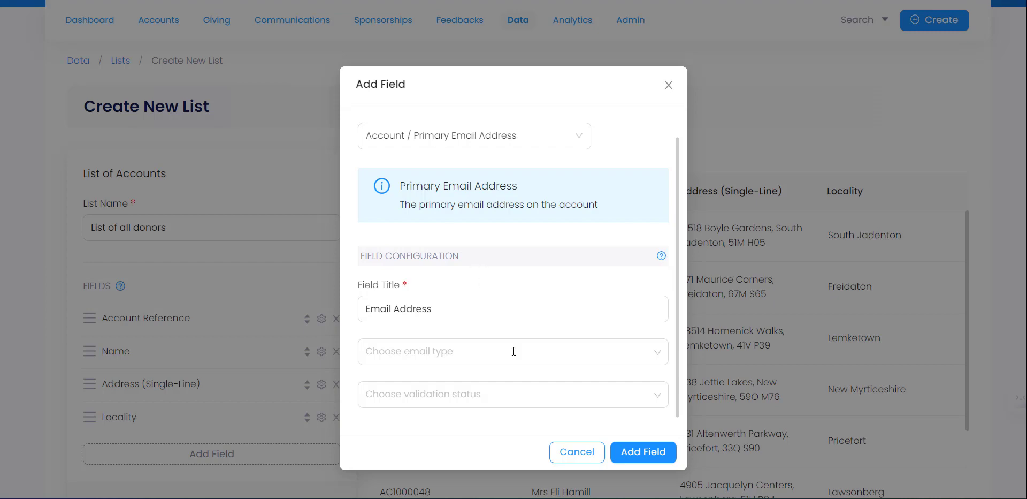
click(654, 460)
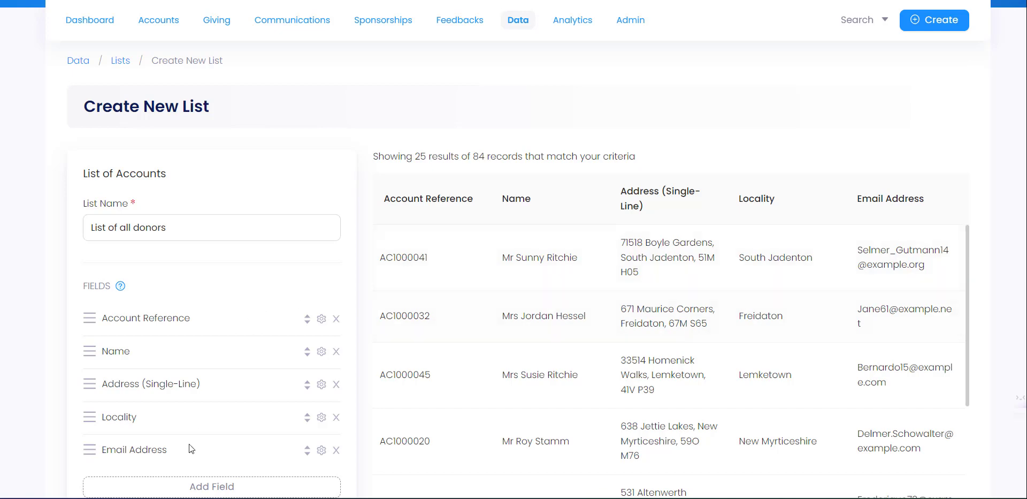
click(220, 484)
- Add the Account > Status field as the list's sixth column, showing each donor as Active
click(512, 166)
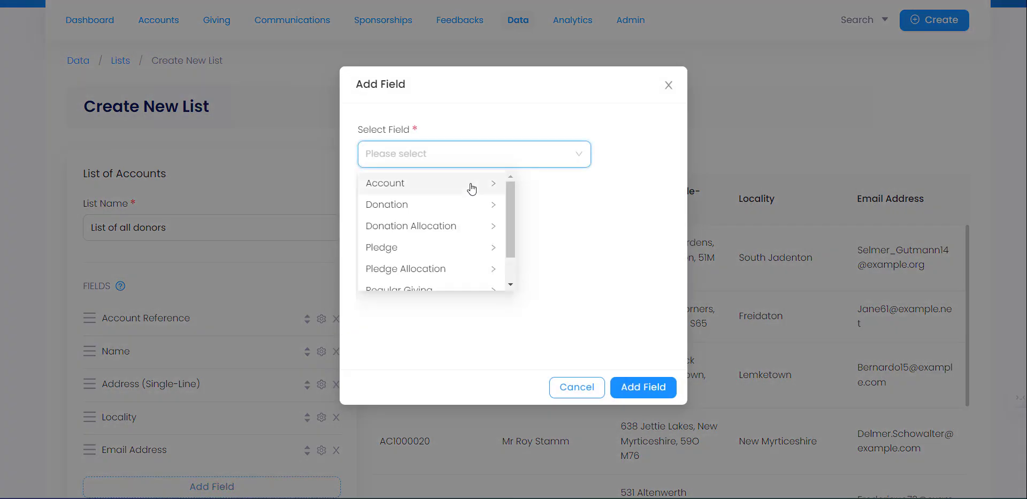
click(469, 183)
drag(666, 194, 667, 272)
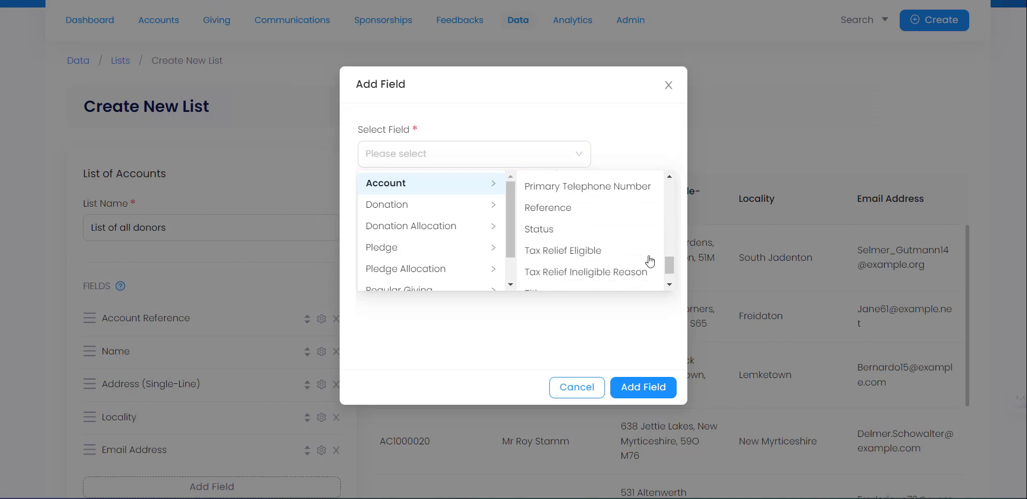
click(572, 230)
click(645, 400)
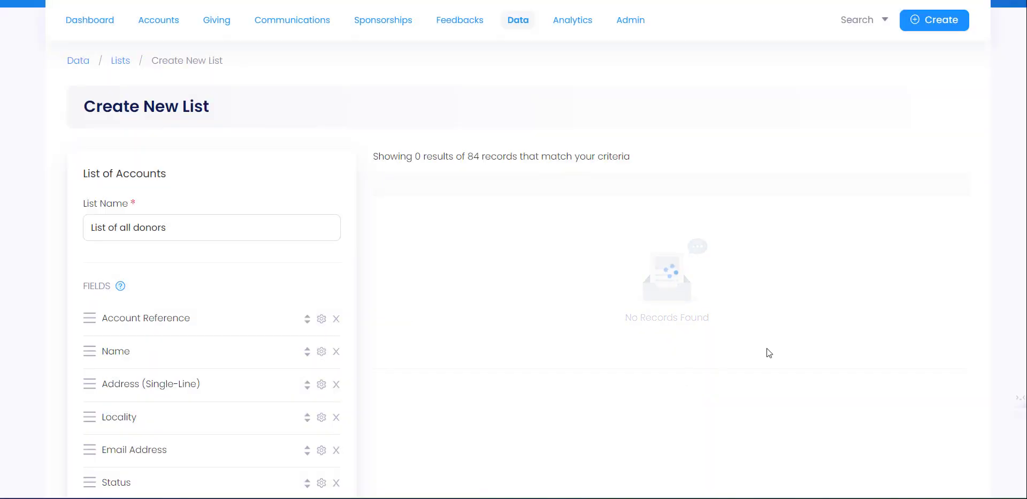
drag(968, 235, 969, 198)
scroll(13, 202, down, 2)
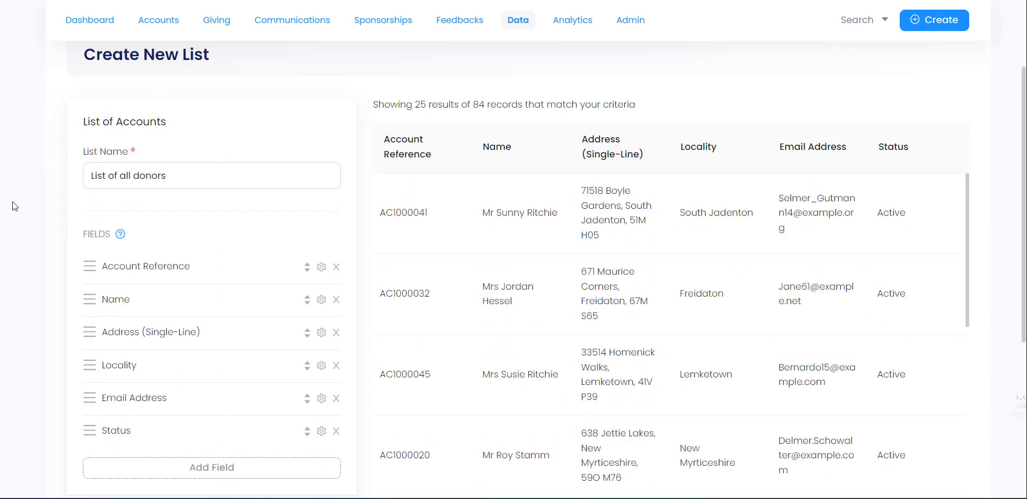
scroll(19, 202, down, 1)
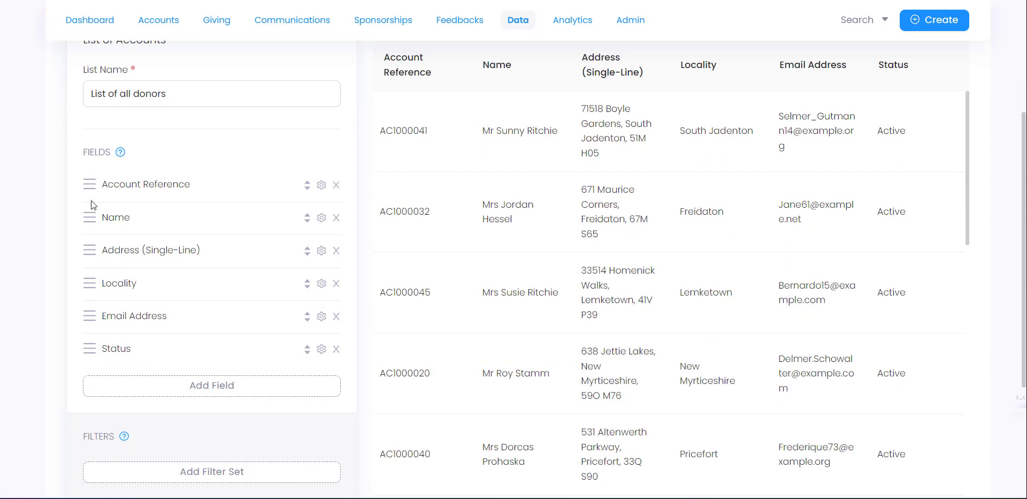
scroll(48, 203, down, 3)
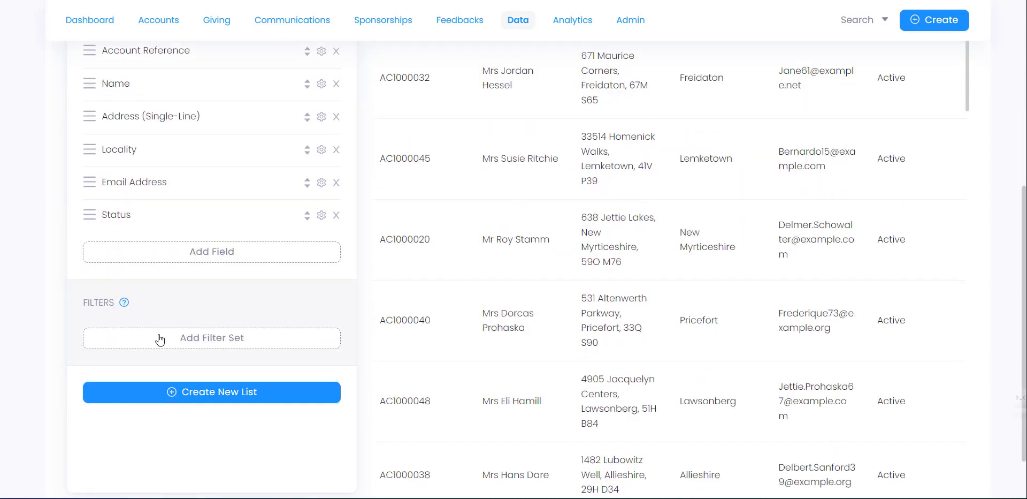
mouse_move(122, 308)
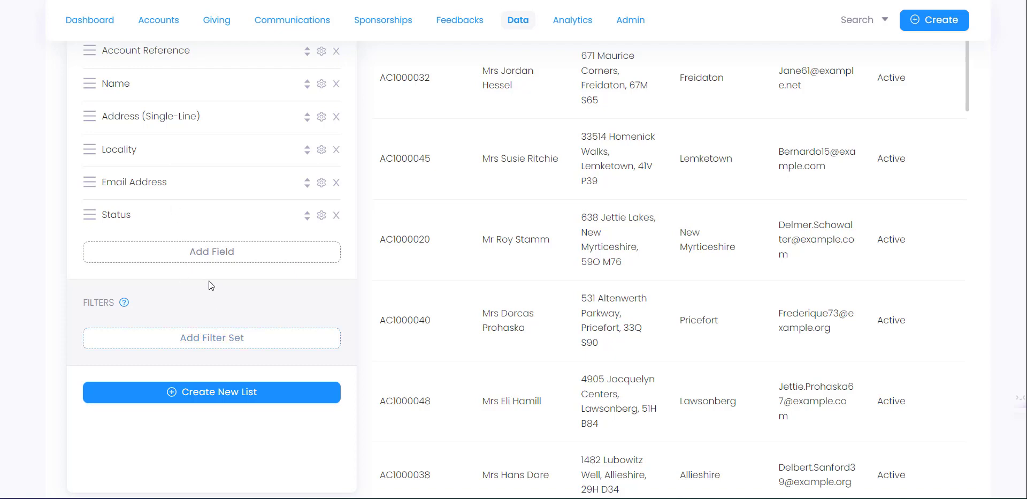
- Add the Account > Address Country column and check the 84 matching records
click(212, 251)
click(390, 157)
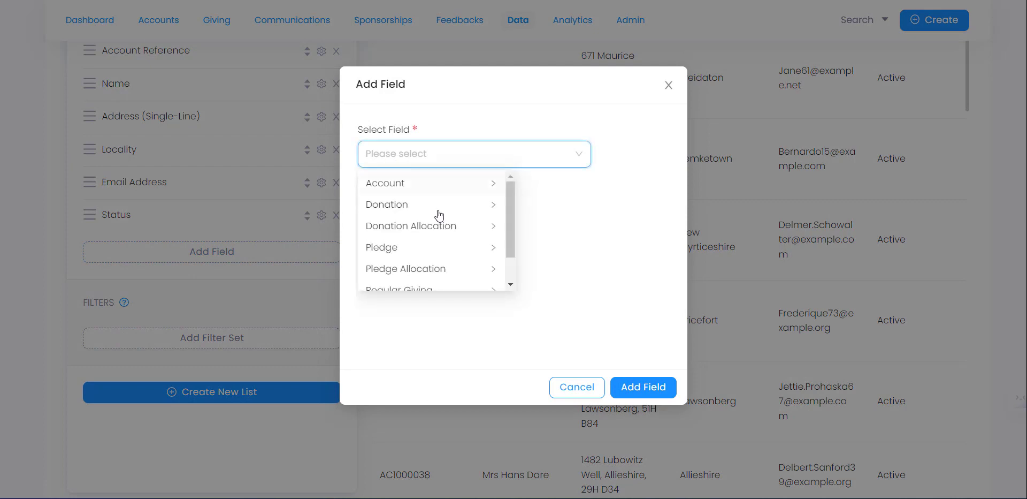
click(424, 186)
mouse_move(673, 197)
mouse_down()
mouse_move(668, 276)
mouse_move(659, 191)
mouse_up()
click(604, 211)
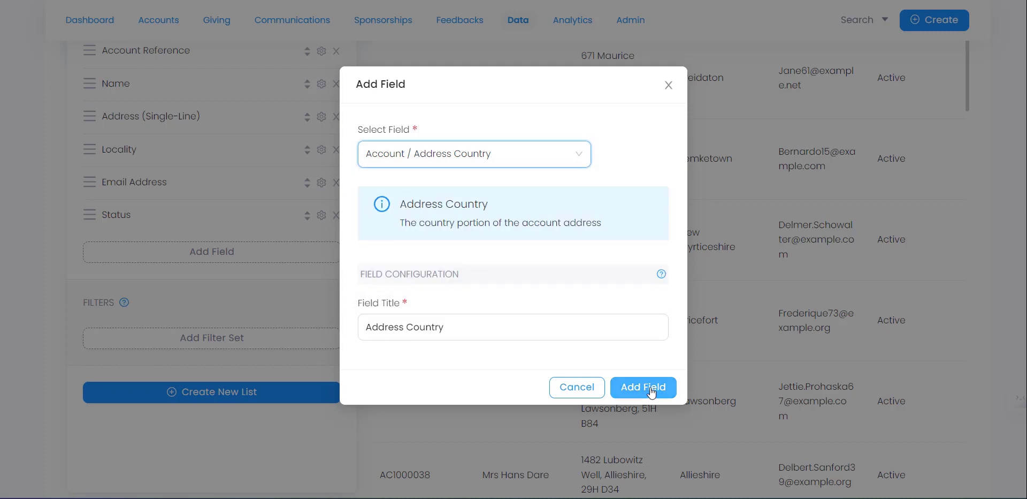
click(651, 393)
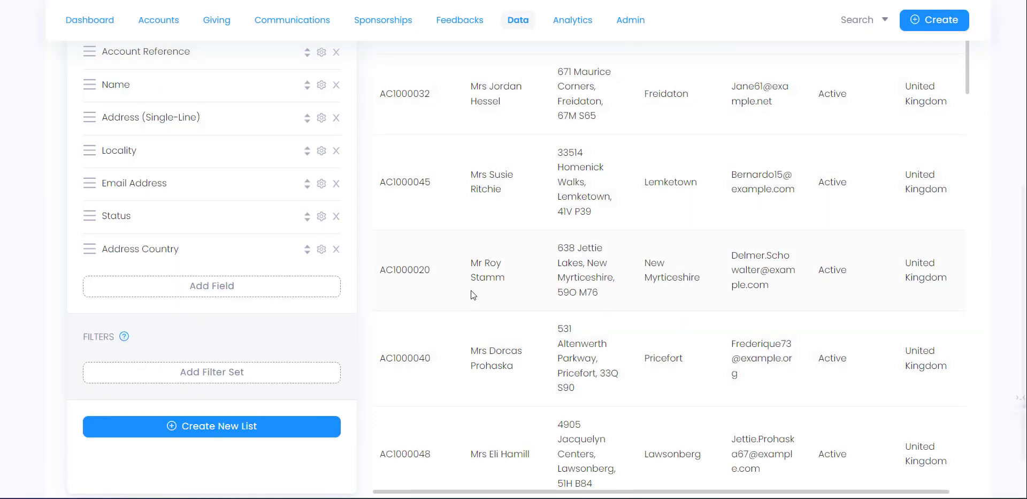
scroll(471, 291, up, 5)
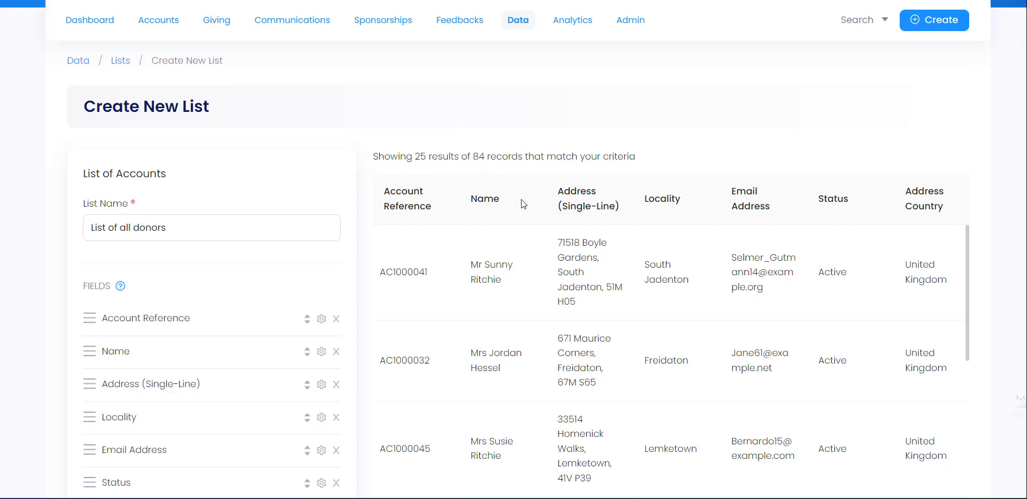
drag(485, 156, 476, 155)
scroll(18, 348, down, 5)
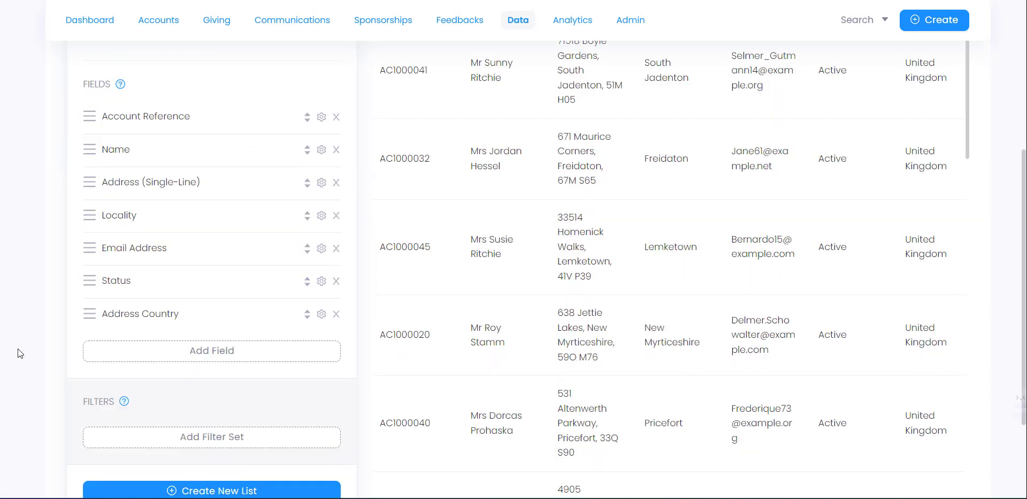
scroll(176, 337, up, 1)
- Add a filter set with Address Country = United Kingdom, narrowing the preview to 81 records
click(182, 371)
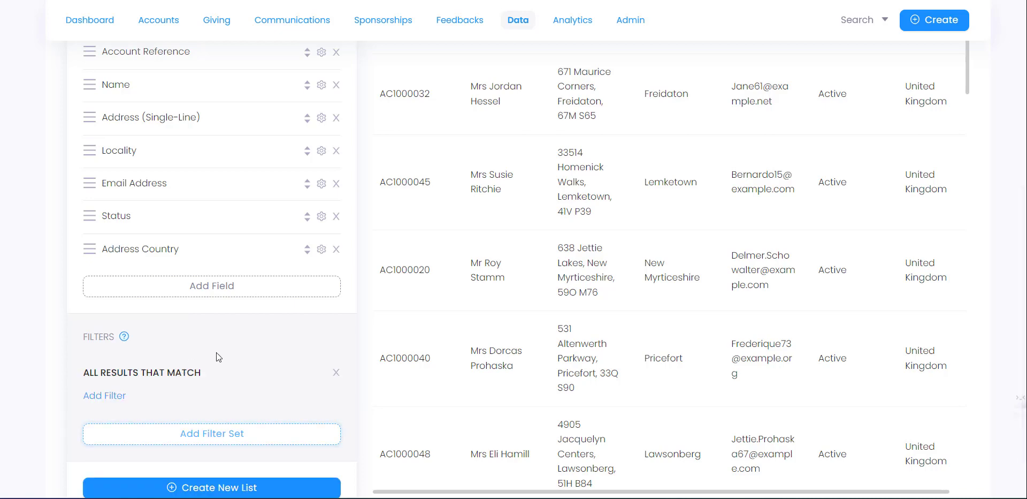
click(118, 396)
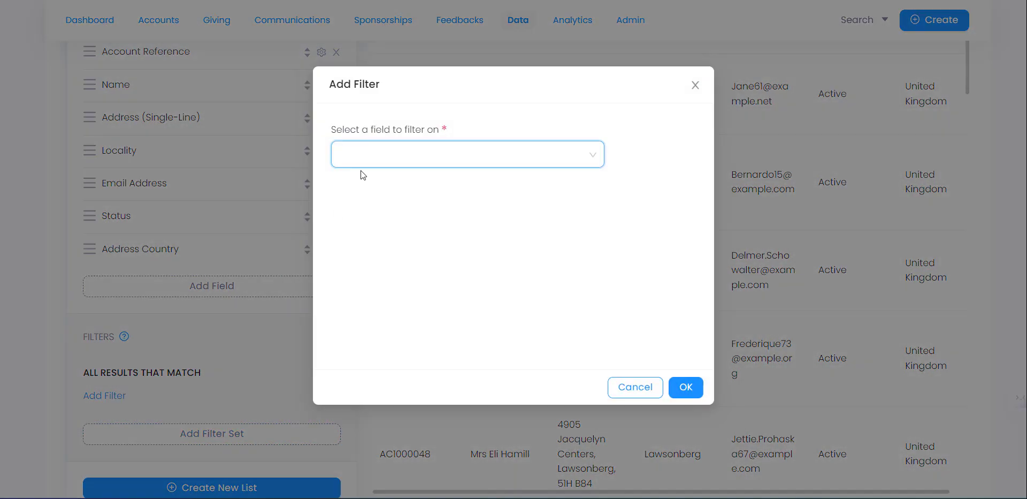
click(373, 155)
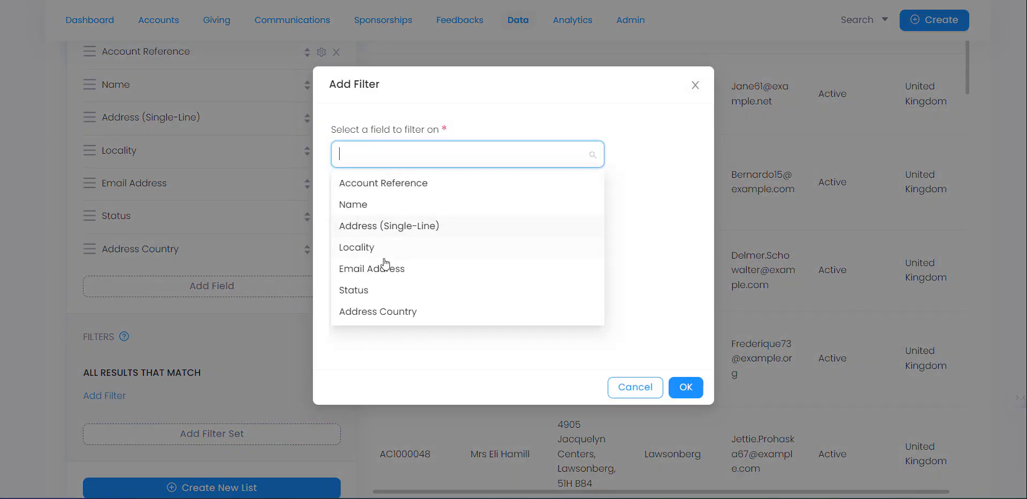
click(383, 311)
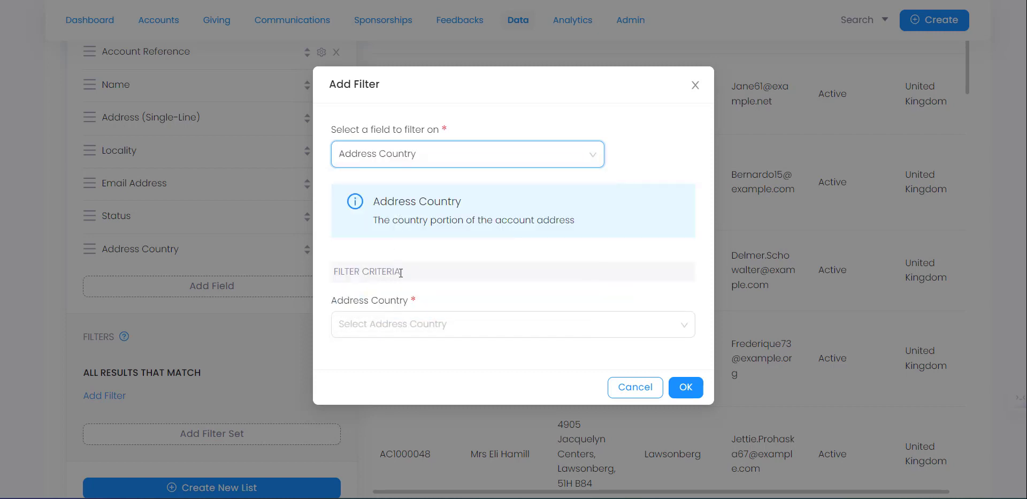
click(402, 322)
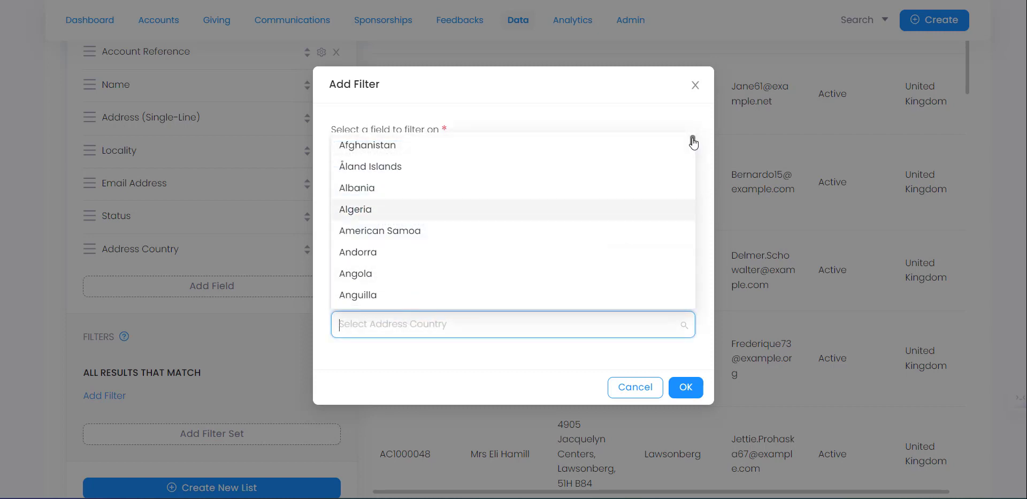
drag(692, 139, 694, 198)
drag(696, 250, 696, 289)
click(376, 188)
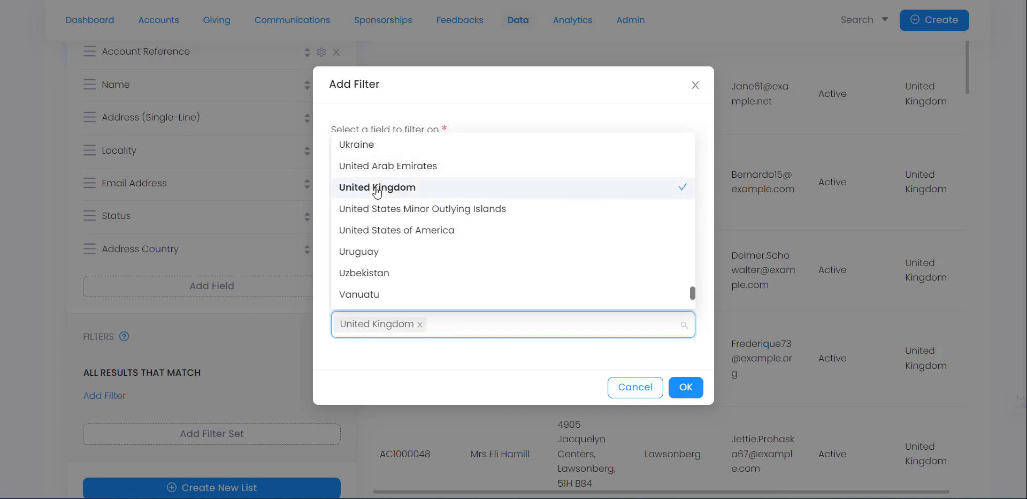
click(520, 357)
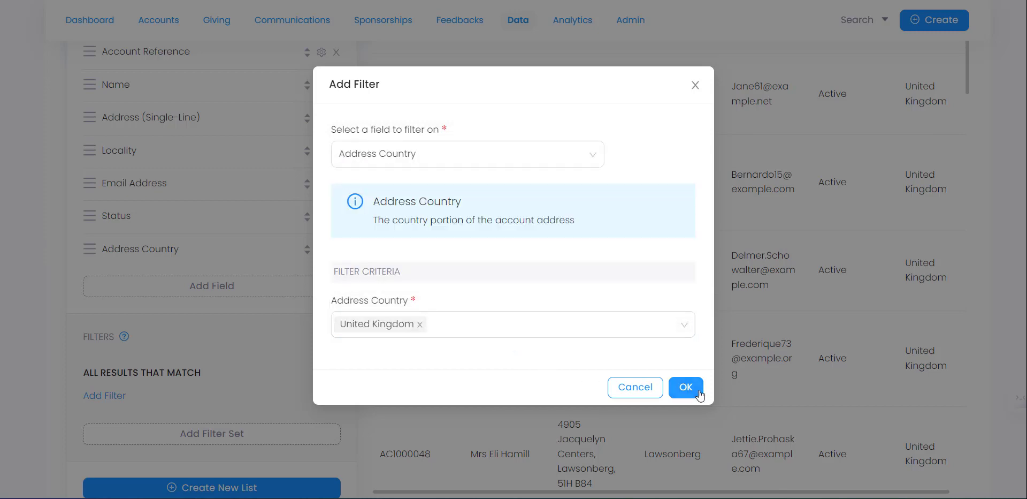
click(686, 387)
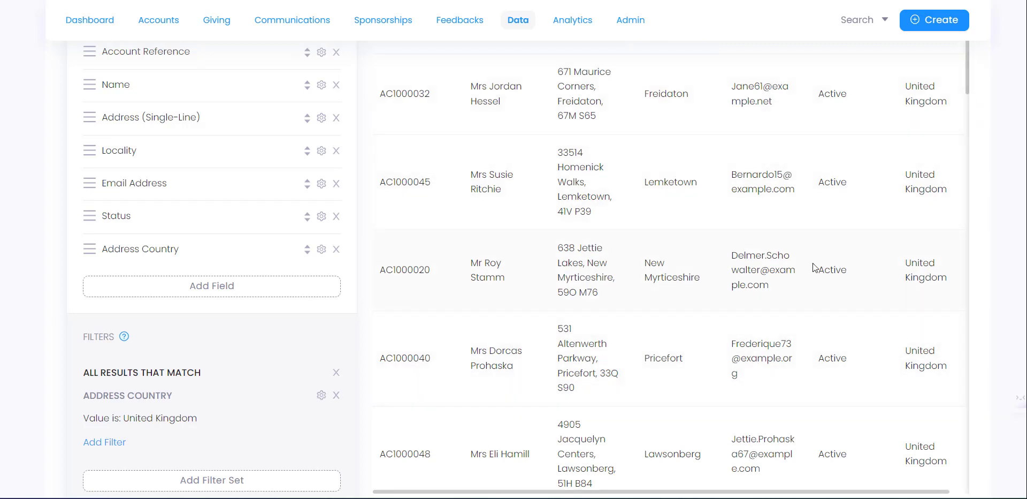
scroll(387, 234, up, 3)
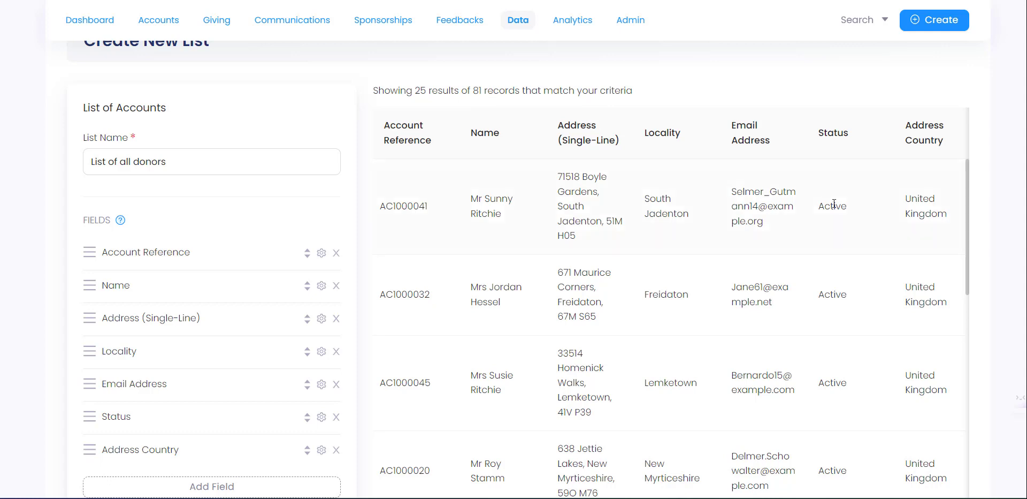
drag(484, 93, 474, 91)
- Save the new List of all donors
click(476, 91)
scroll(26, 204, down, 4)
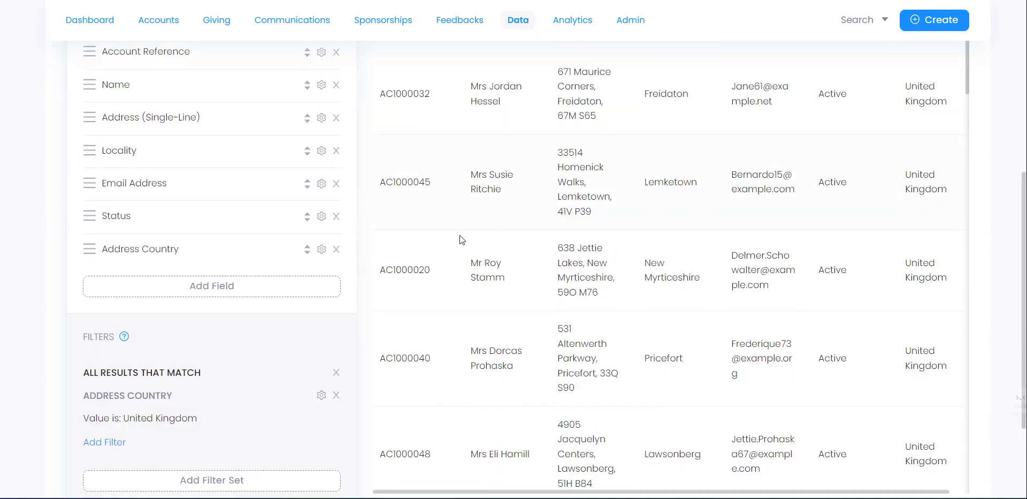
scroll(460, 238, down, 5)
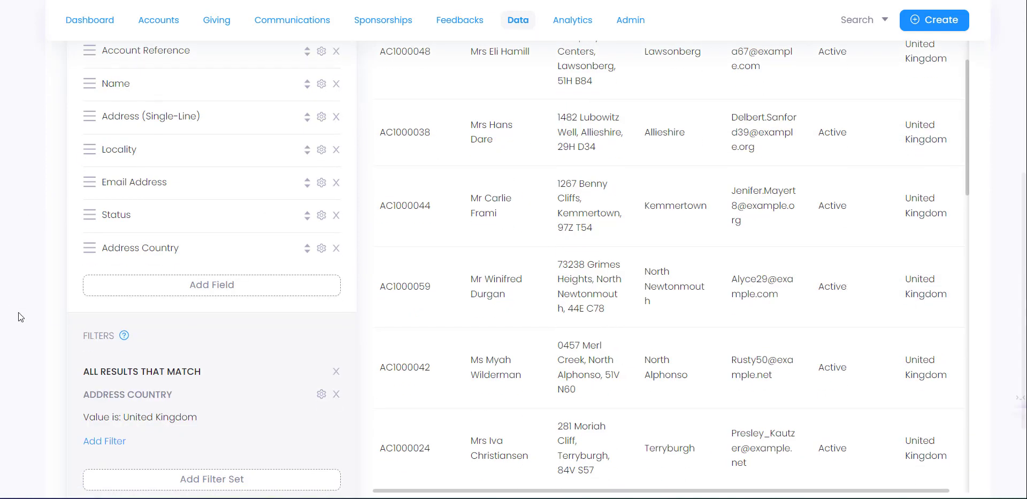
scroll(21, 315, down, 3)
click(229, 409)
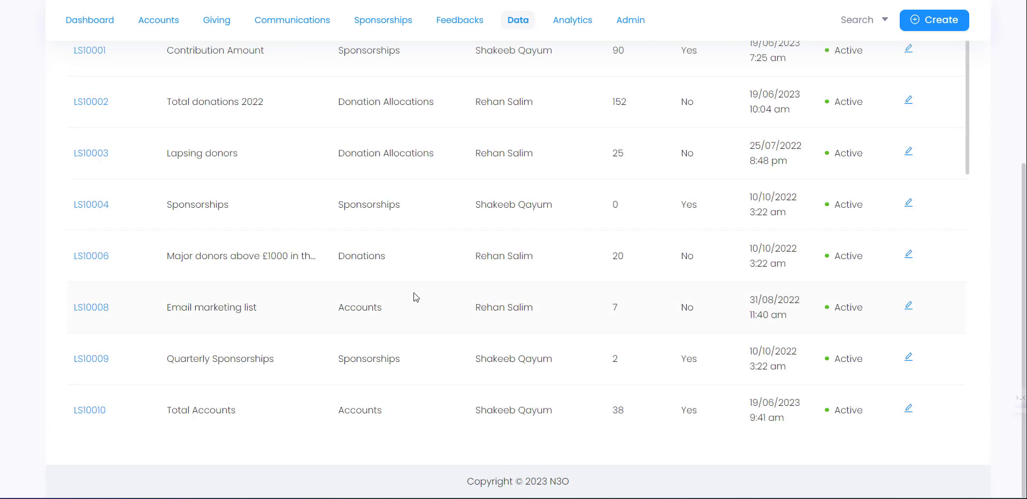
- Find saved list LS10042 with 81 records in the Lists table and open it
scroll(481, 318, down, 15)
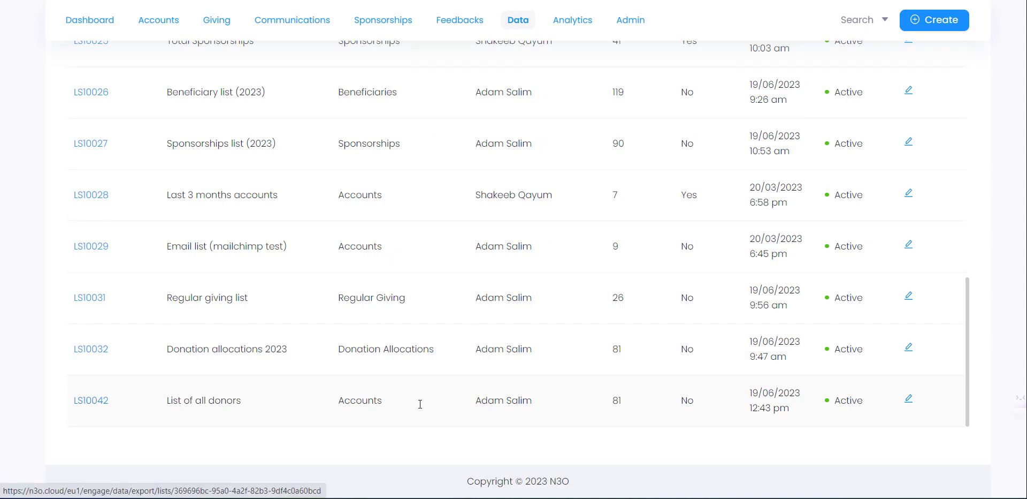
double_click(617, 400)
click(617, 403)
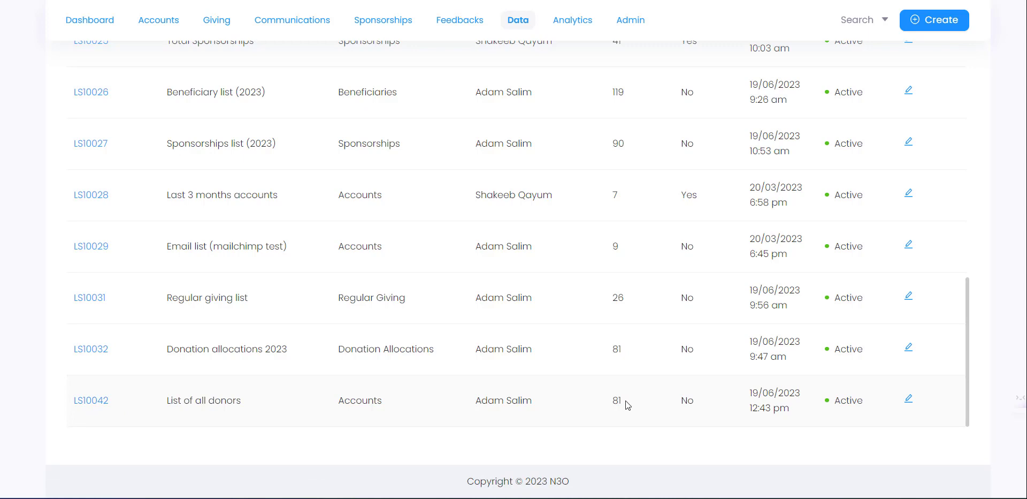
click(91, 400)
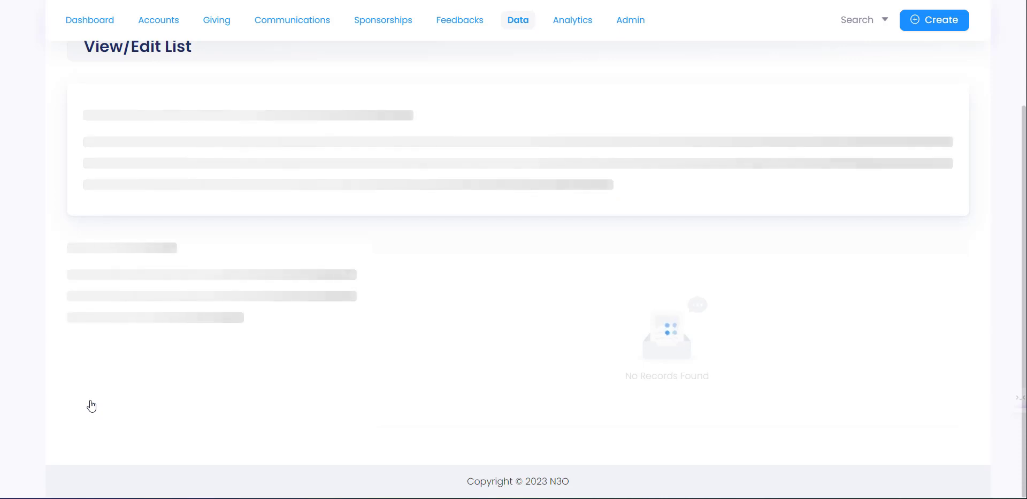
- Show the additional actions menu for the List of all donors (LS10042)
scroll(208, 351, up, 4)
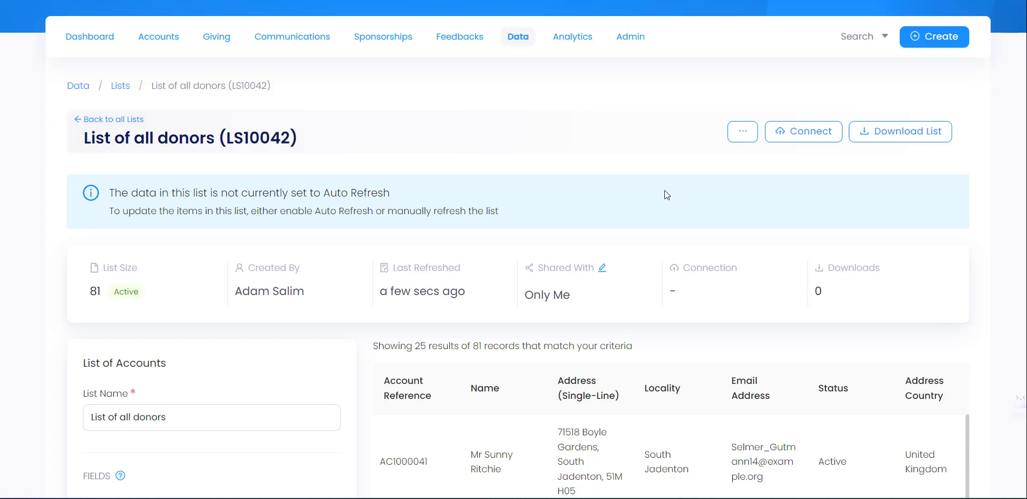
click(745, 138)
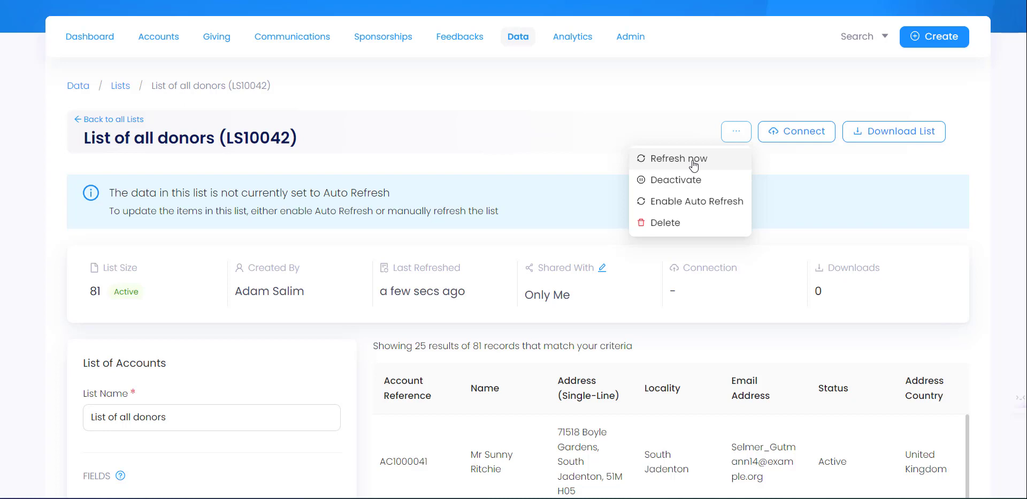
- Enable Auto Refresh on the List of all donors, confirm it, and highlight the next refresh time
click(676, 206)
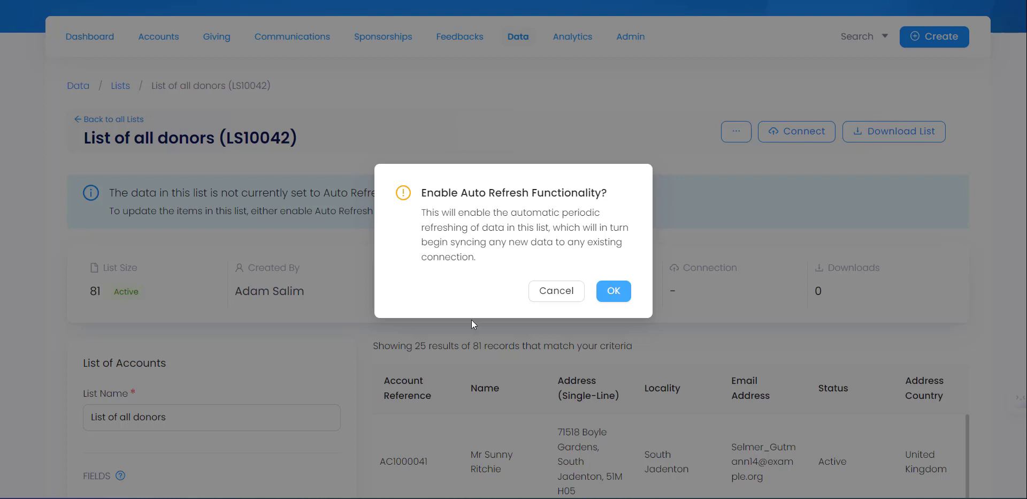
click(618, 295)
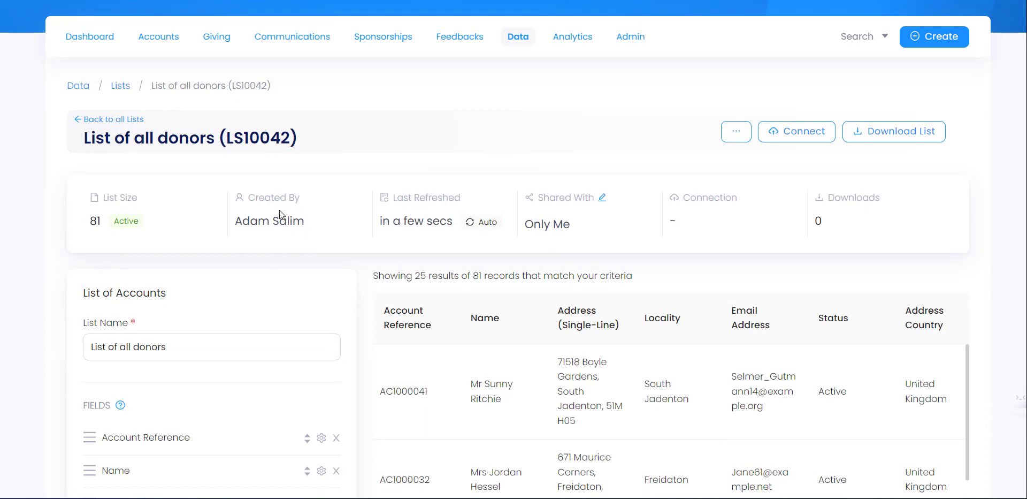
drag(381, 223, 461, 224)
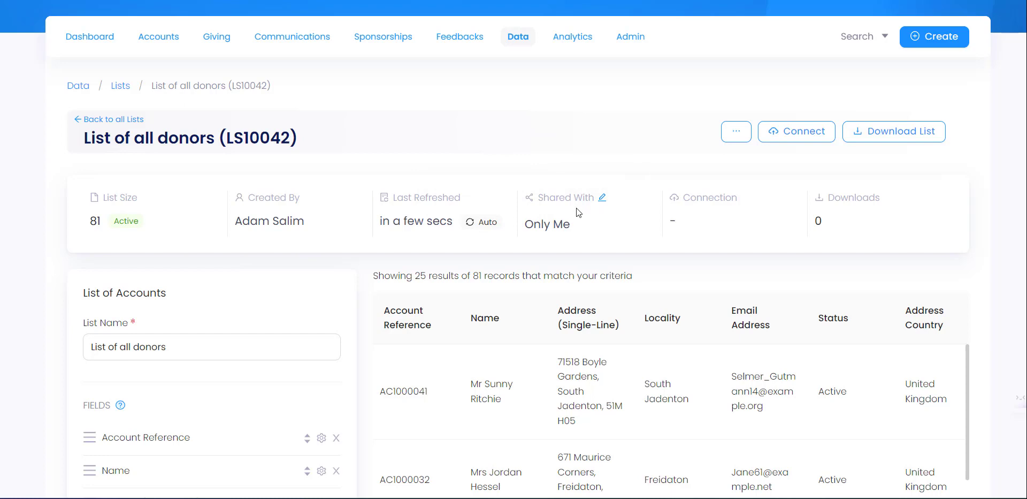
click(602, 199)
click(608, 162)
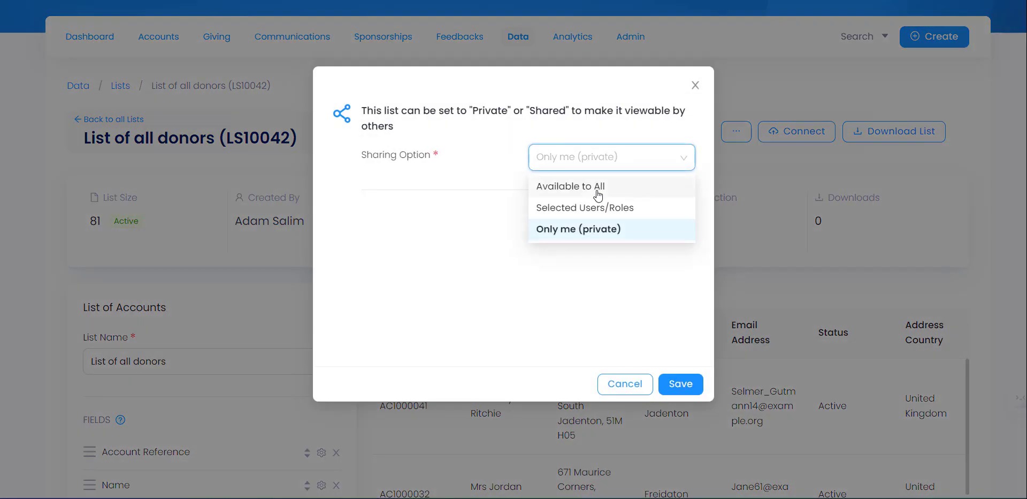
click(597, 190)
click(595, 163)
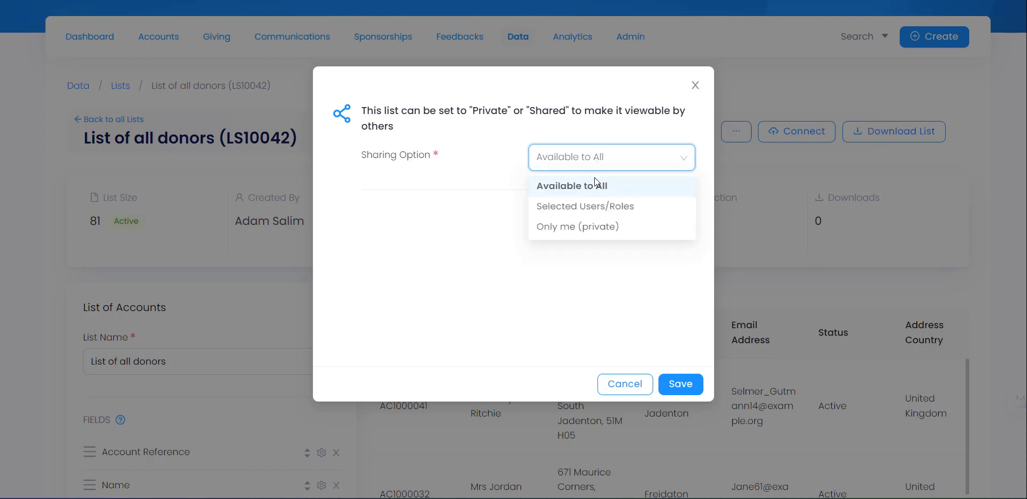
click(597, 209)
click(476, 219)
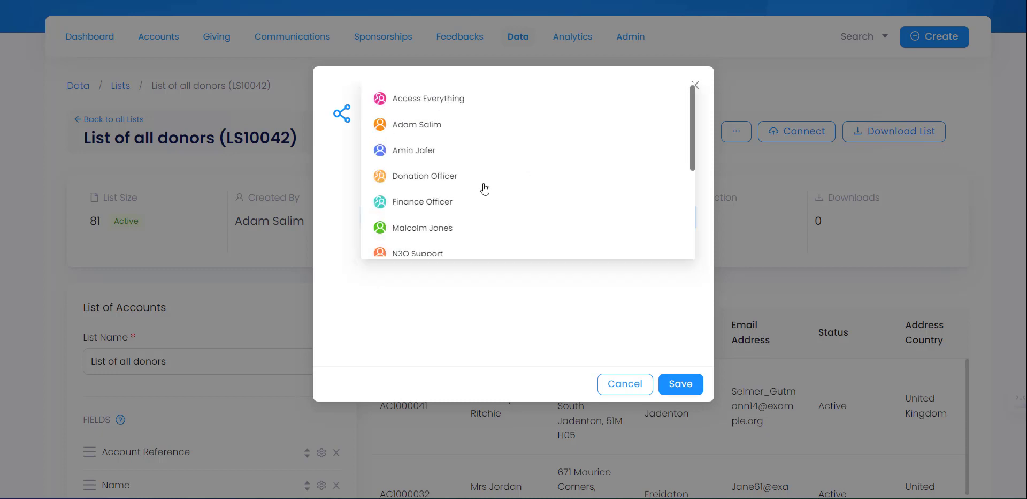
click(502, 300)
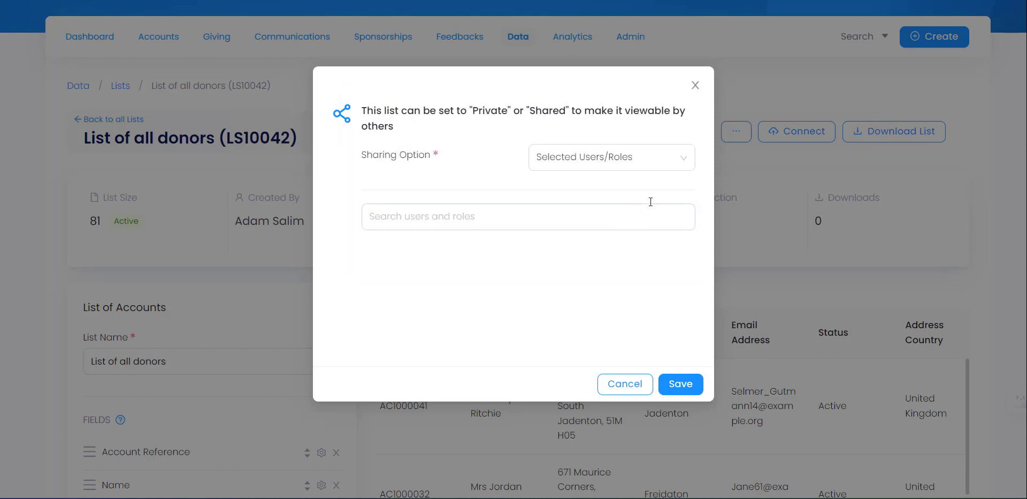
click(634, 161)
click(603, 229)
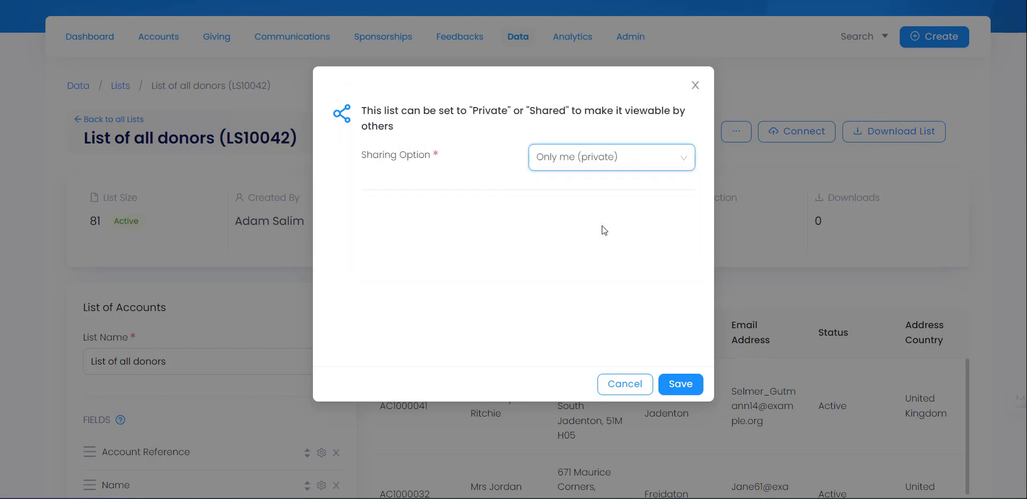
click(624, 386)
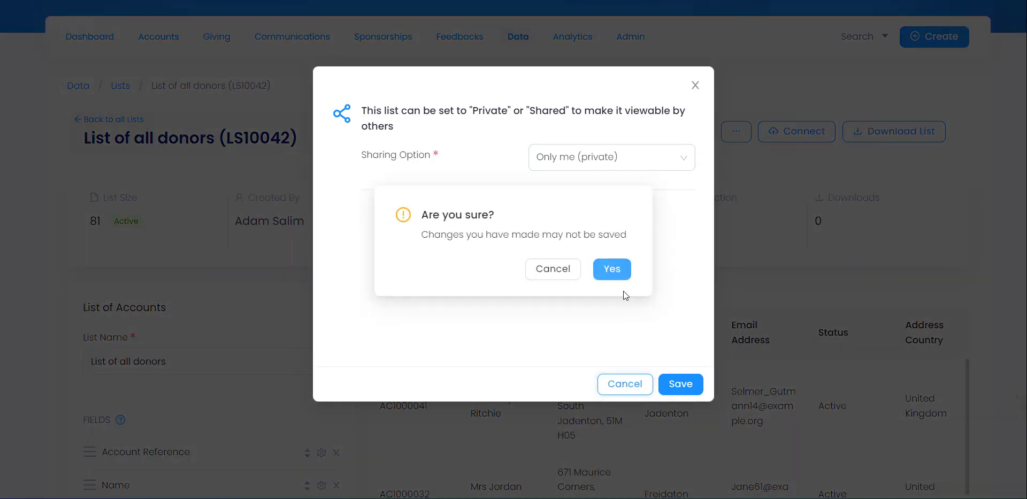
click(619, 272)
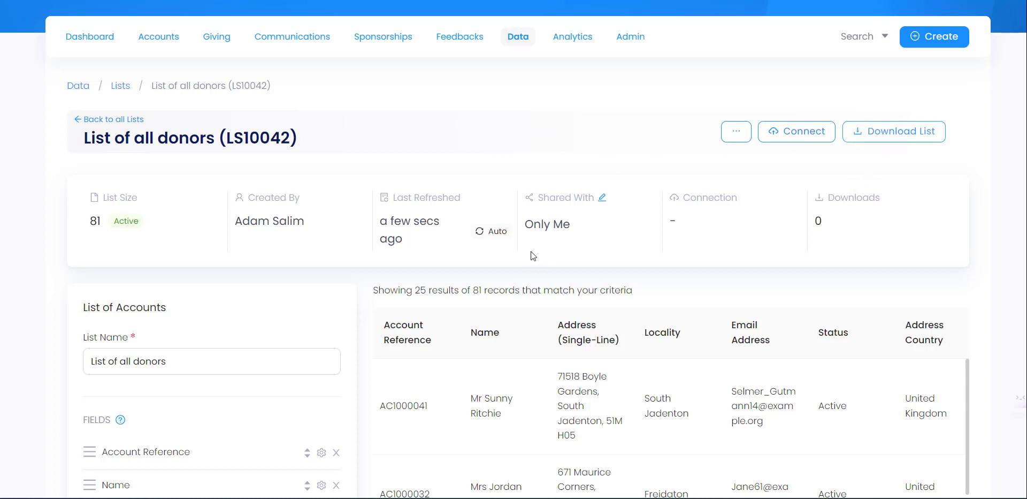
- Start an Excel download of the list with all seven fields selected, then continue
click(892, 136)
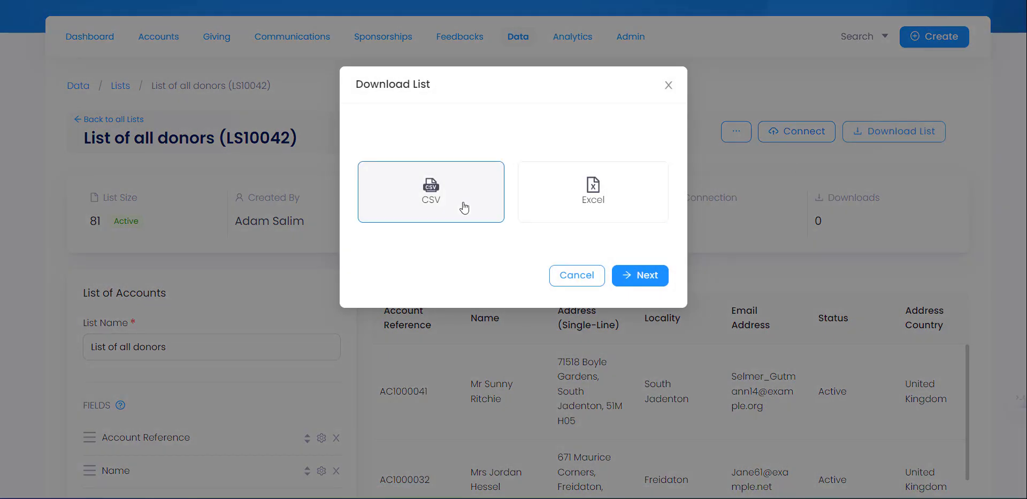
click(627, 189)
click(654, 275)
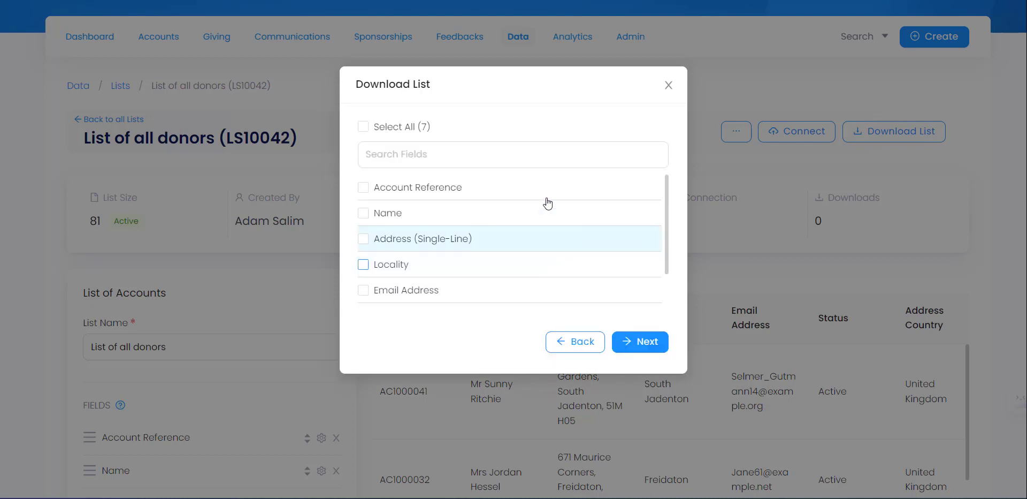
scroll(666, 211, down, 1)
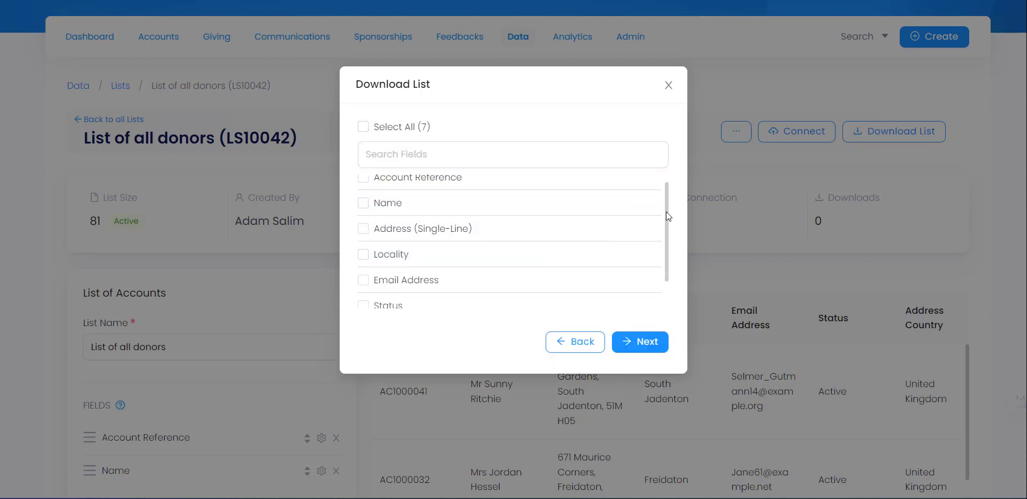
scroll(659, 187, up, 1)
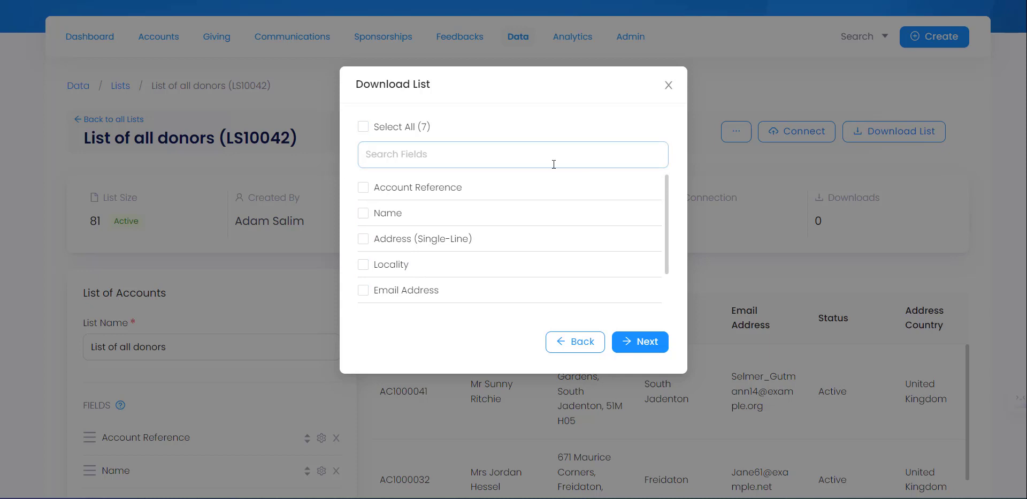
click(363, 128)
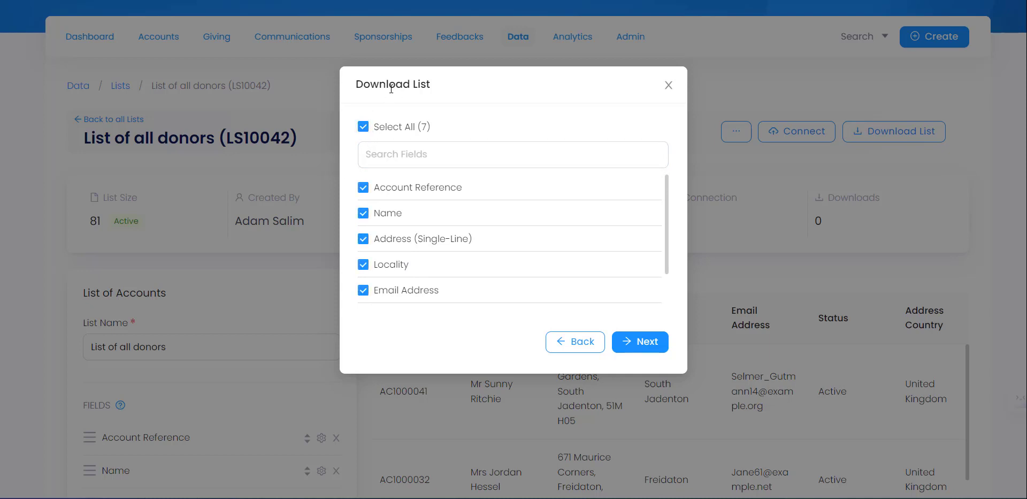
scroll(503, 257, down, 2)
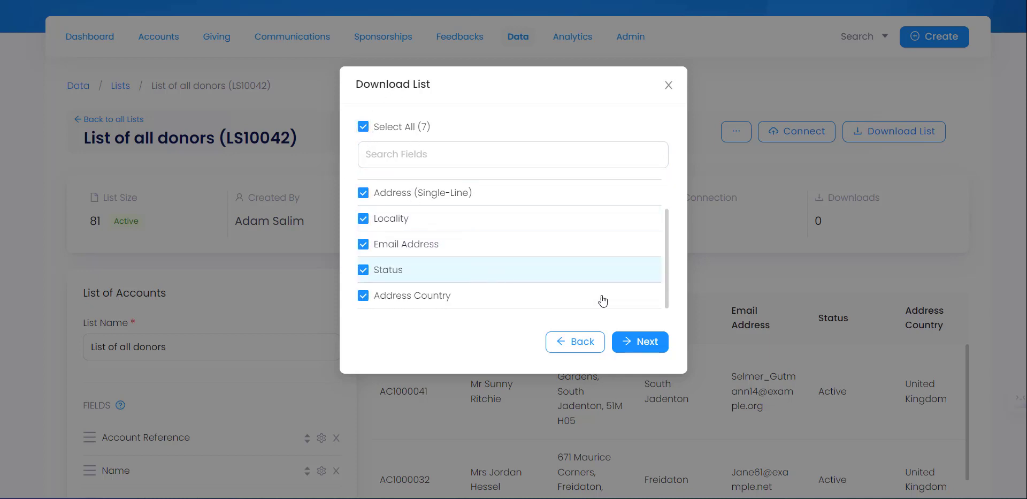
click(643, 344)
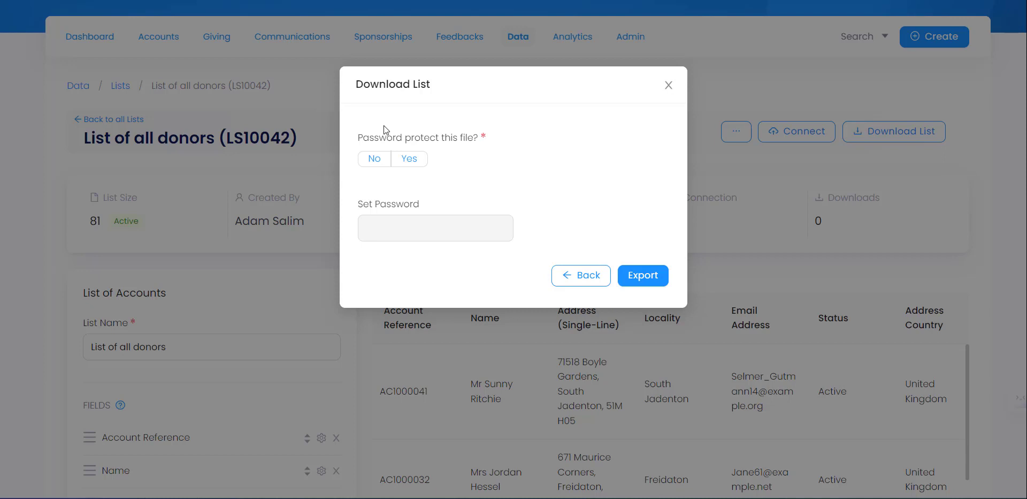
- Set password protection to No and start the Excel export of the list
click(378, 160)
click(410, 159)
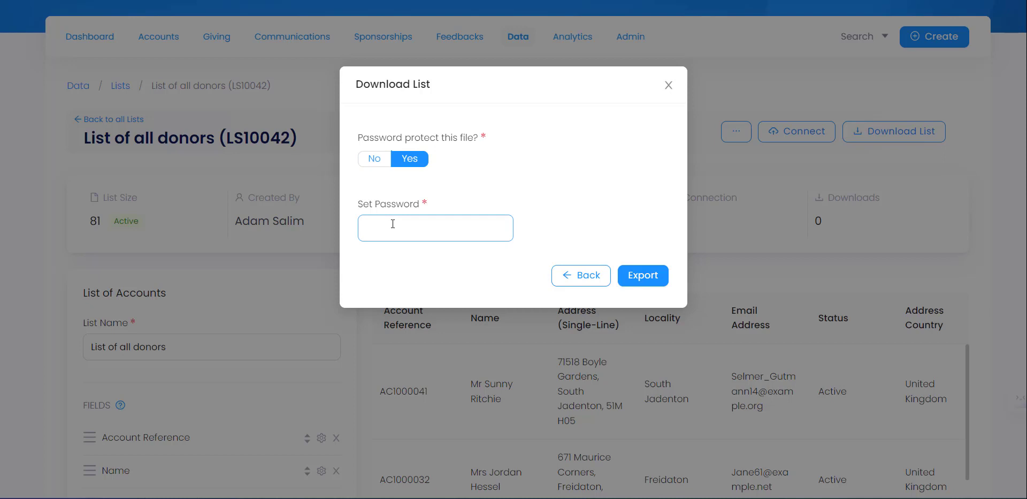
click(377, 162)
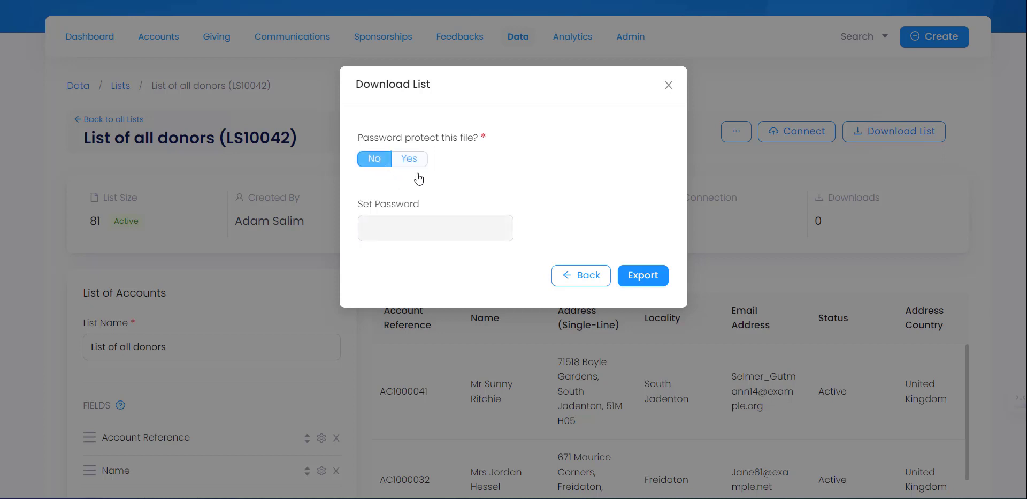
click(637, 275)
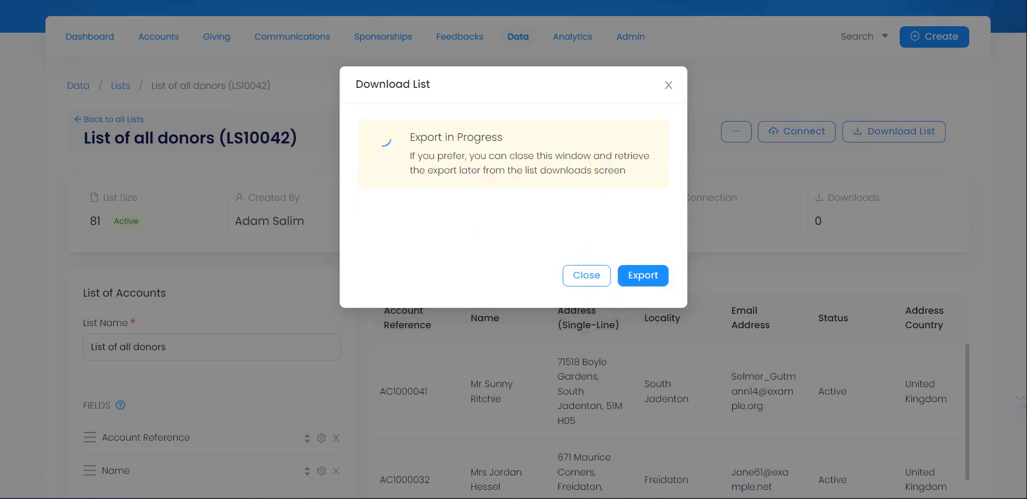
mouse_move(399, 497)
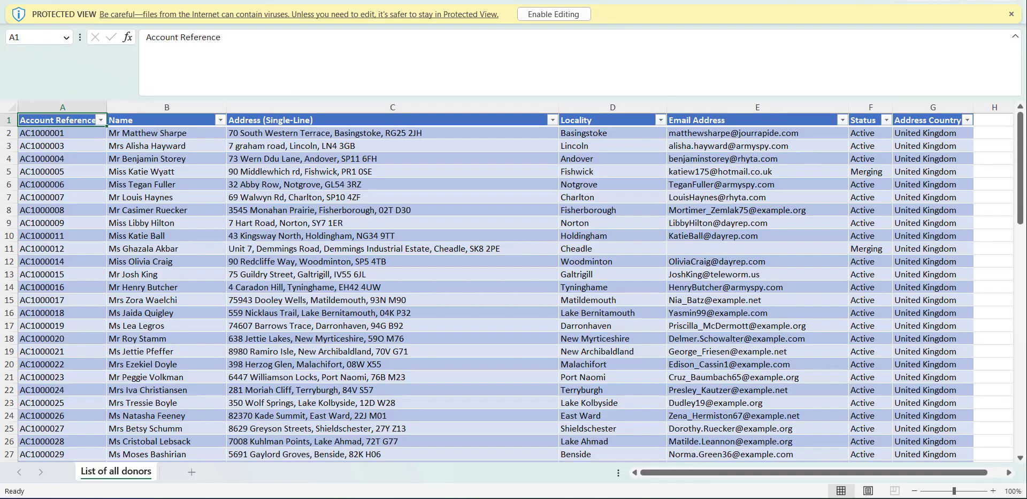
- Enable editing in the downloaded sheet, check cells A2, C2, E2 and G2, then return to the browser
click(571, 19)
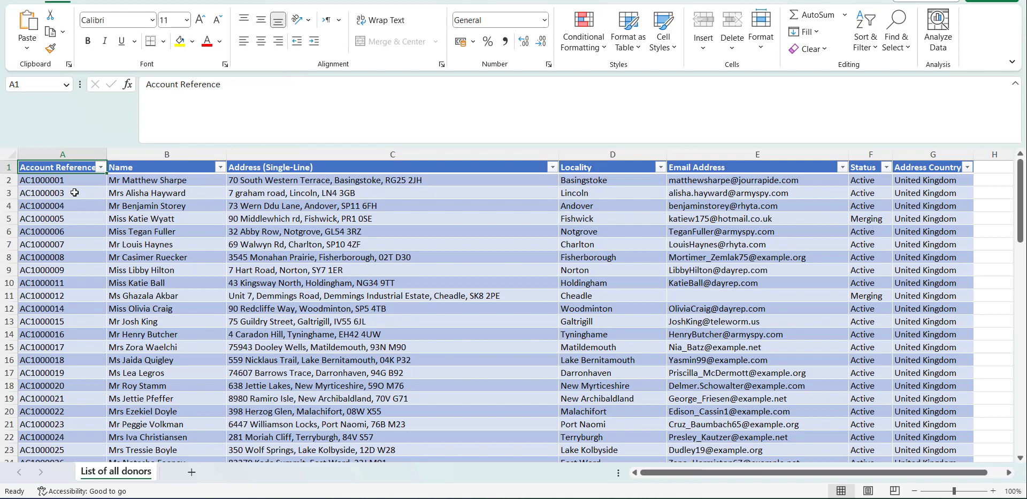
click(86, 180)
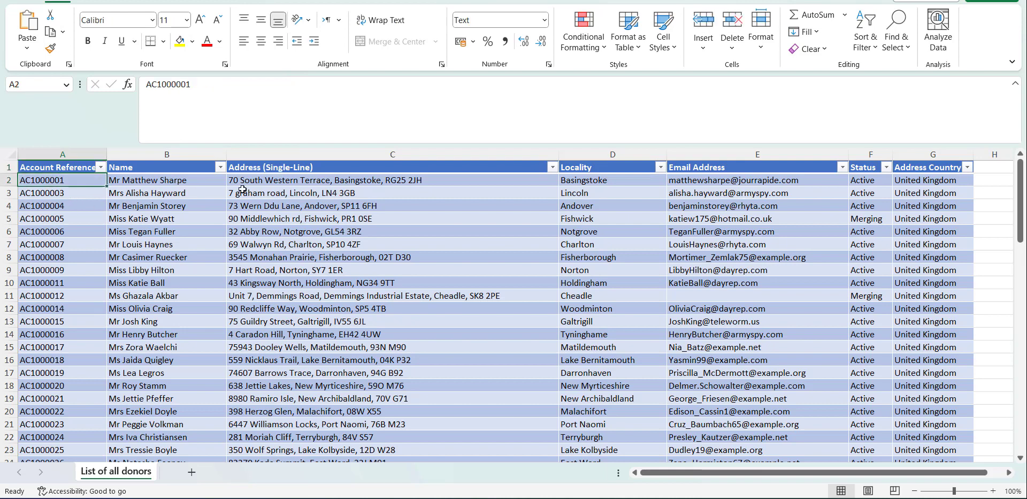
click(325, 180)
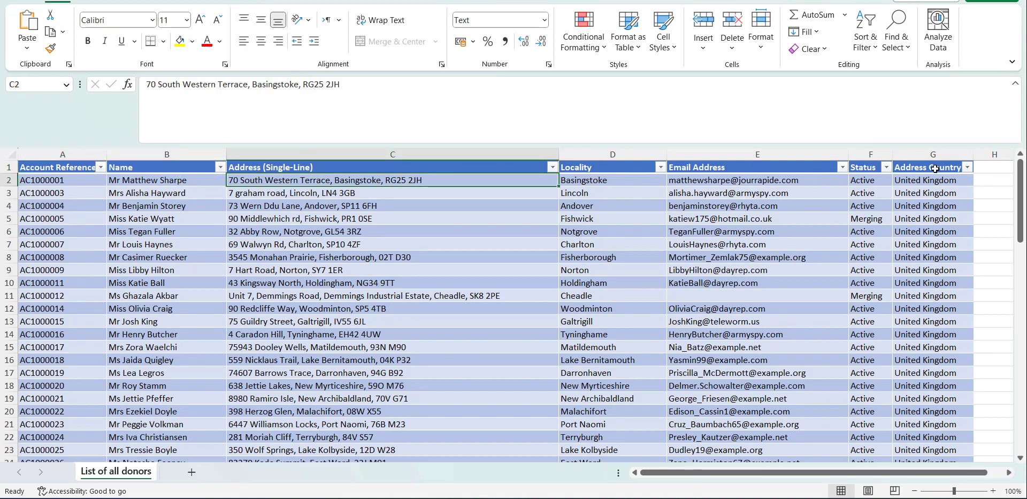
click(739, 182)
click(925, 183)
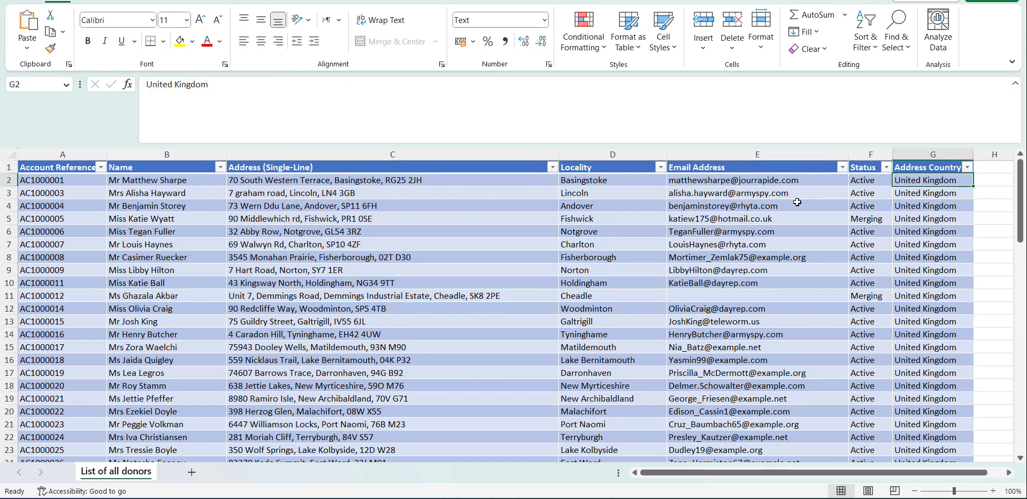
scroll(289, 270, down, 2)
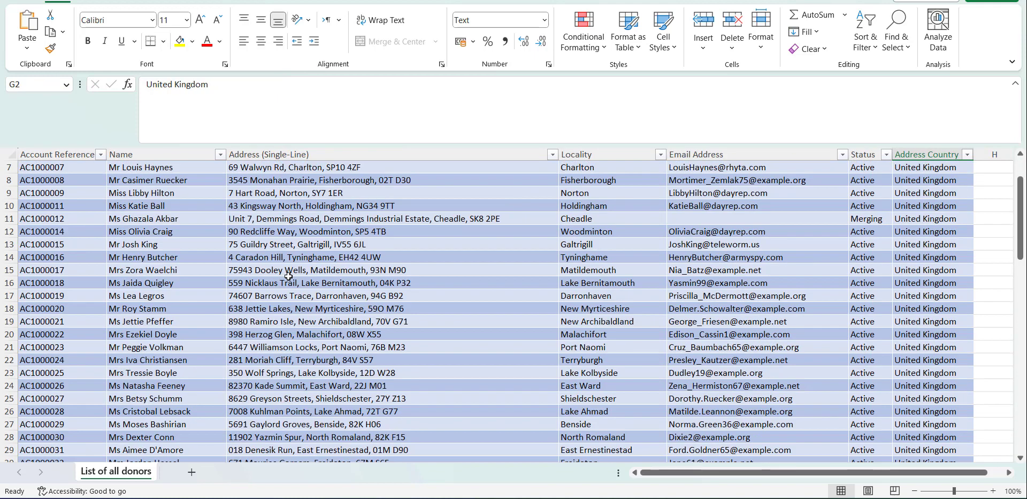
scroll(303, 273, up, 2)
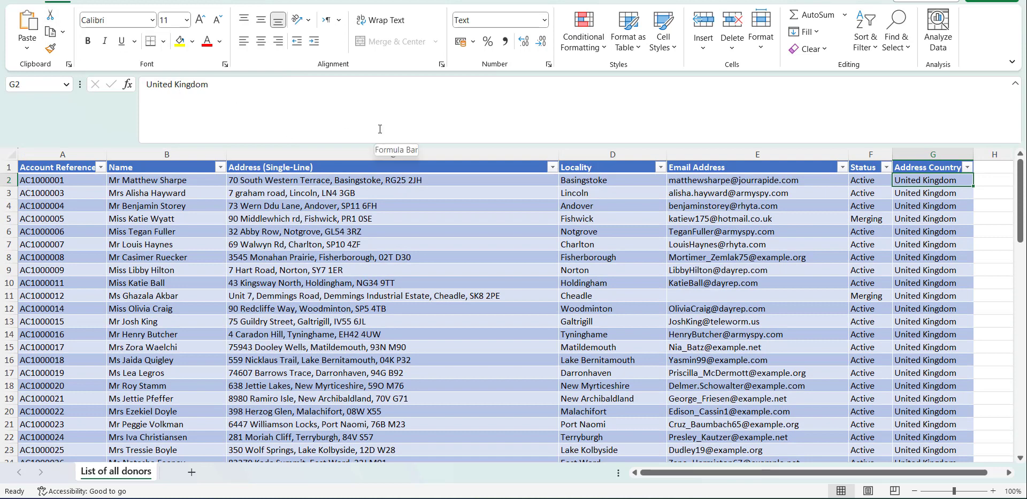
key(alt+Tab)
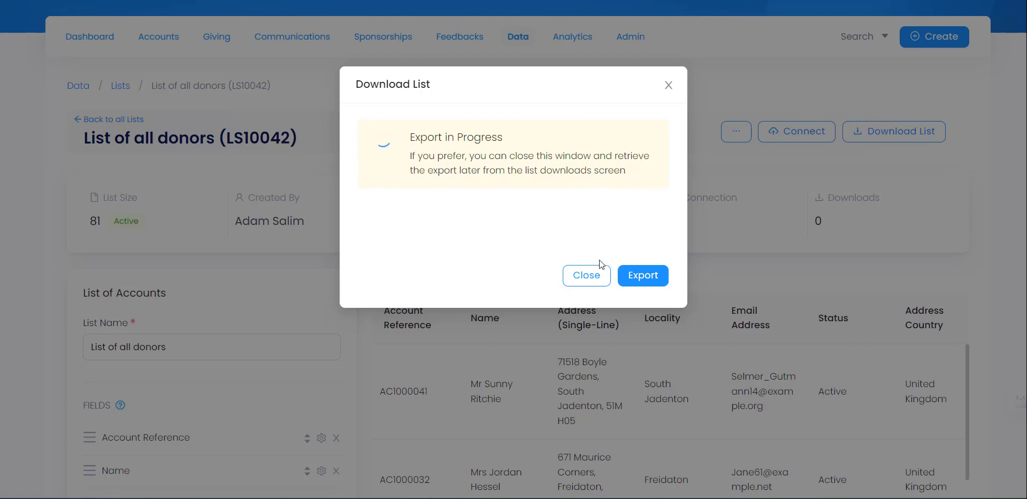
- Close the export and Download List dialogs and go Back to all Lists
click(595, 276)
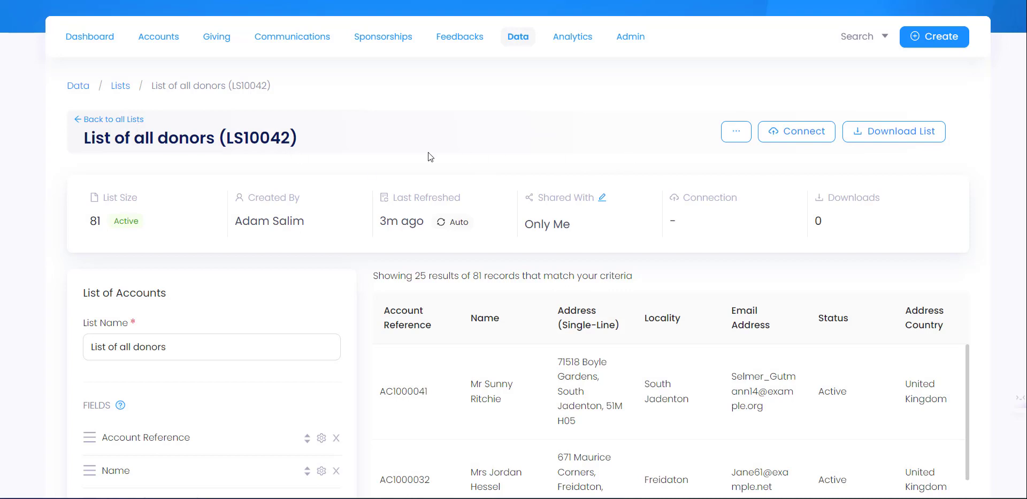
click(888, 132)
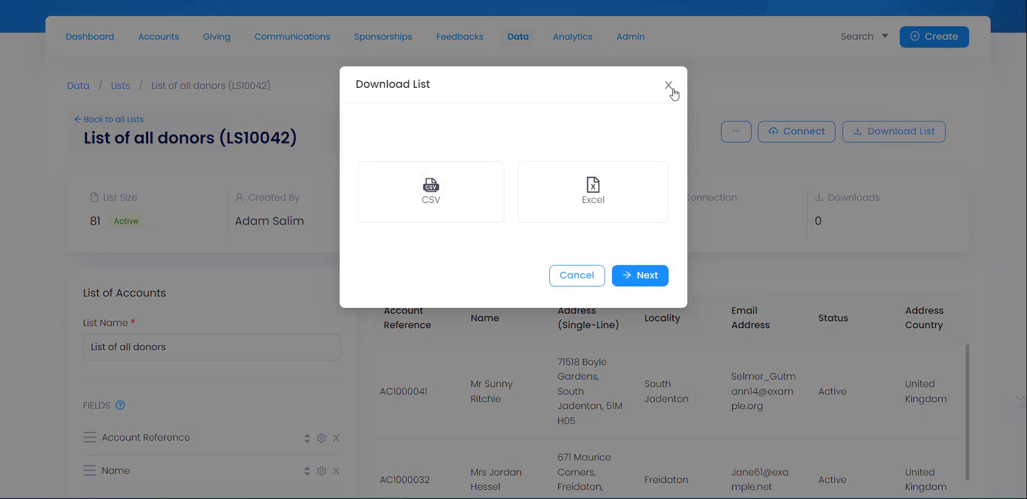
click(669, 86)
click(113, 119)
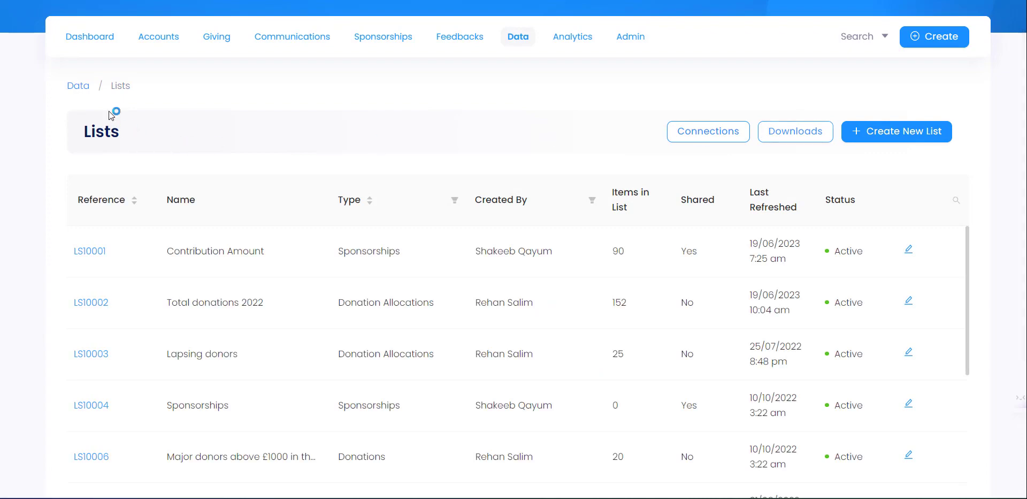
- Review the new List of all donors export under Downloads, then reopen that list
click(792, 136)
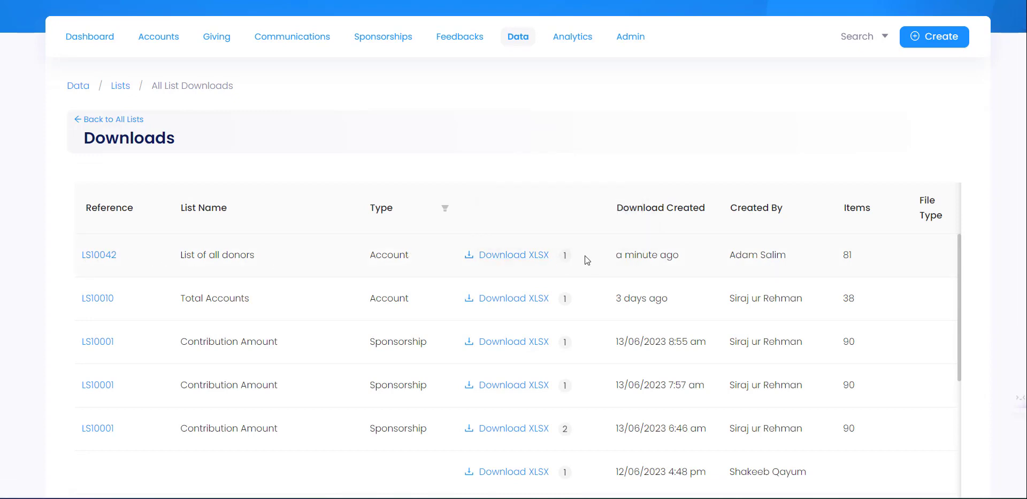
mouse_move(565, 260)
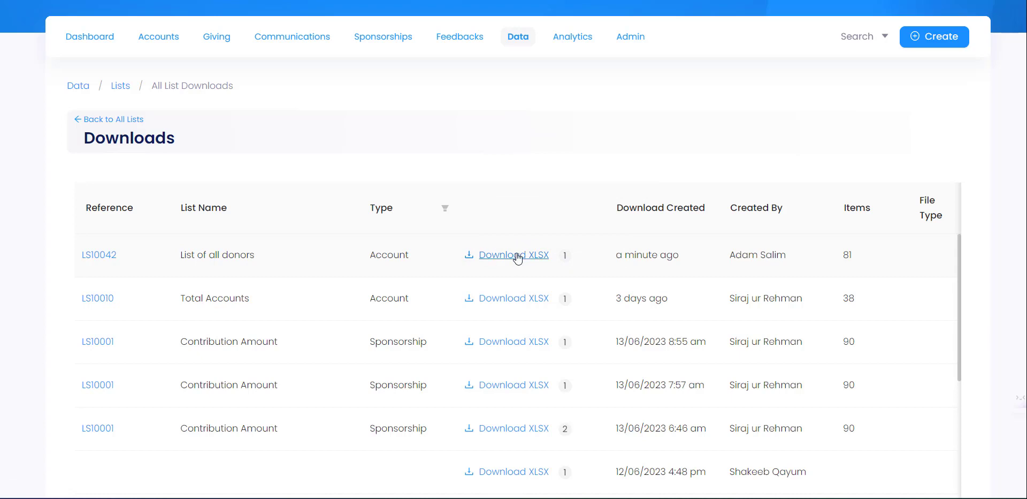
click(127, 120)
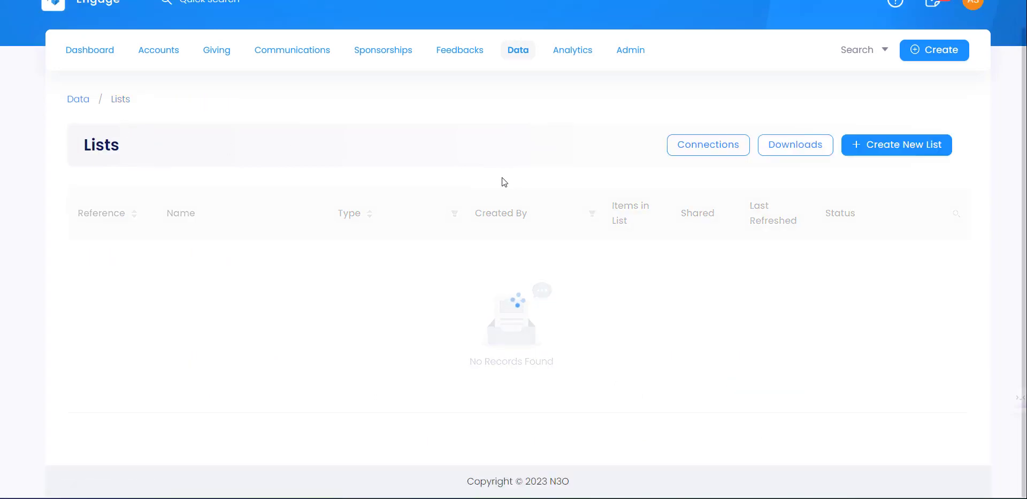
scroll(279, 310, down, 5)
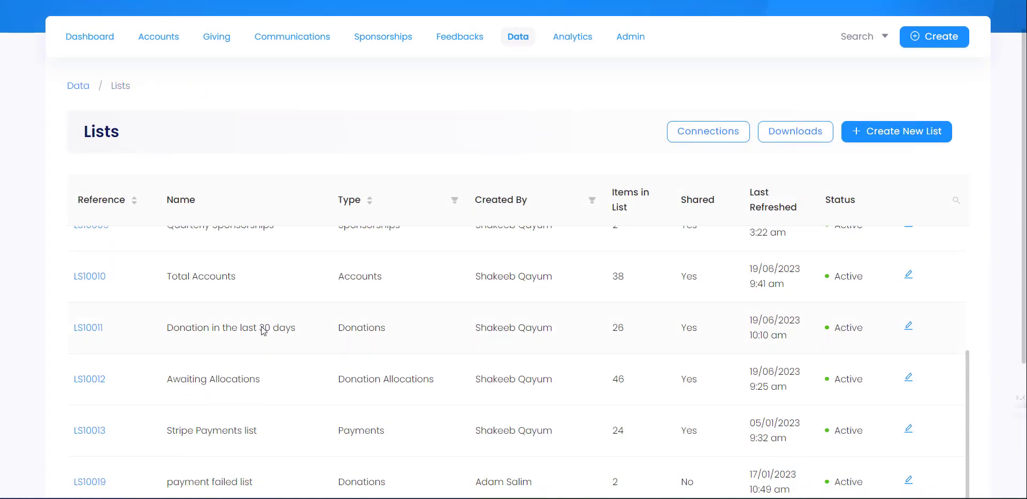
scroll(264, 330, down, 5)
click(101, 401)
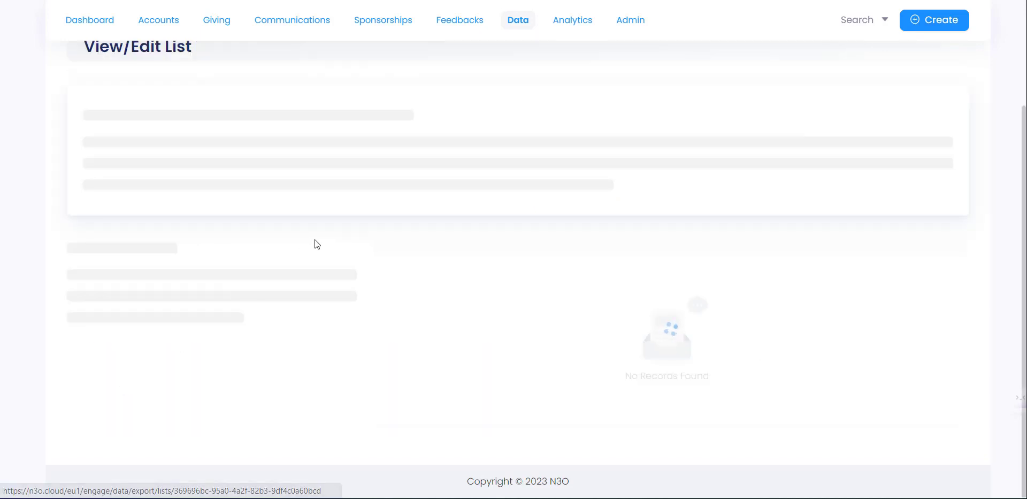
scroll(518, 259, up, 4)
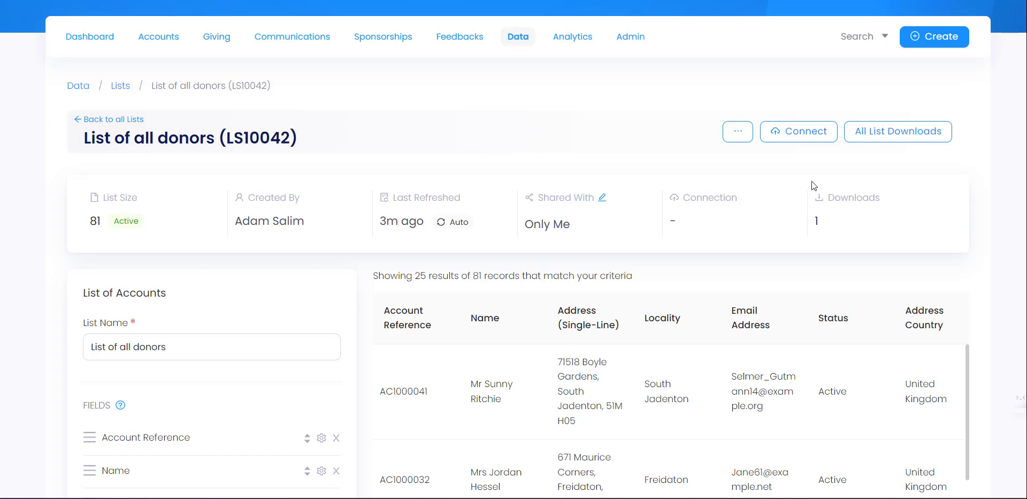
- Open the New Connection page for the List of all donors list
click(801, 131)
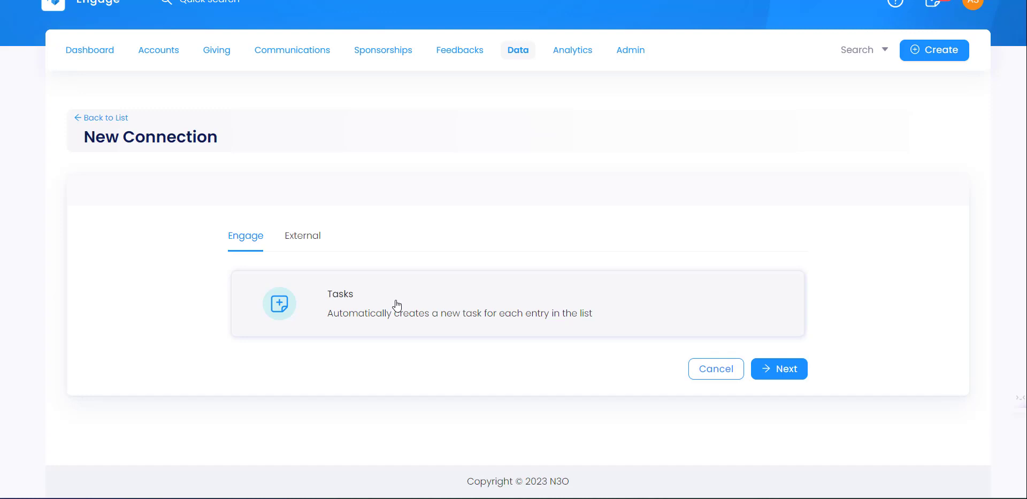
- Choose a Tasks connection and title it 'Ring donors to say thank you'
click(459, 318)
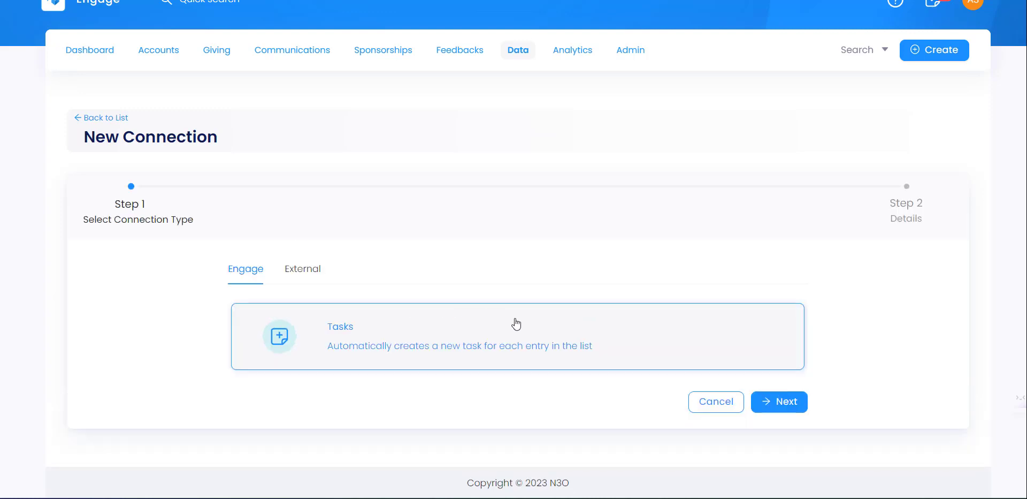
click(771, 401)
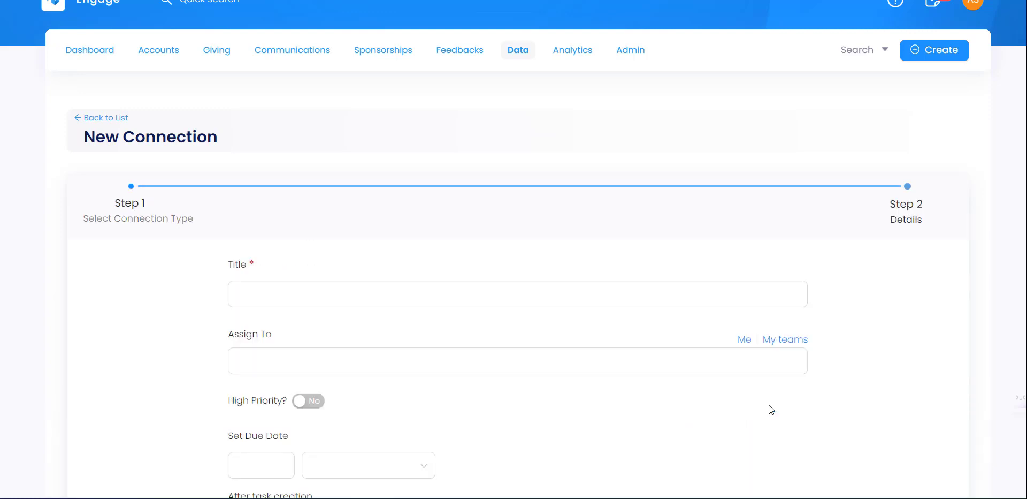
click(348, 289)
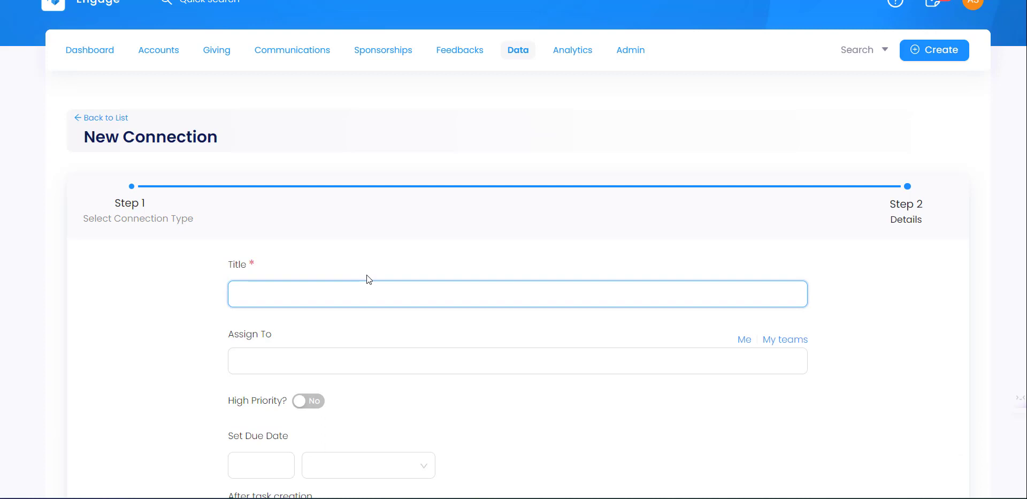
text(R)
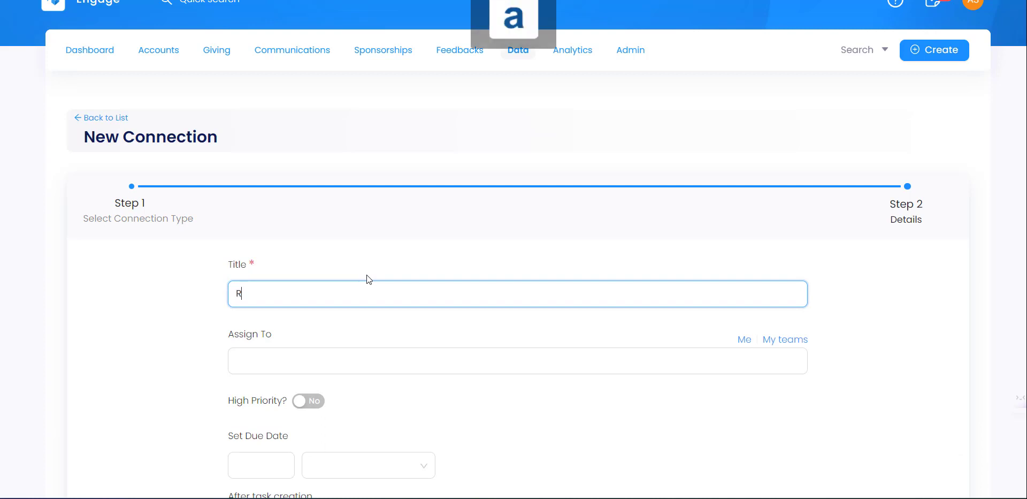
text(ing donor)
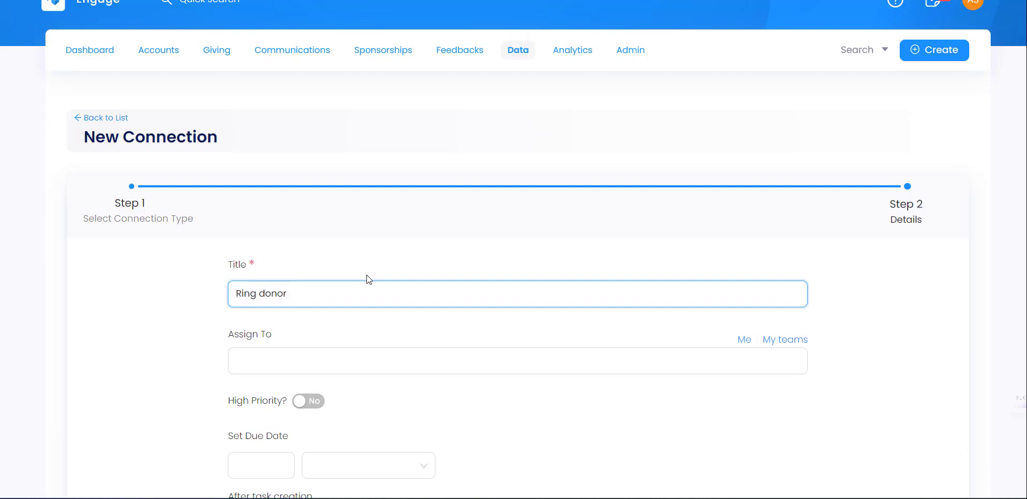
text(s to say thank you)
- Assign the tasks to Me, set High Priority, due in 1 Month, and save the connection
click(673, 362)
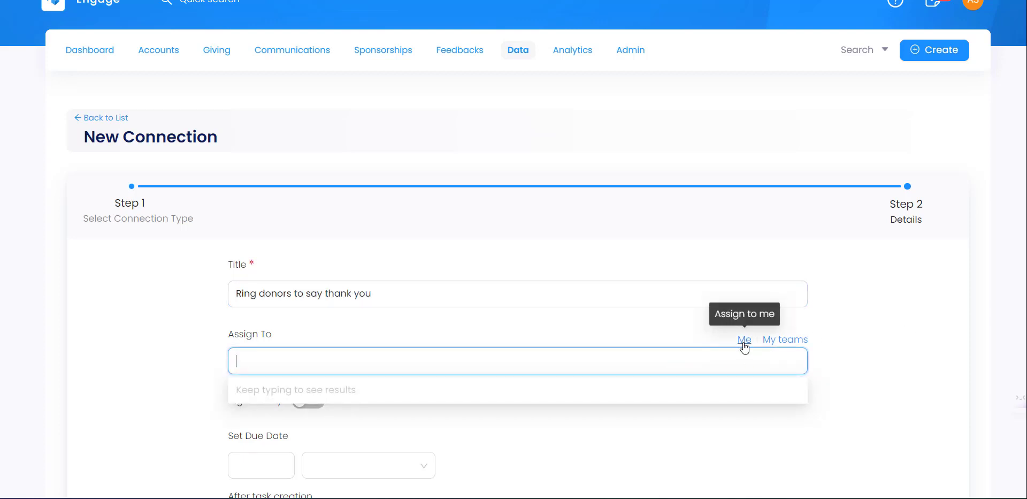
click(743, 343)
scroll(76, 317, down, 3)
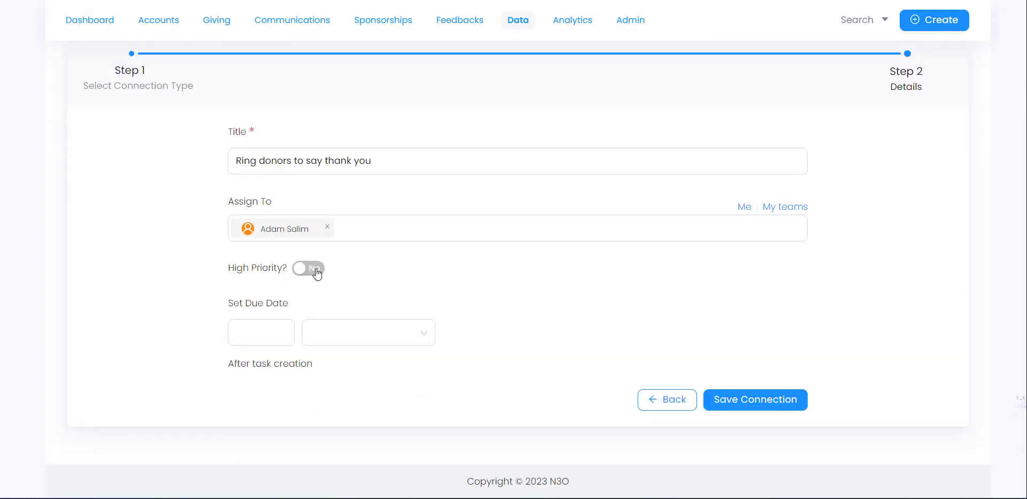
click(316, 272)
click(264, 335)
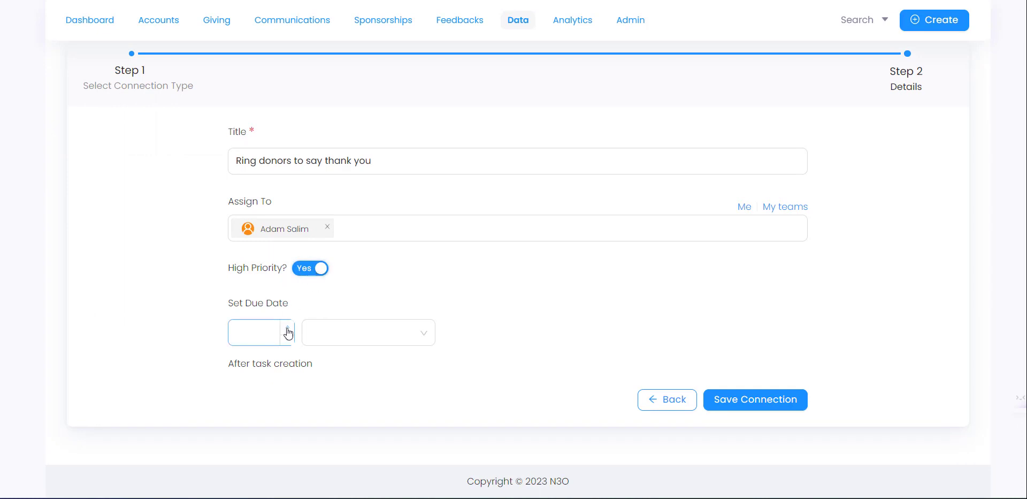
click(288, 328)
click(374, 329)
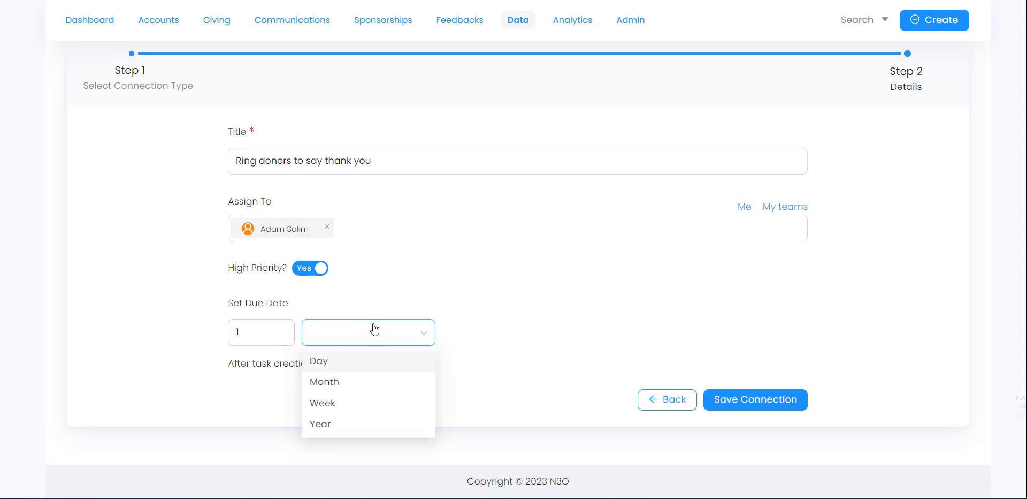
click(359, 382)
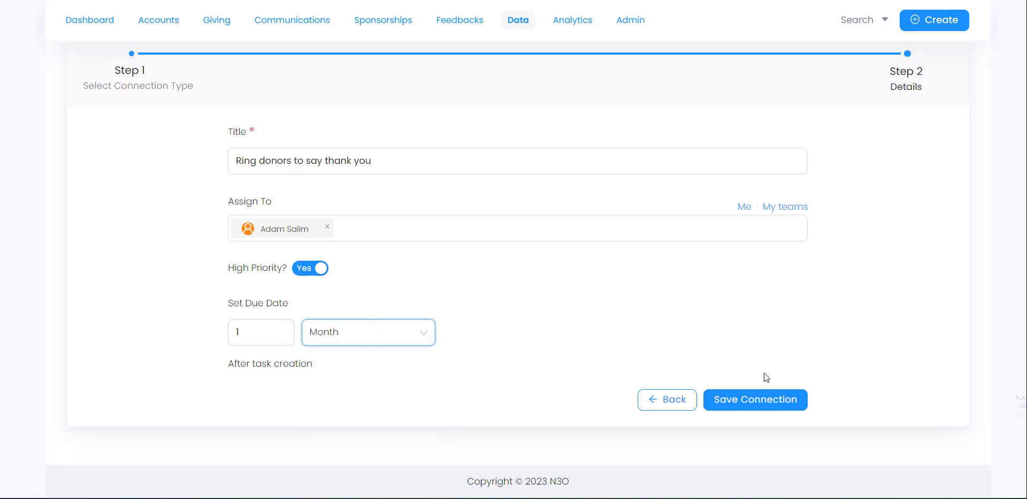
click(762, 405)
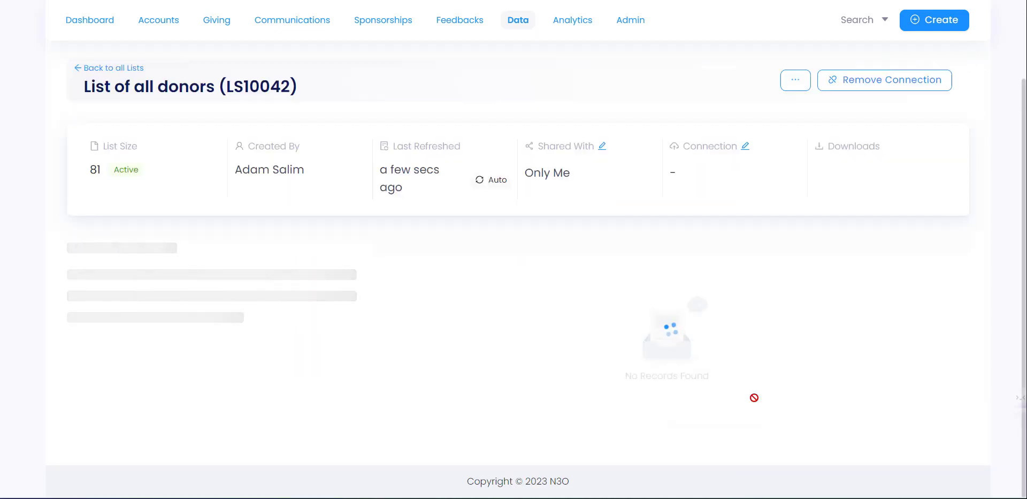
scroll(720, 241, up, 3)
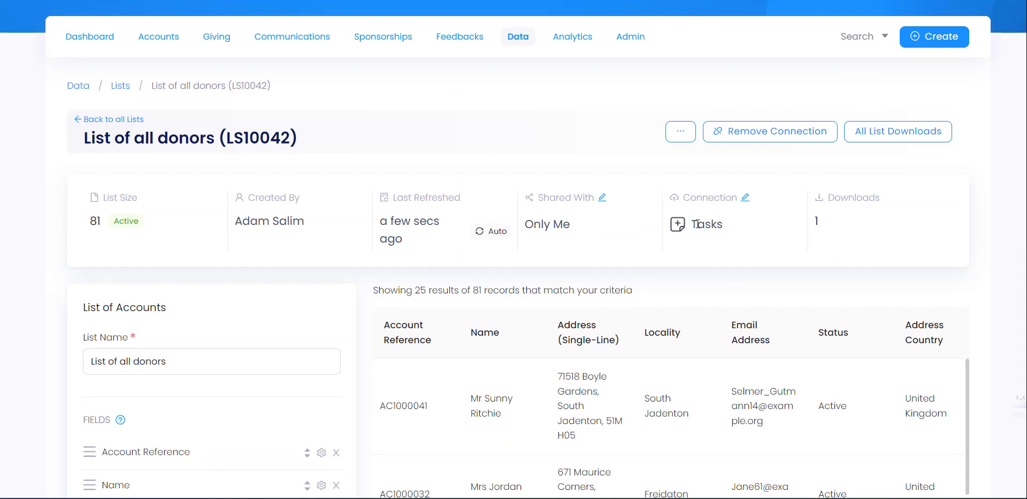
scroll(541, 395, down, 2)
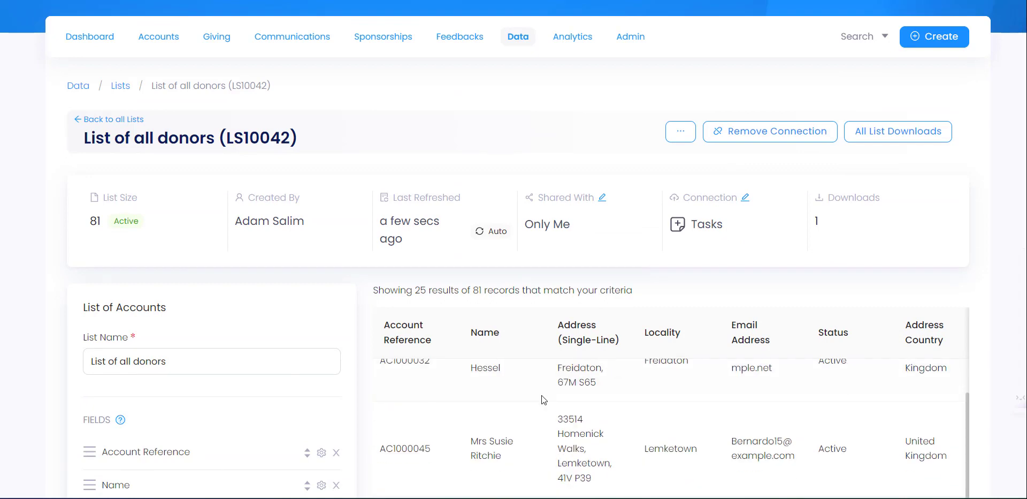
scroll(545, 396, up, 2)
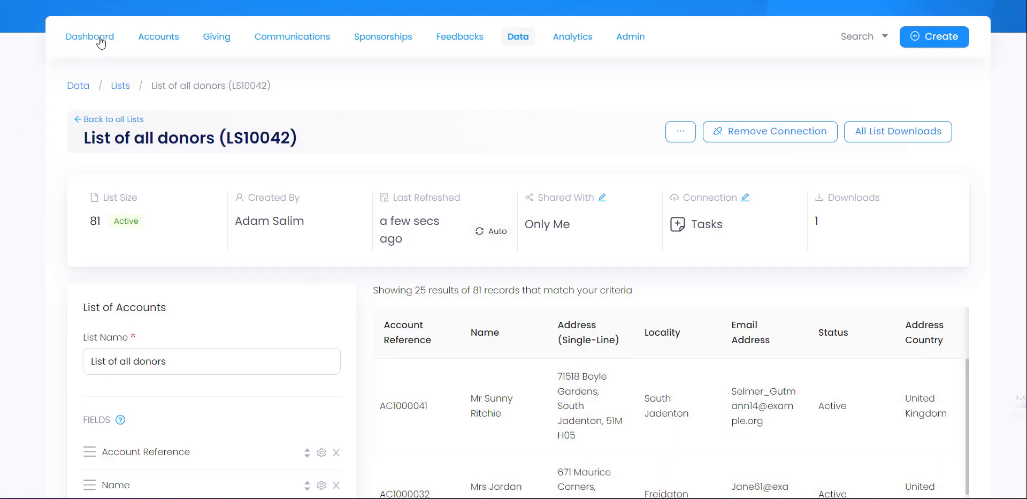
- On the Dashboard's Tasks List, expand the List of all donors group and open a thank-you task
click(74, 38)
scroll(63, 158, down, 8)
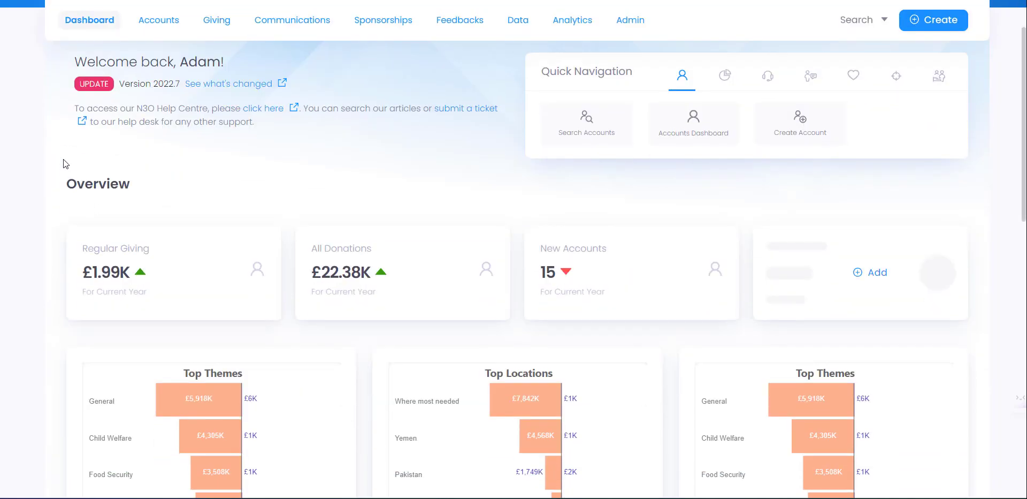
scroll(161, 230, down, 3)
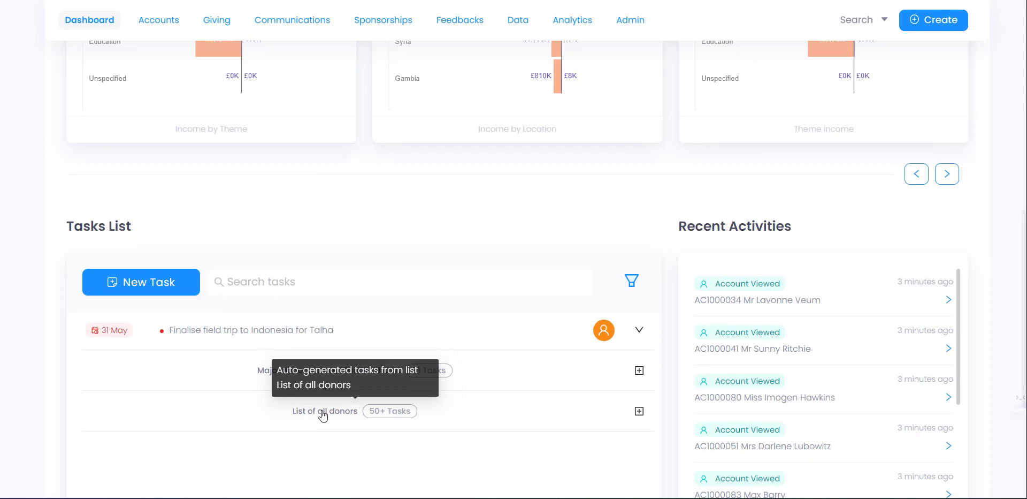
scroll(438, 371, down, 1)
click(639, 346)
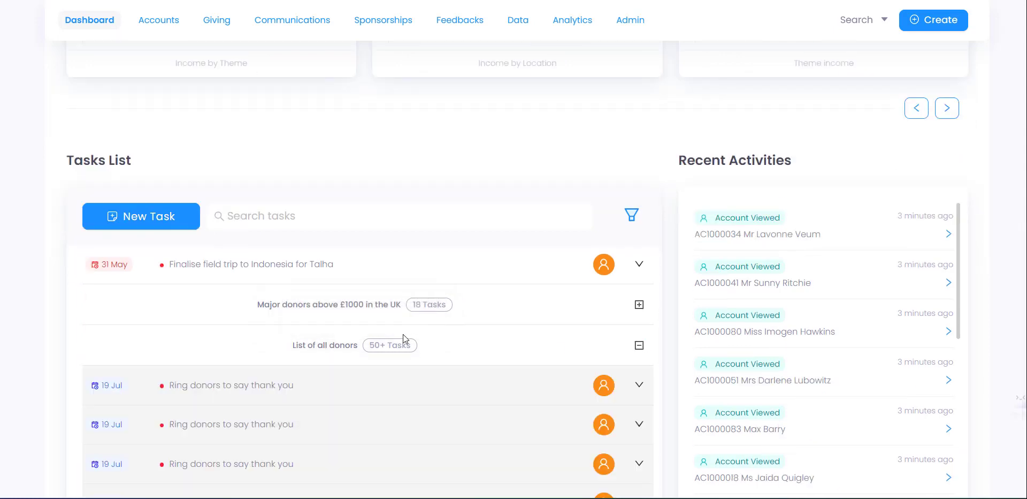
scroll(285, 309, down, 2)
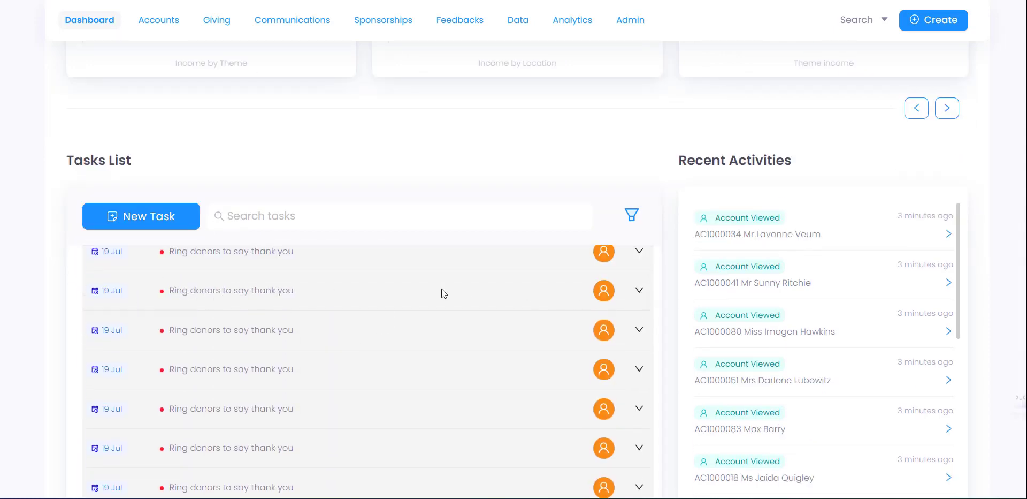
click(205, 293)
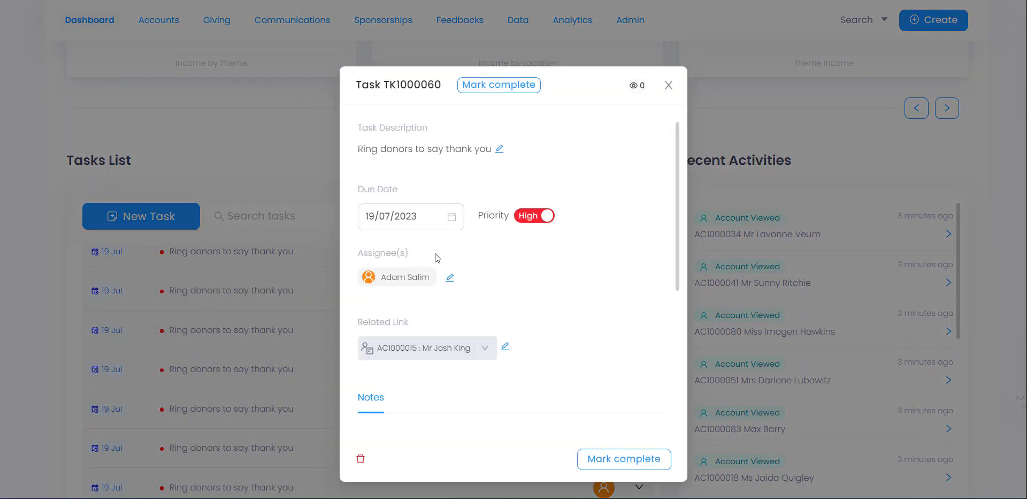
- Mark task TK1000060 complete and close its details window
scroll(438, 268, down, 1)
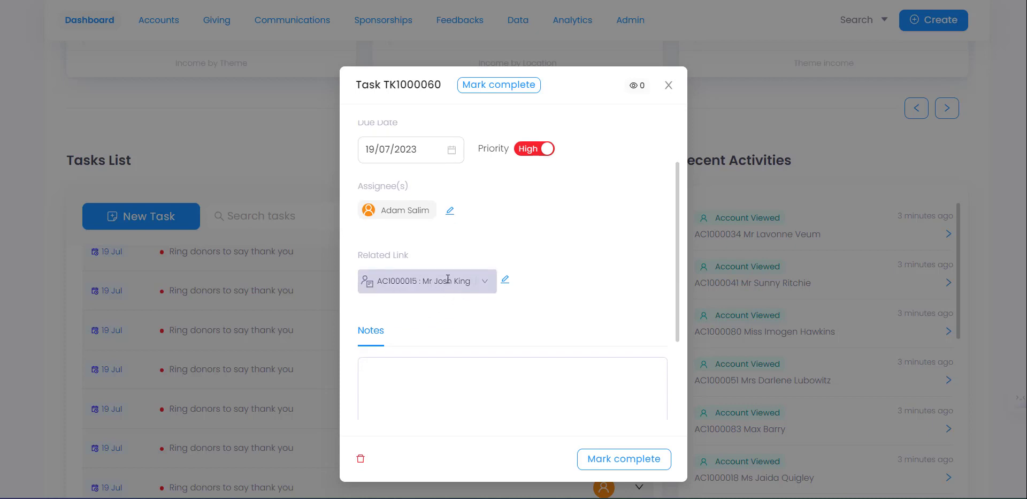
scroll(476, 182, up, 1)
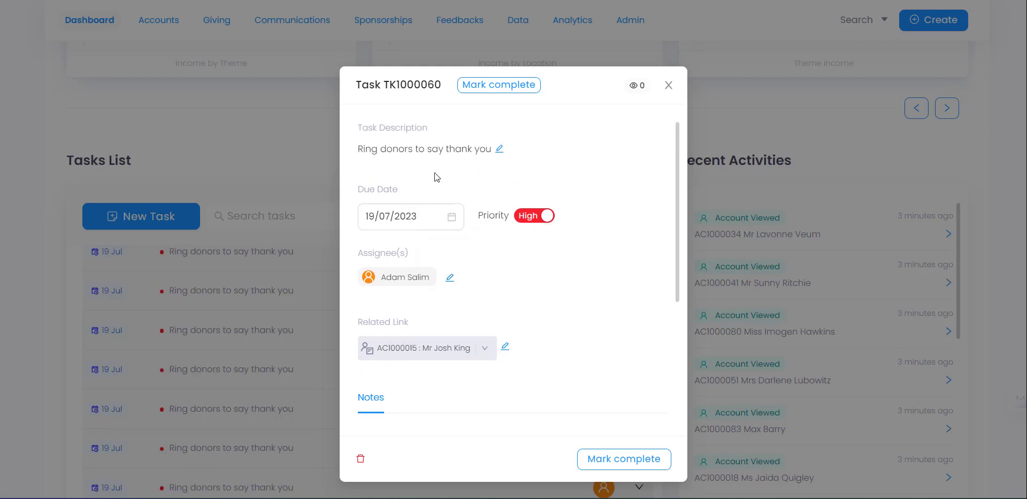
click(639, 463)
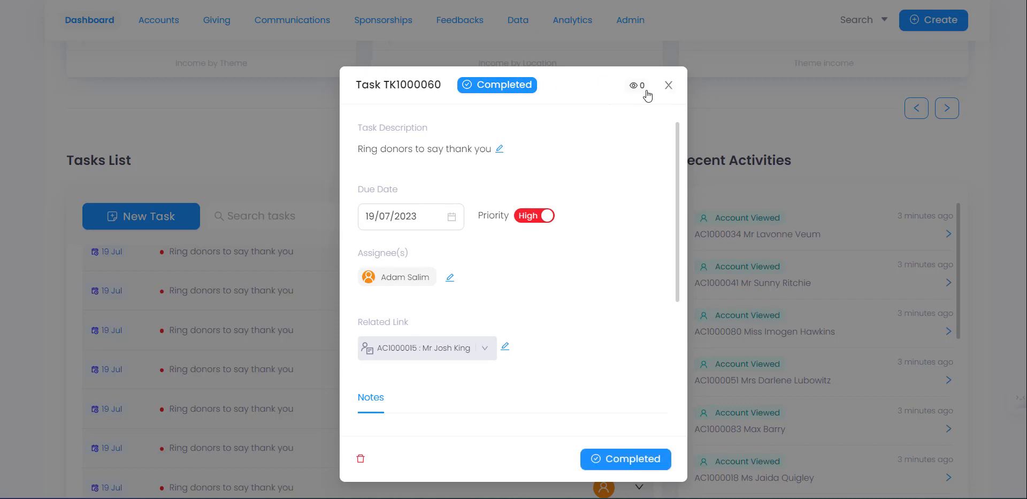
click(668, 86)
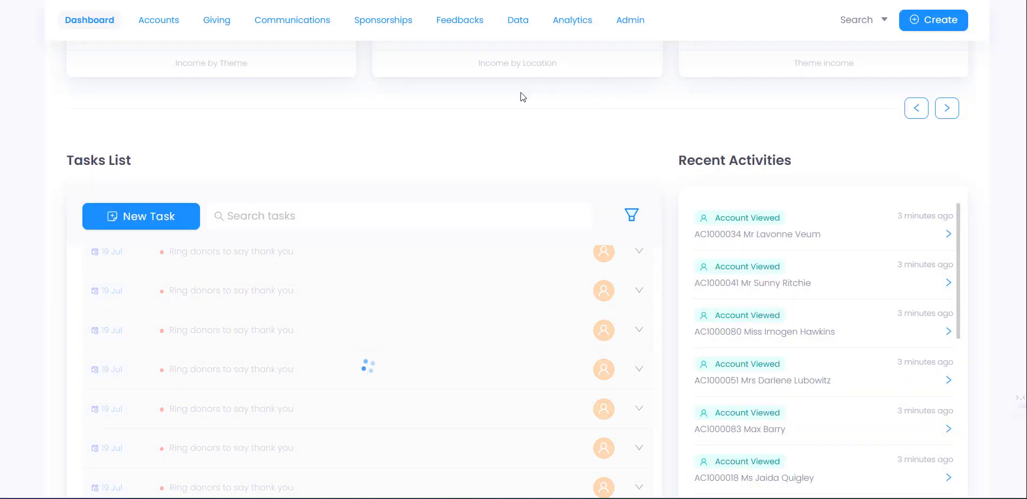
scroll(519, 89, up, 4)
- Remove the Tasks connection from the List of all donors (LS10042) and dismiss the success notice
click(520, 21)
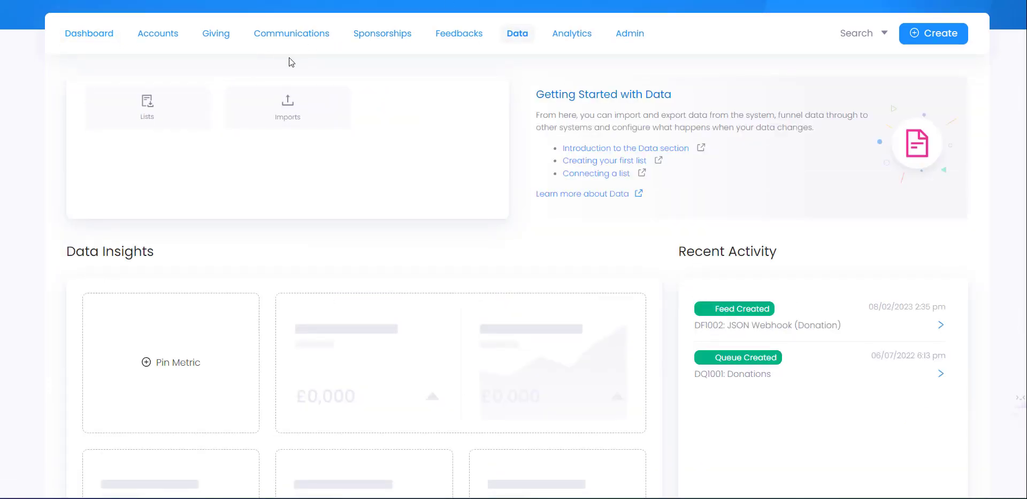
click(199, 98)
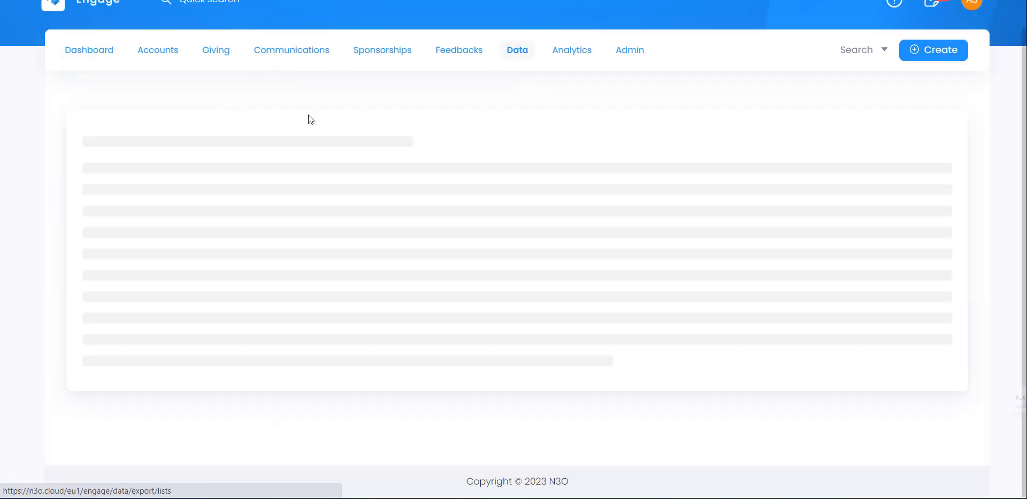
scroll(367, 312, down, 15)
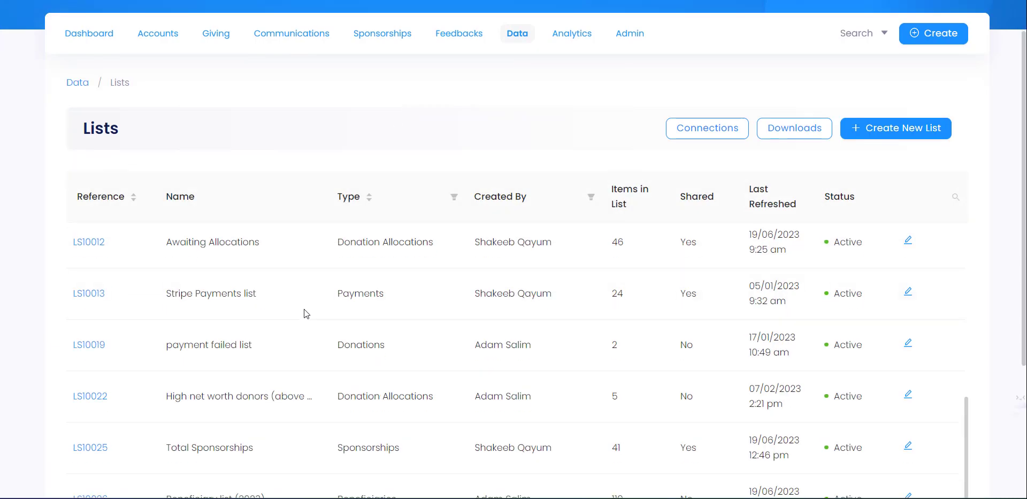
click(89, 402)
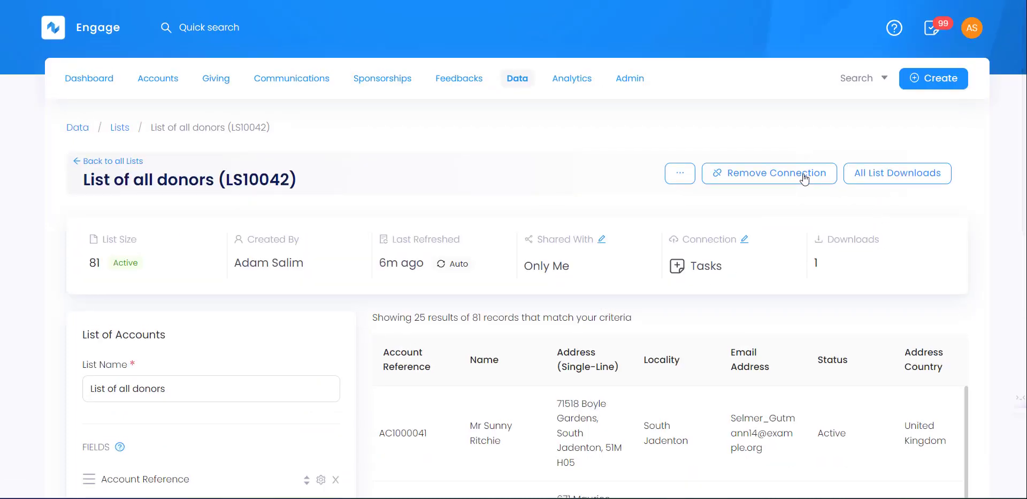
click(793, 180)
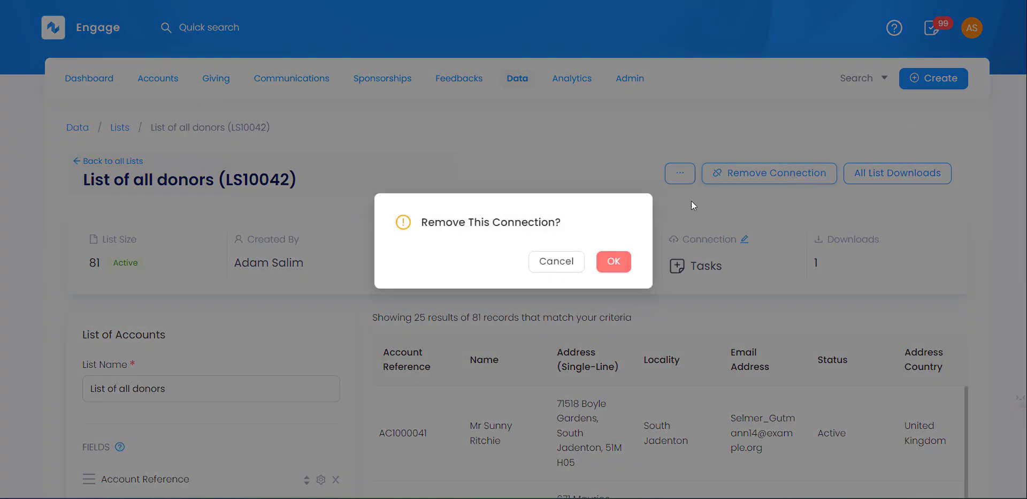
click(613, 263)
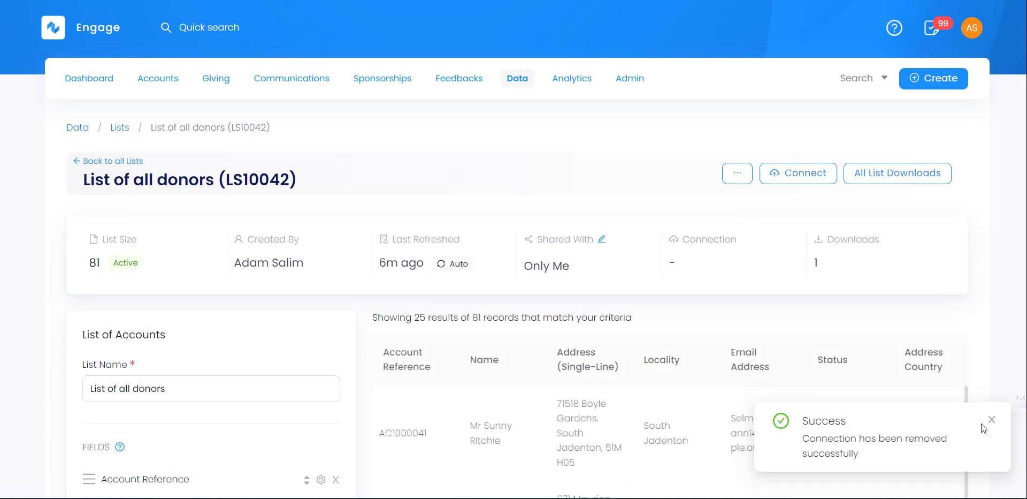
click(990, 418)
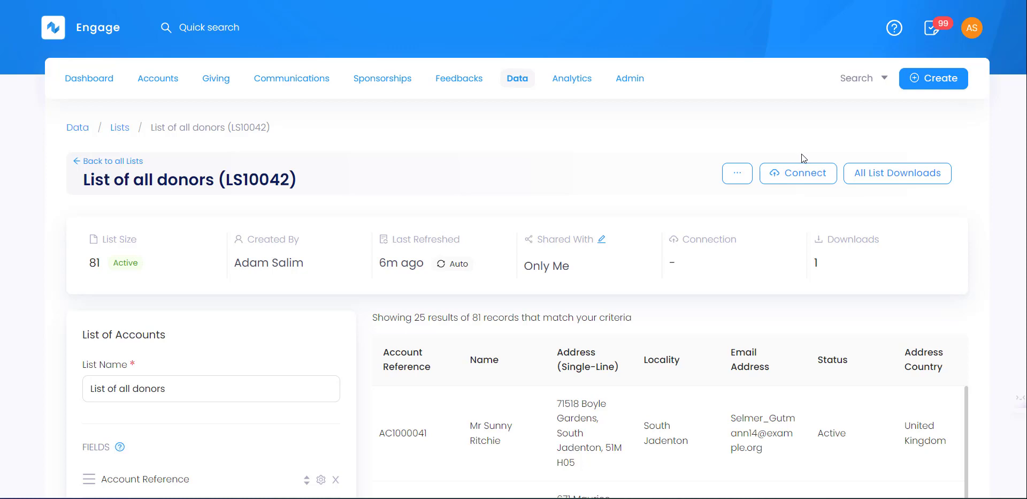
- Start a new external Mailchimp connection and view its API key step
click(801, 181)
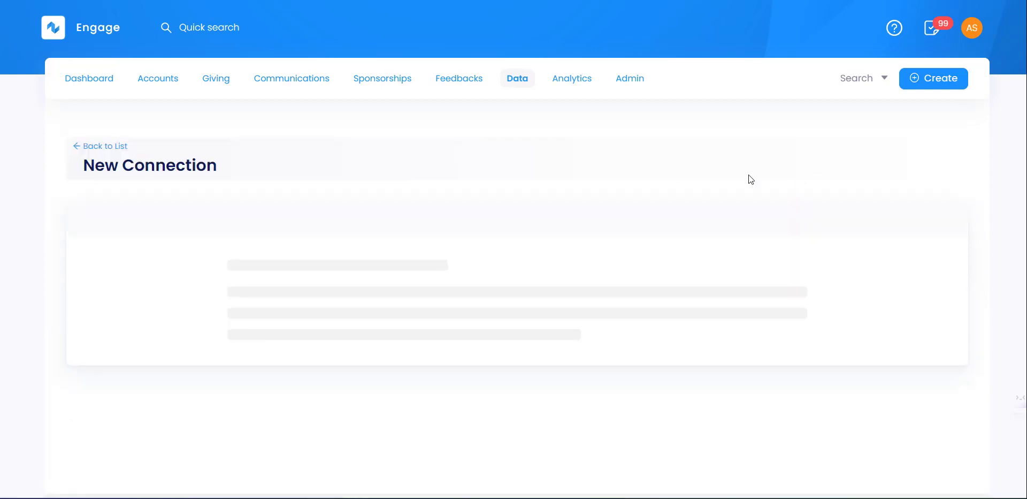
click(309, 266)
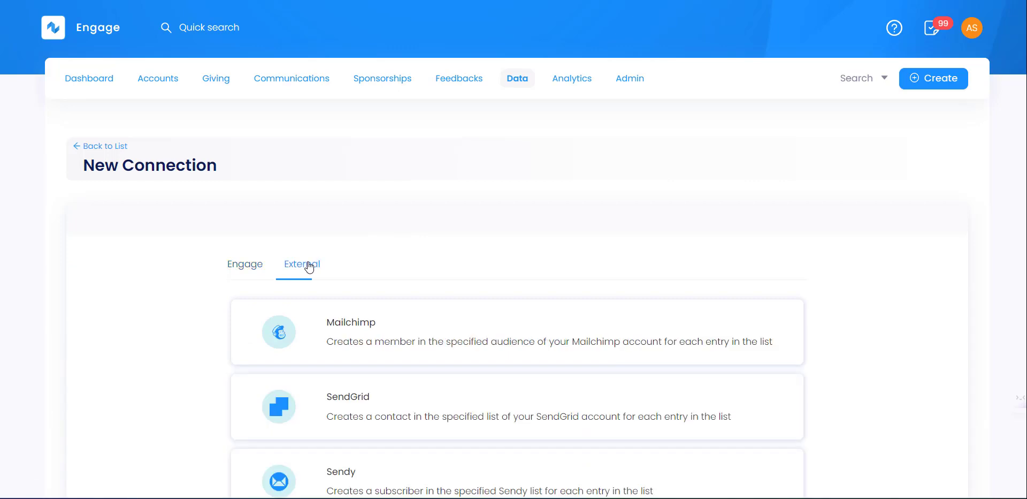
scroll(137, 255, down, 2)
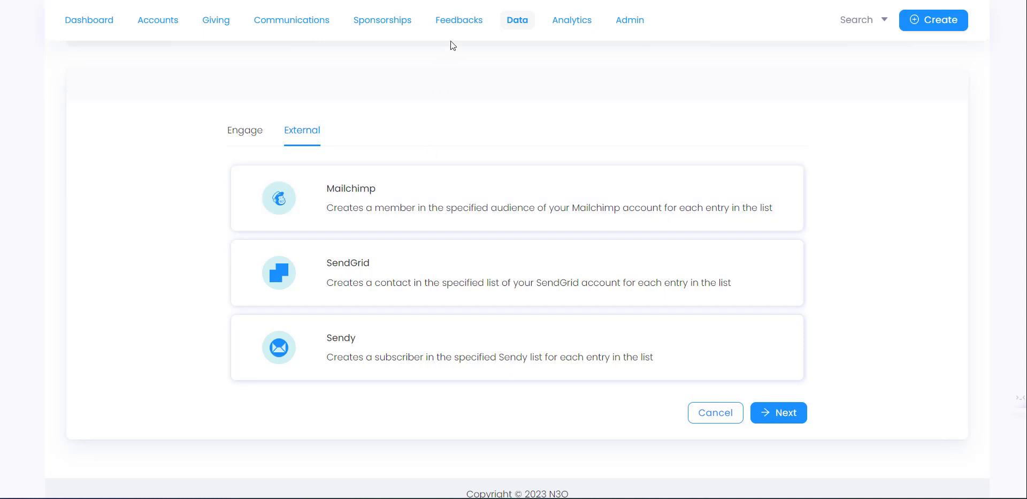
click(426, 192)
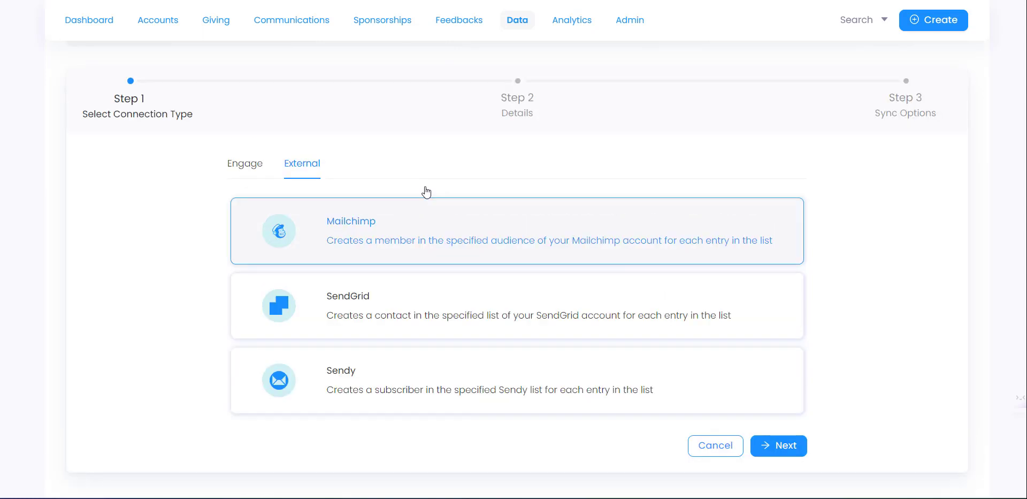
click(785, 446)
click(309, 289)
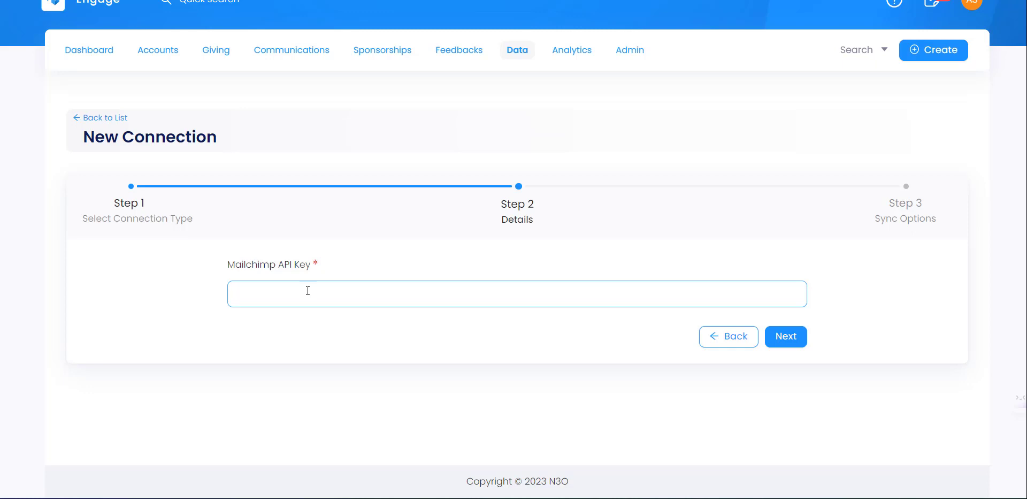
- Abandon the Mailchimp connection and return to the List of all donors page
click(729, 337)
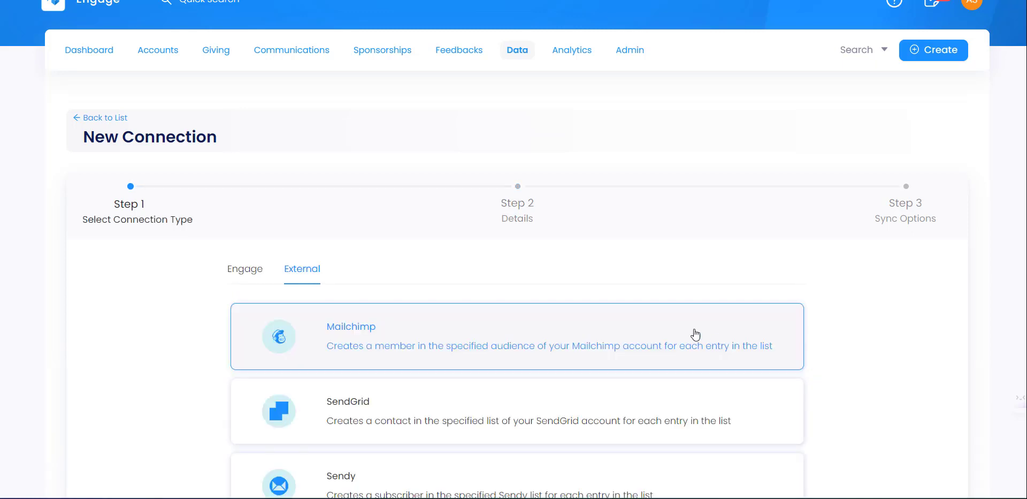
drag(120, 121, 257, 345)
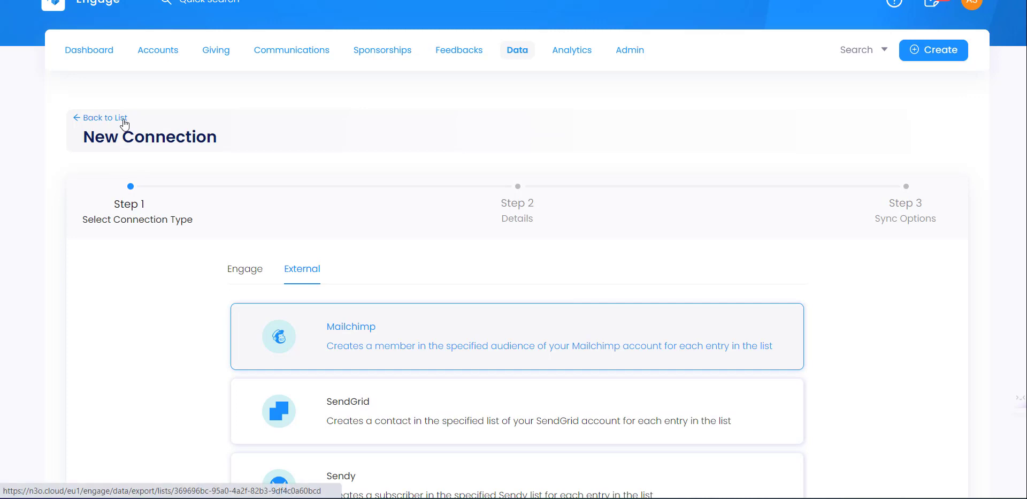
click(124, 122)
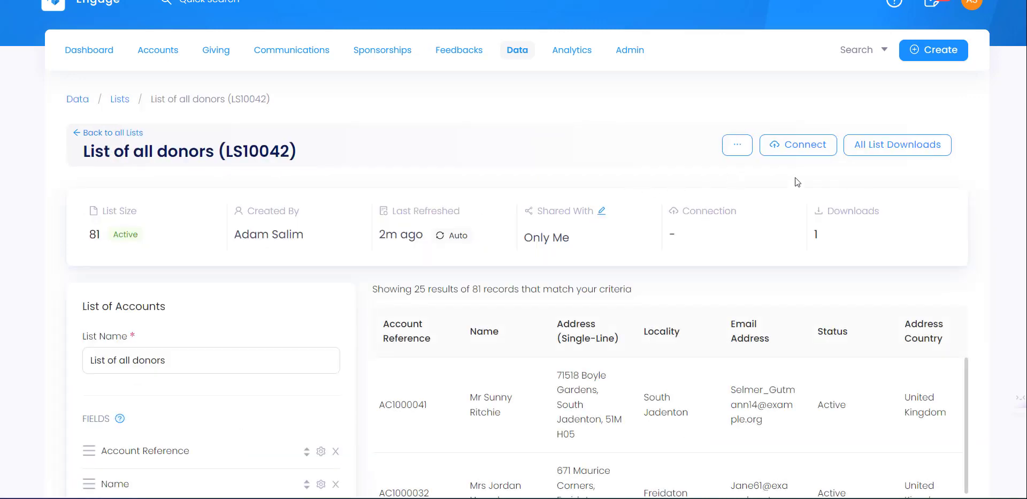
- Move Name to the top of the fields and Address (Single-Line) above Account Reference
click(742, 152)
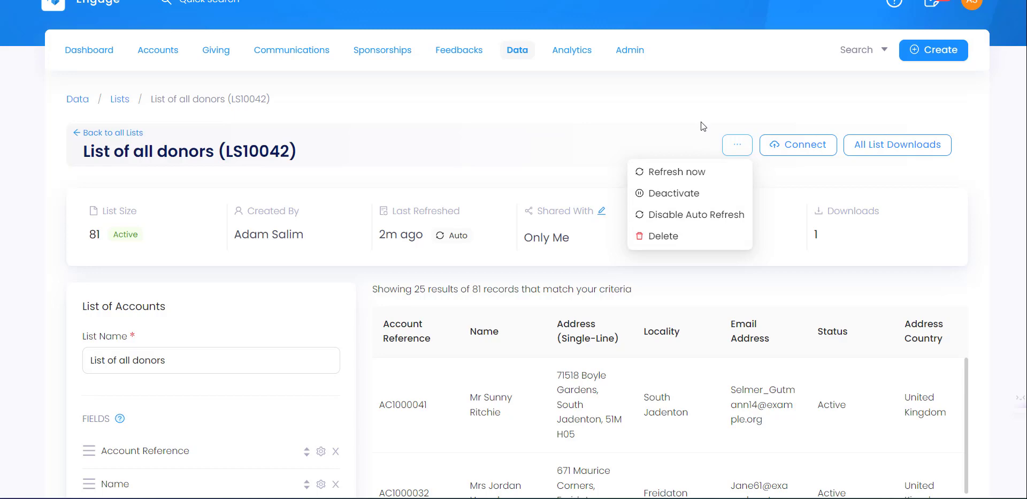
click(424, 198)
scroll(266, 250, down, 5)
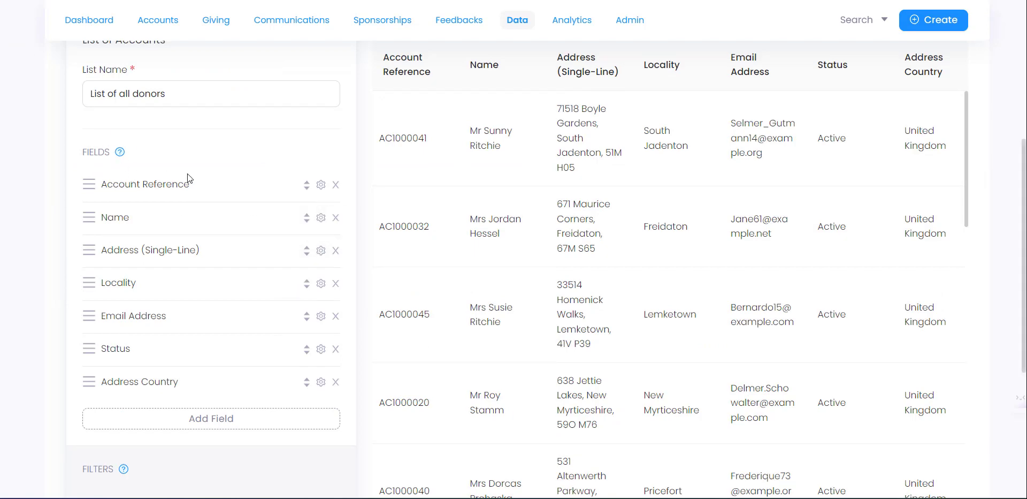
scroll(187, 173, up, 1)
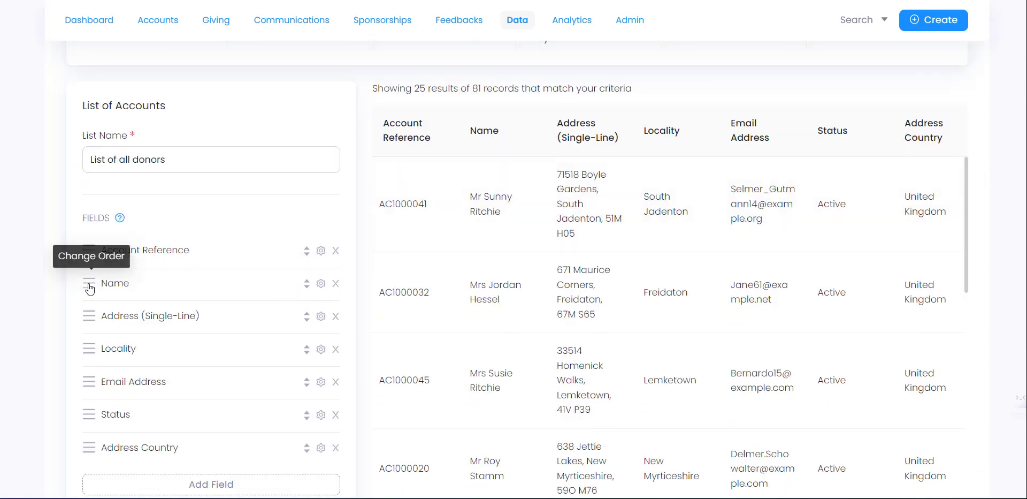
drag(87, 289, 86, 252)
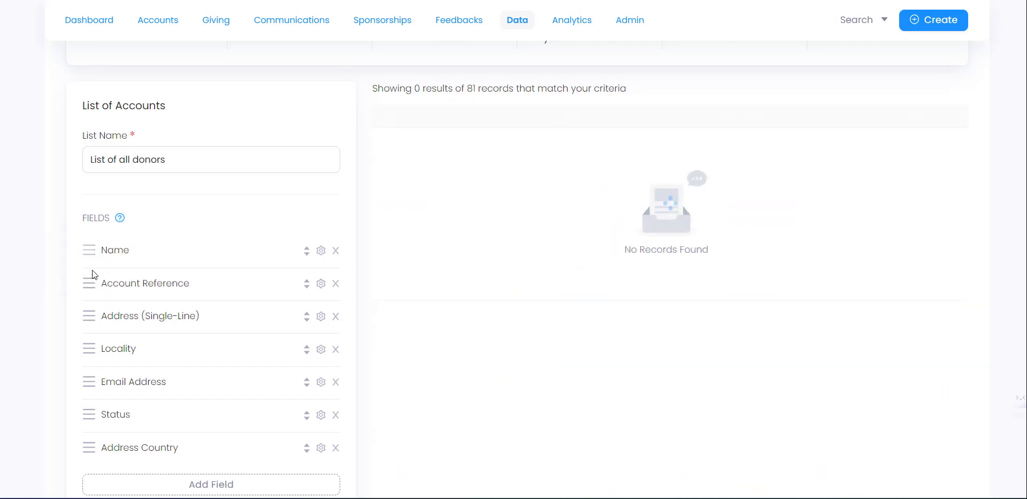
drag(90, 323, 88, 282)
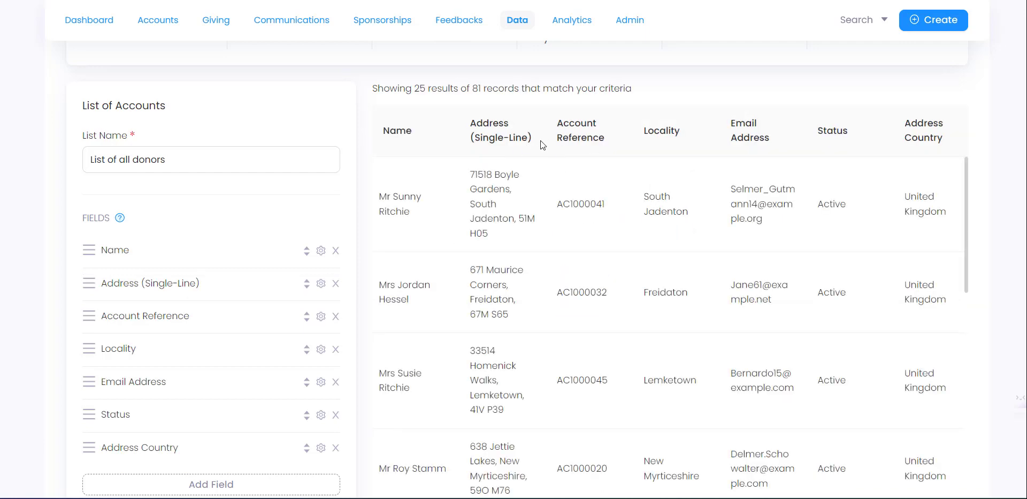
- Inspect the Address (Single-Line) and Status field settings without changing them
click(321, 284)
click(585, 385)
click(321, 414)
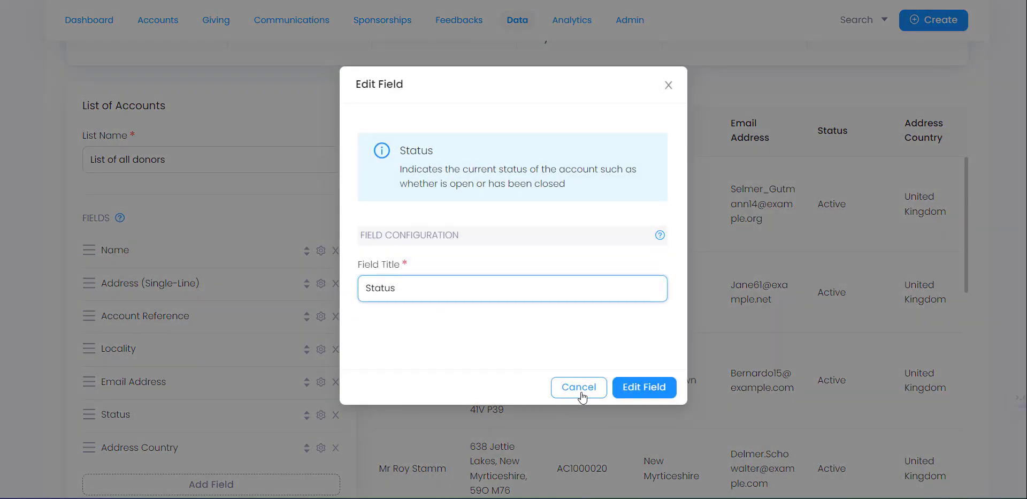
click(579, 388)
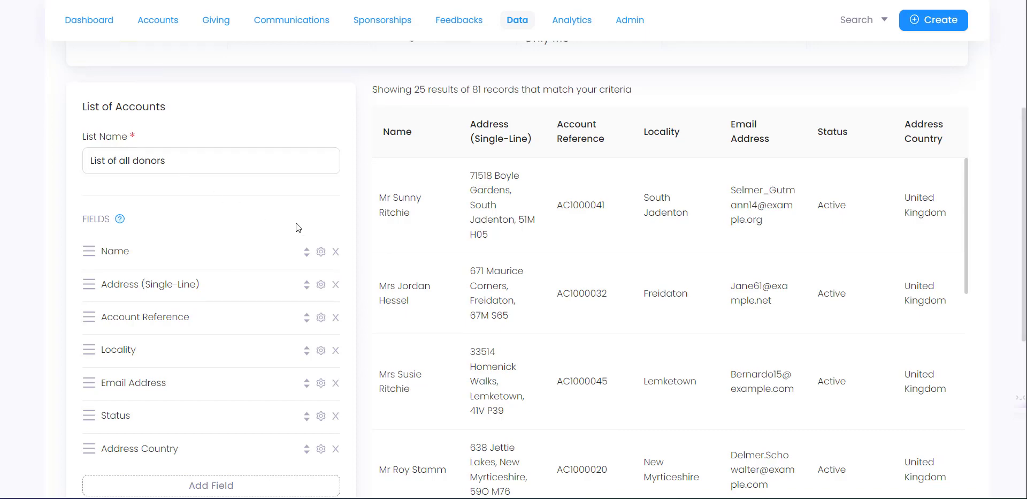
scroll(198, 122, up, 5)
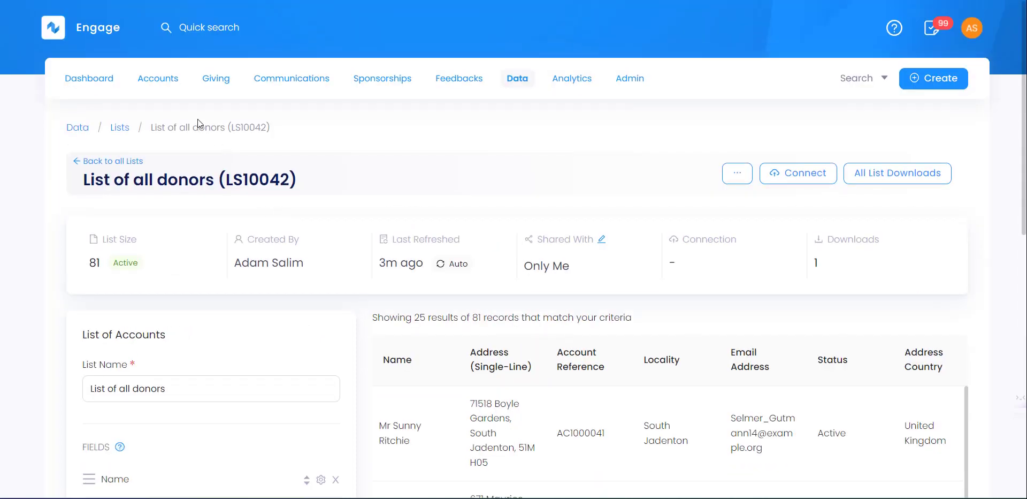
- Discard the donor list changes and begin a new list, browsing the Giving data types
click(120, 130)
click(614, 269)
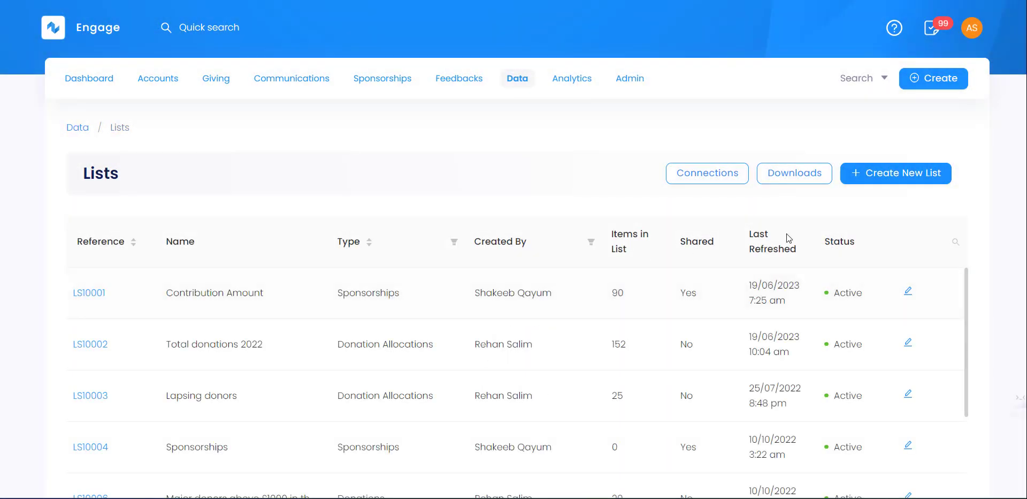
click(883, 179)
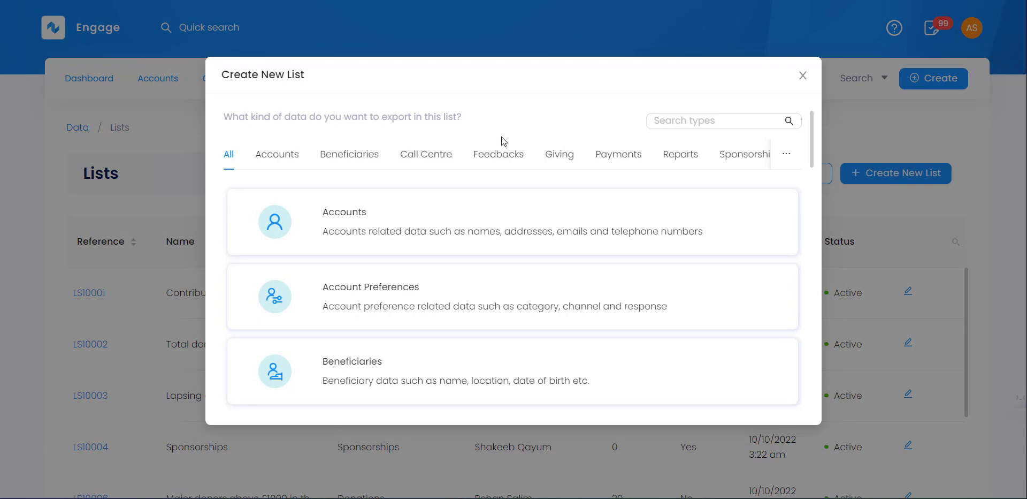
click(568, 160)
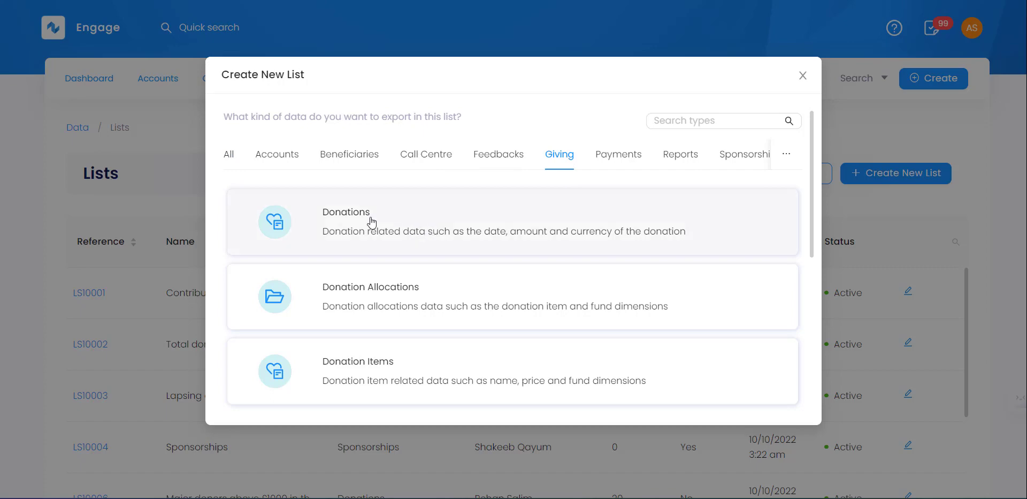
scroll(812, 204, down, 2)
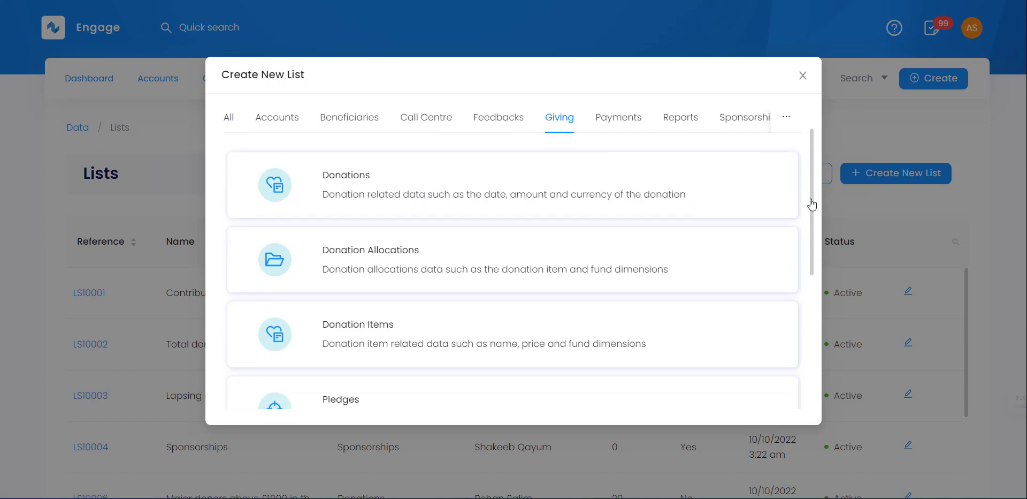
scroll(812, 203, down, 5)
scroll(808, 278, up, 6)
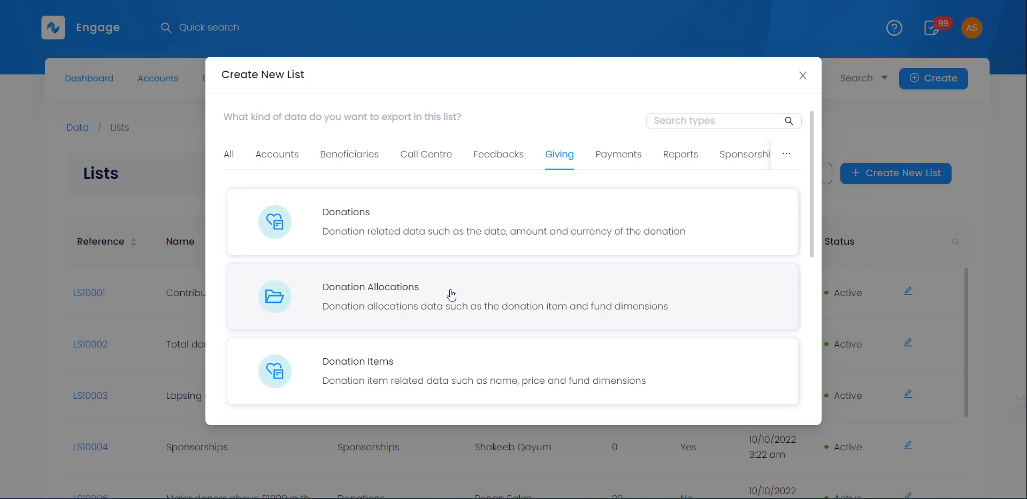
- Base a new list on Donation Allocations and name it 'Total donation allocations in 2023'
click(448, 287)
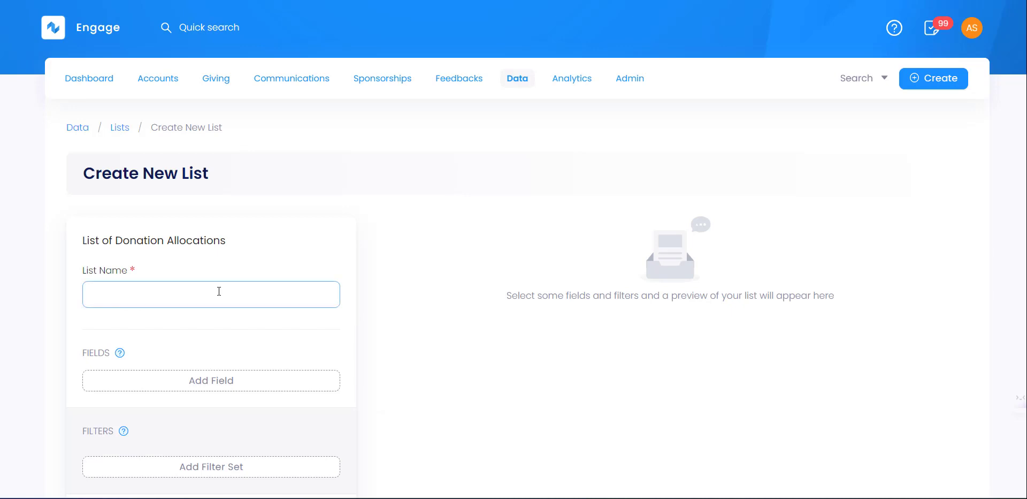
click(218, 291)
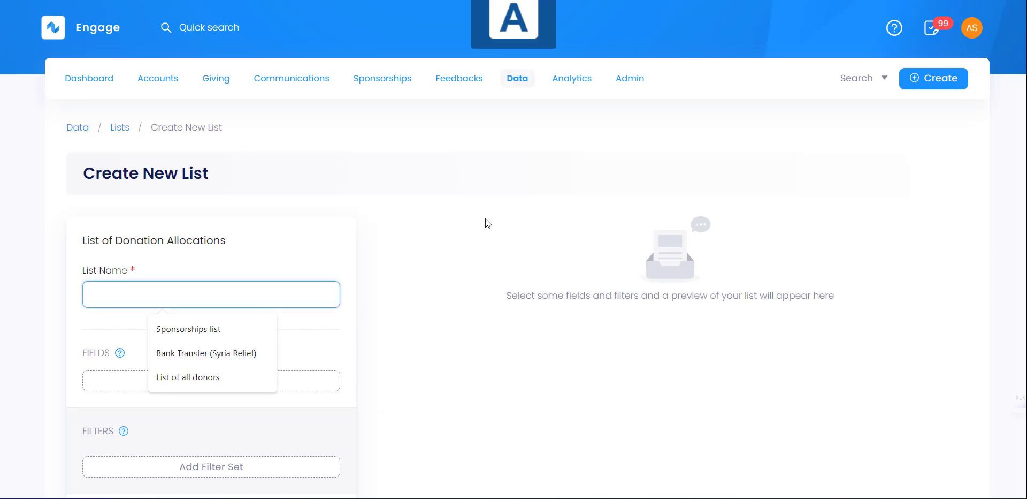
text(Total number of)
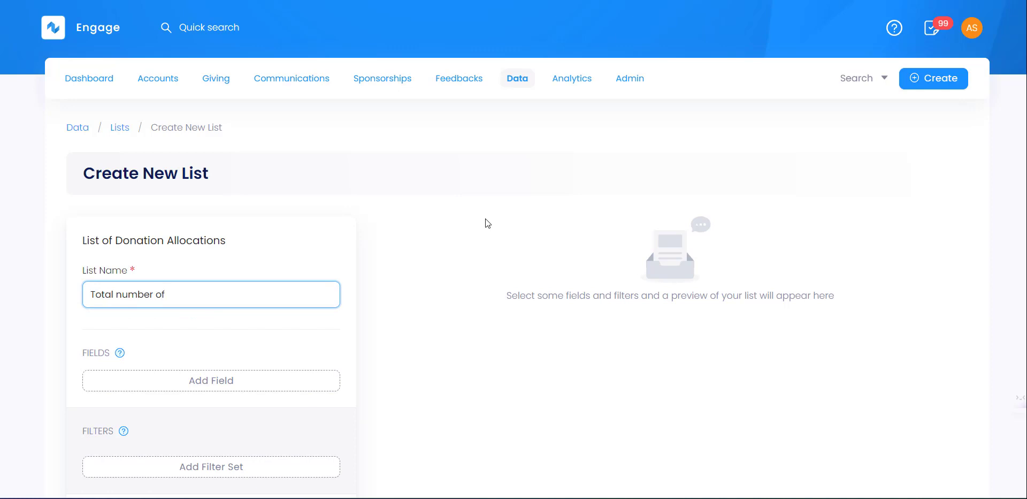
key(ctrl+shift+Left)
key(ctrl+shift+Left)
text(donation allocations in)
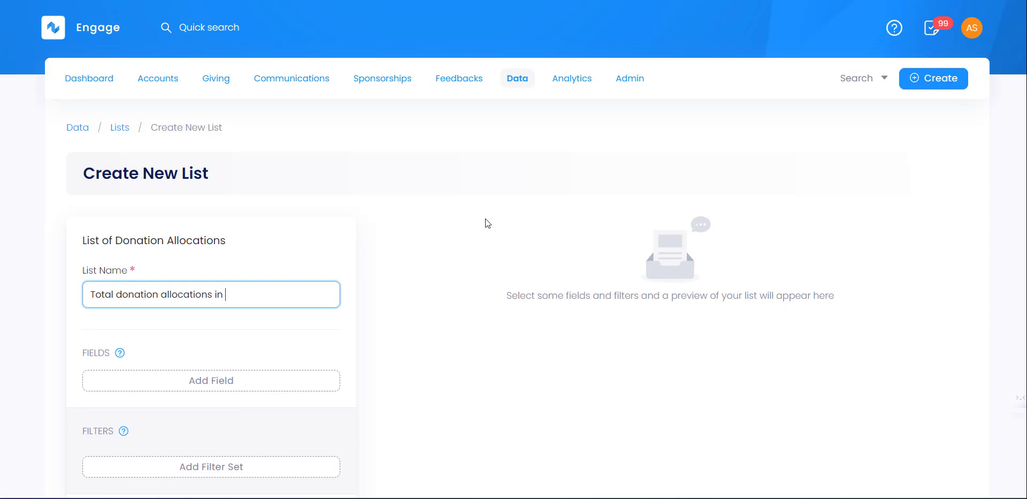
text( 2023)
scroll(228, 346, down, 1)
- Add the Donation Allocation Reference and Donation Item fields to the list
click(239, 315)
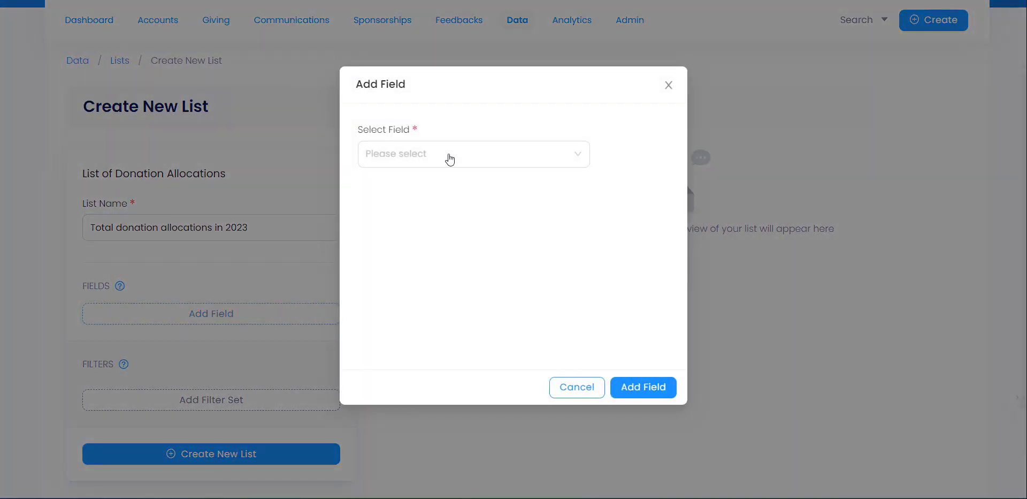
click(451, 158)
drag(511, 223, 515, 237)
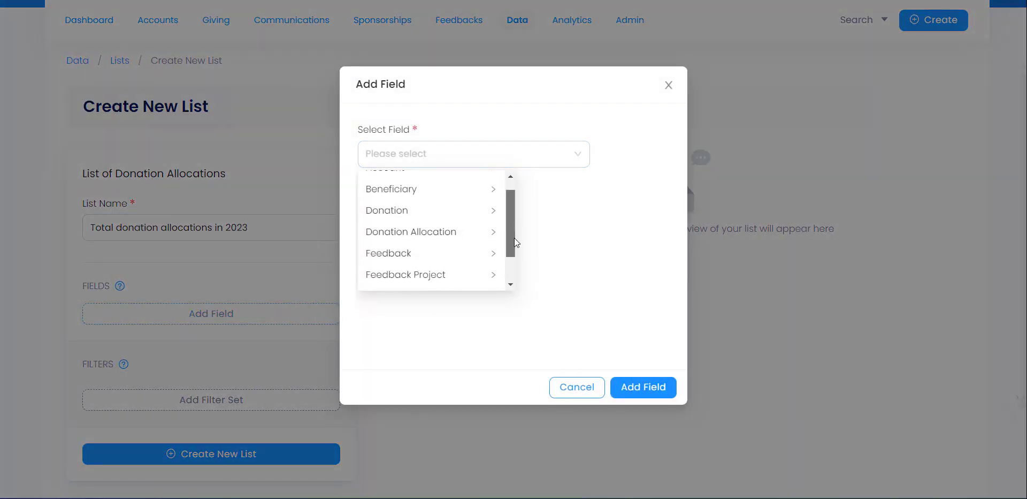
click(447, 222)
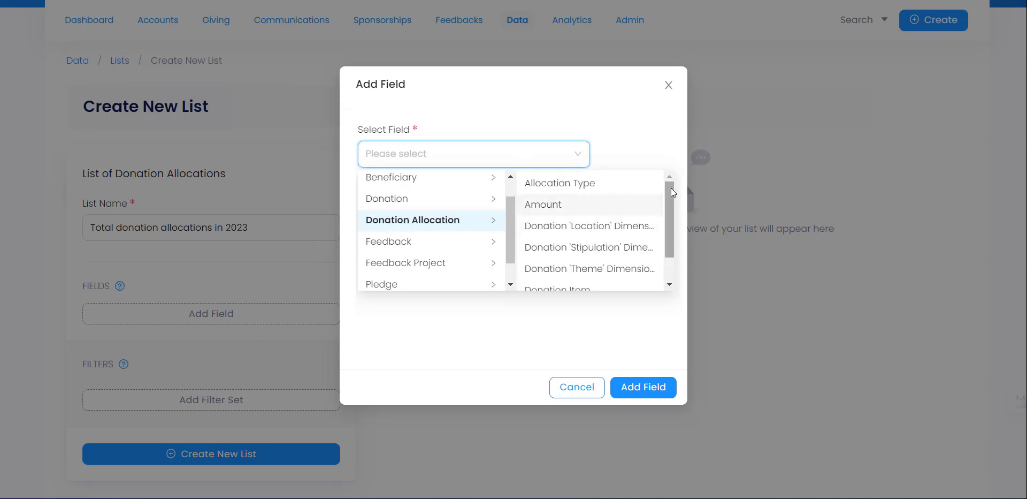
drag(670, 188, 672, 226)
click(592, 279)
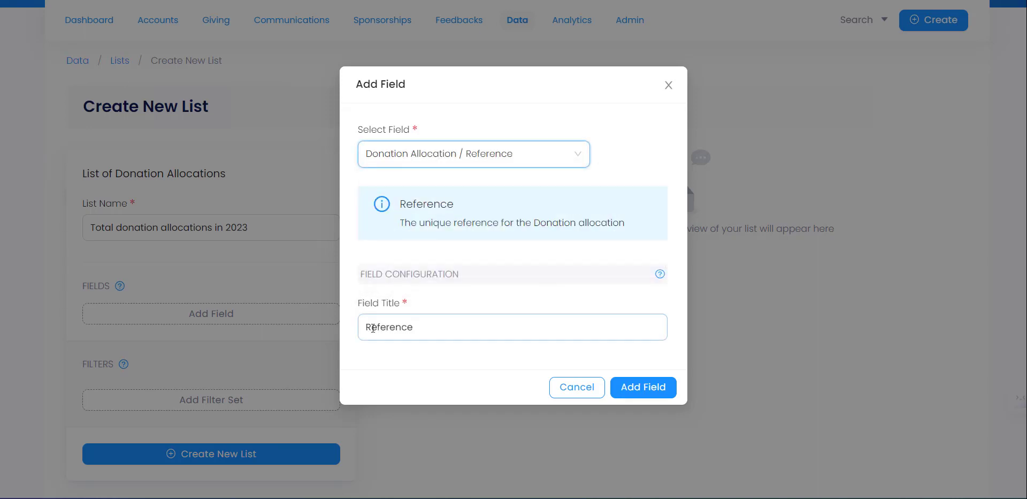
text(Allocation)
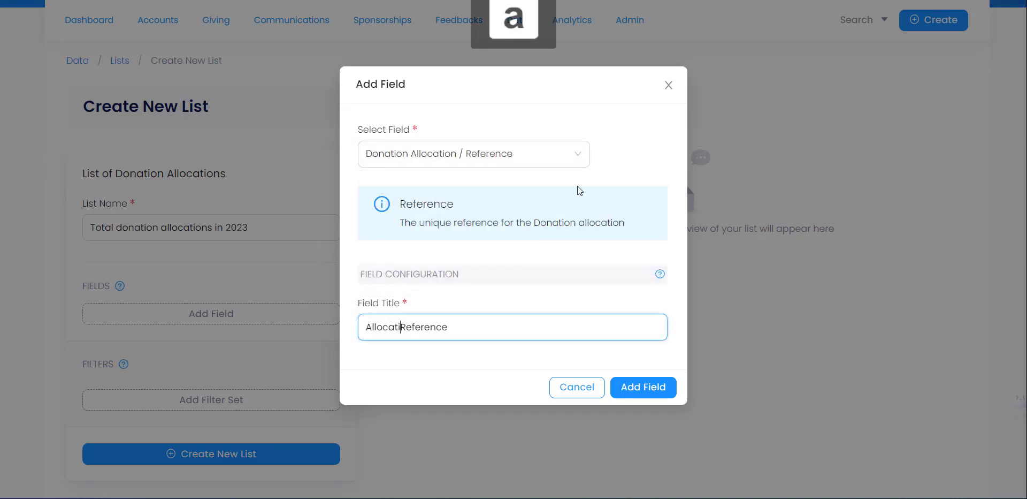
click(616, 389)
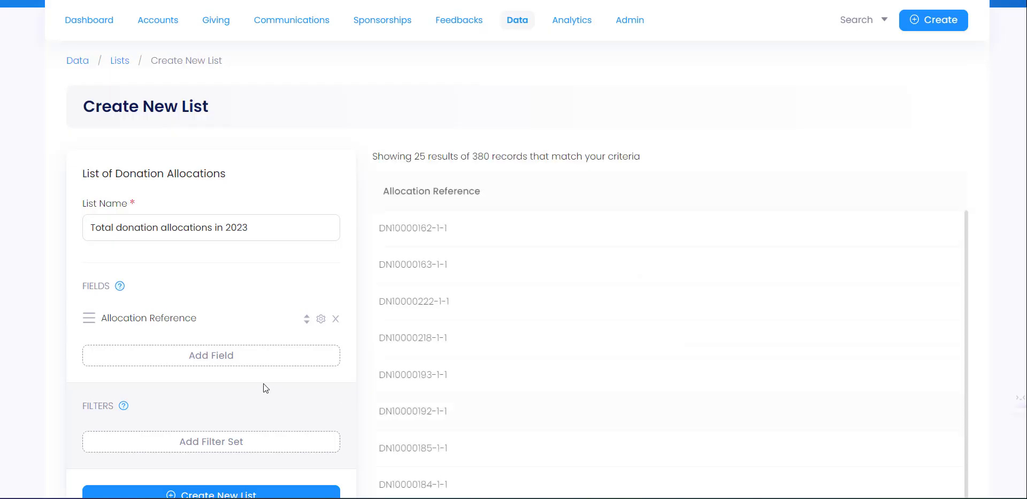
click(238, 357)
click(460, 168)
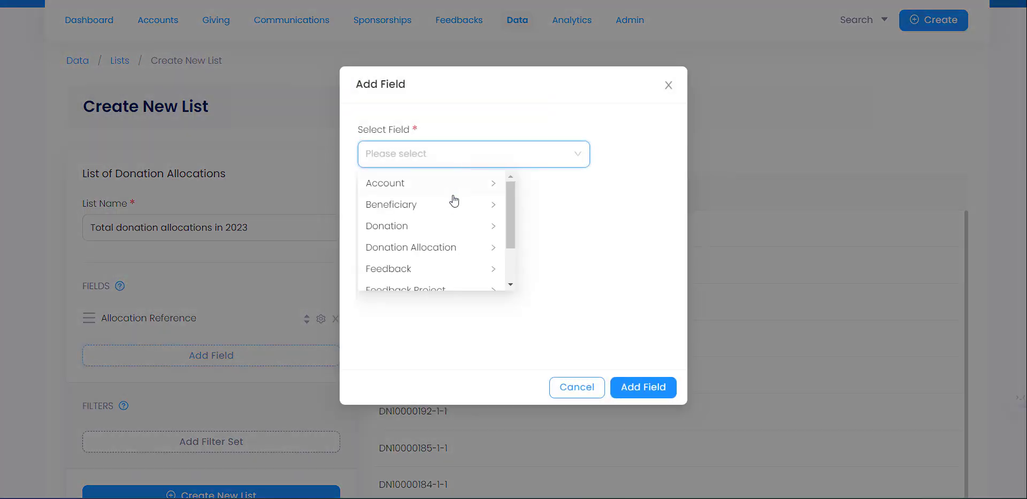
click(447, 257)
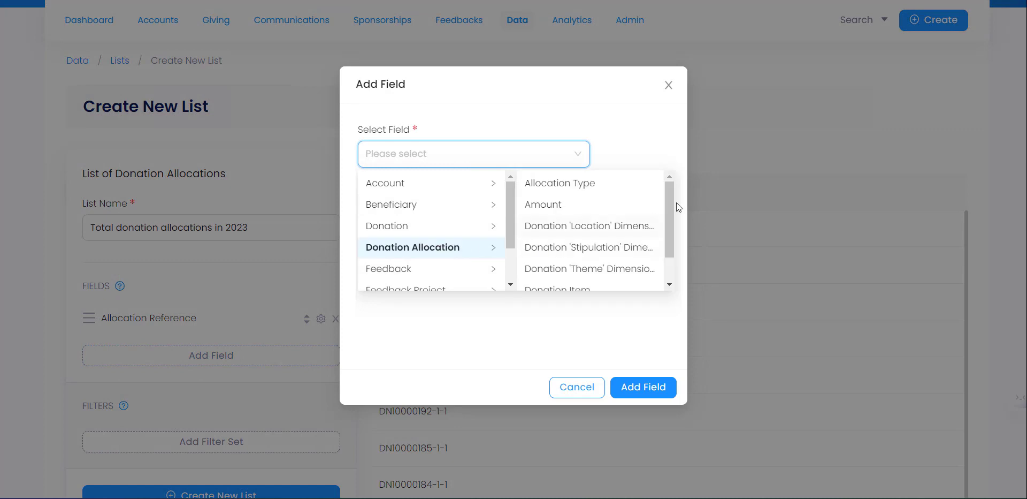
drag(672, 197, 672, 247)
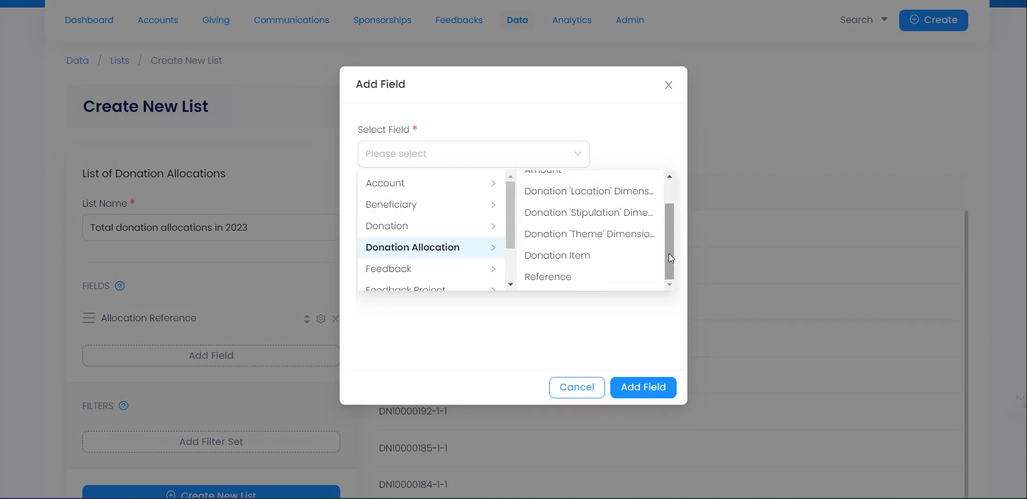
click(608, 257)
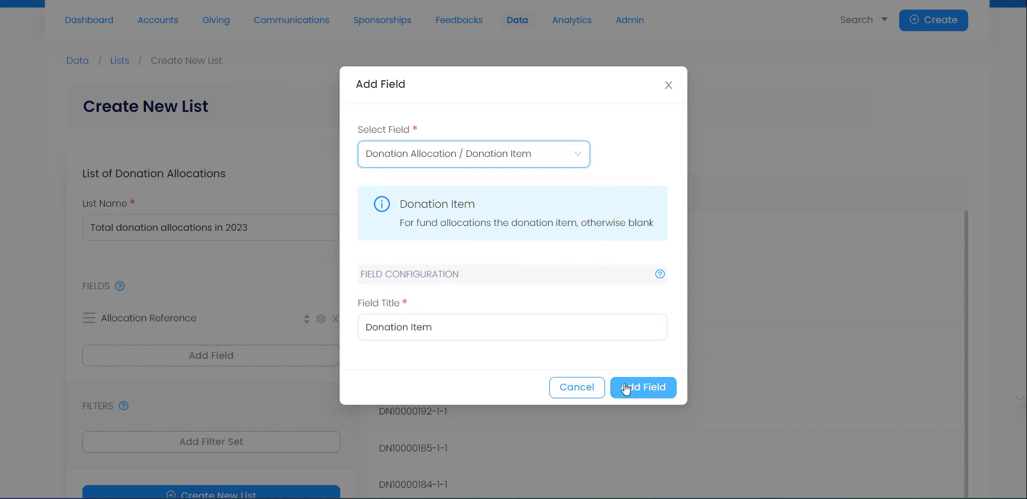
click(626, 386)
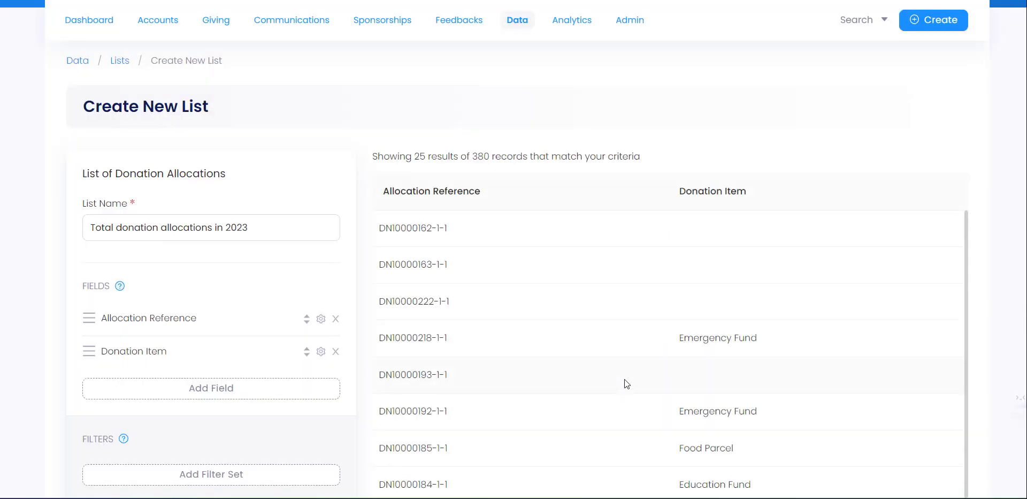
- Add the Location and Theme dimension fields to the list
click(324, 390)
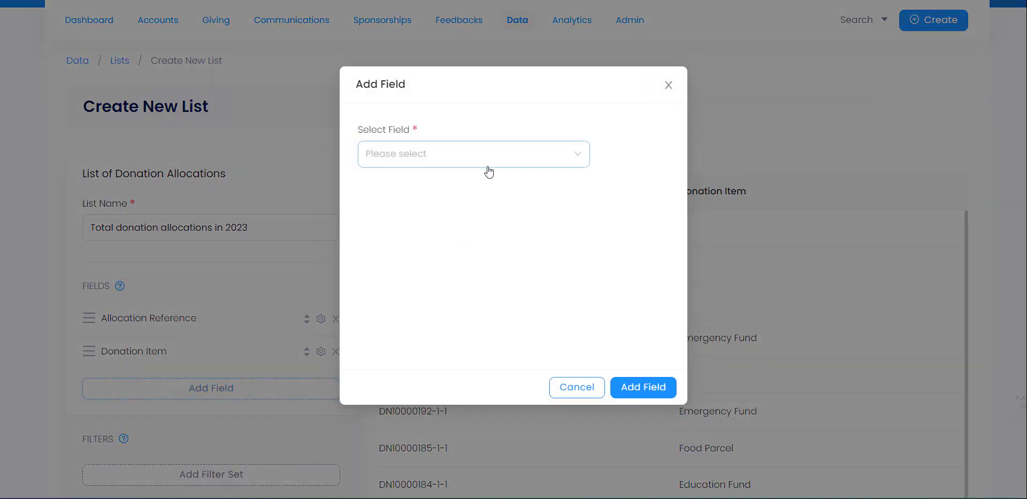
click(488, 160)
scroll(477, 246, down, 1)
click(463, 236)
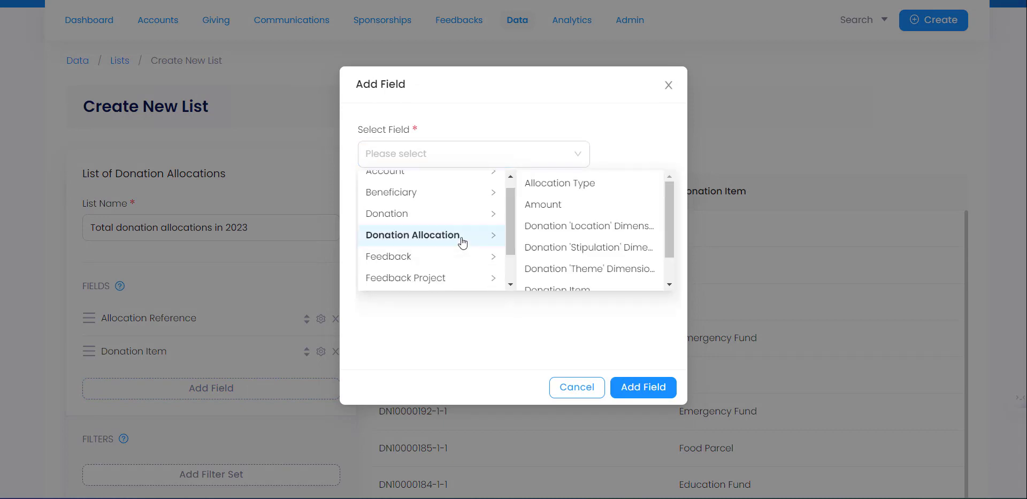
drag(668, 201, 670, 211)
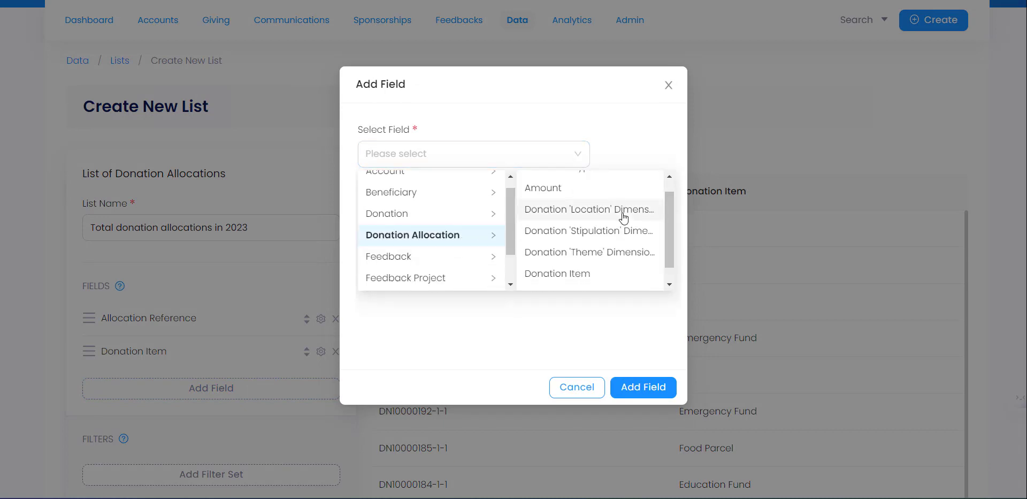
click(588, 210)
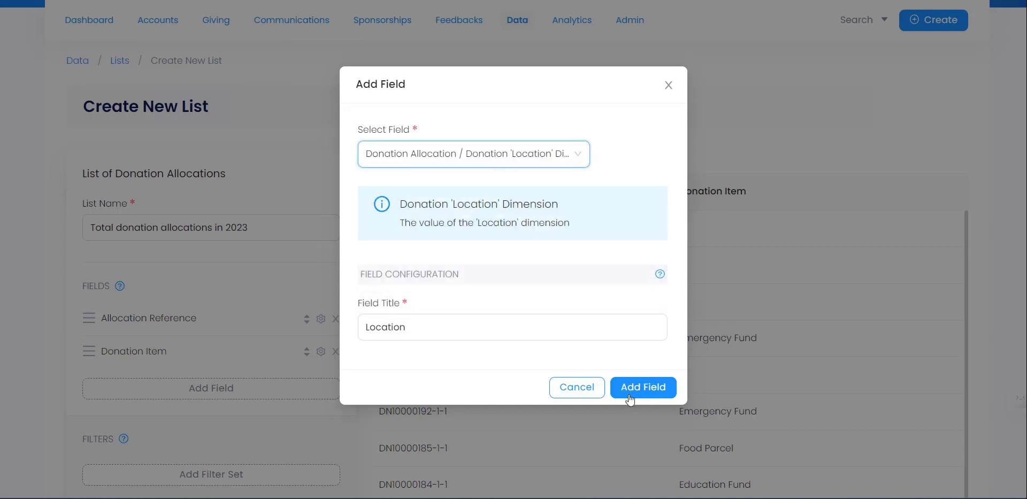
click(637, 386)
click(327, 421)
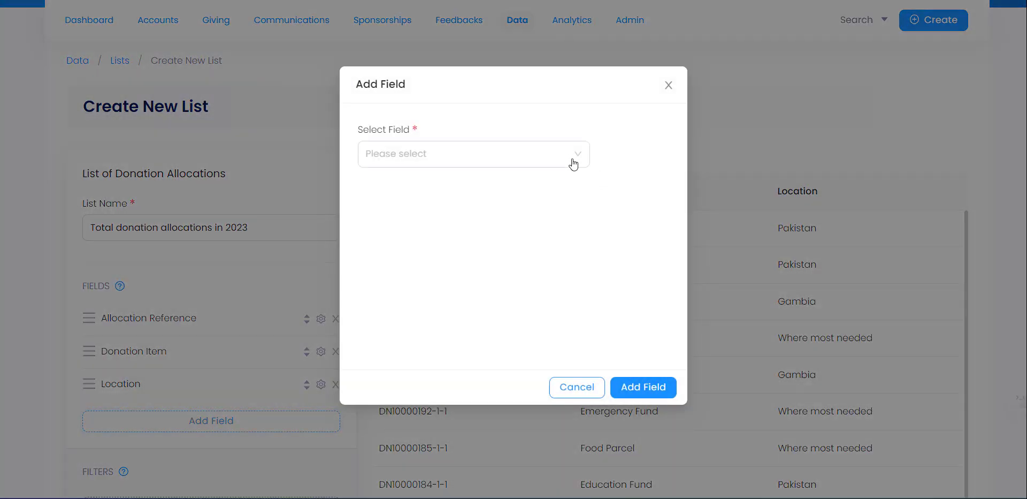
click(571, 160)
click(474, 254)
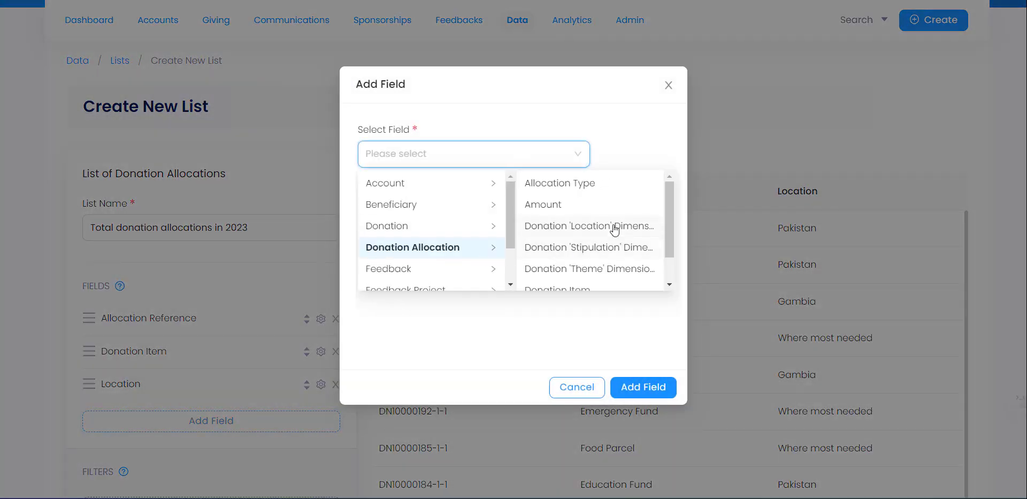
click(615, 268)
click(634, 386)
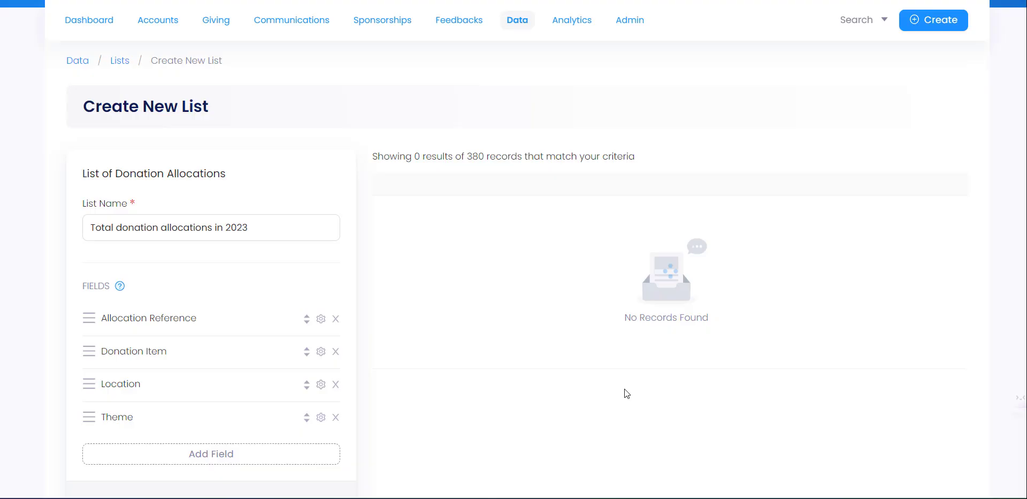
- Add the Donation Allocation Amount field with Currency Type set to Base Amount
click(266, 452)
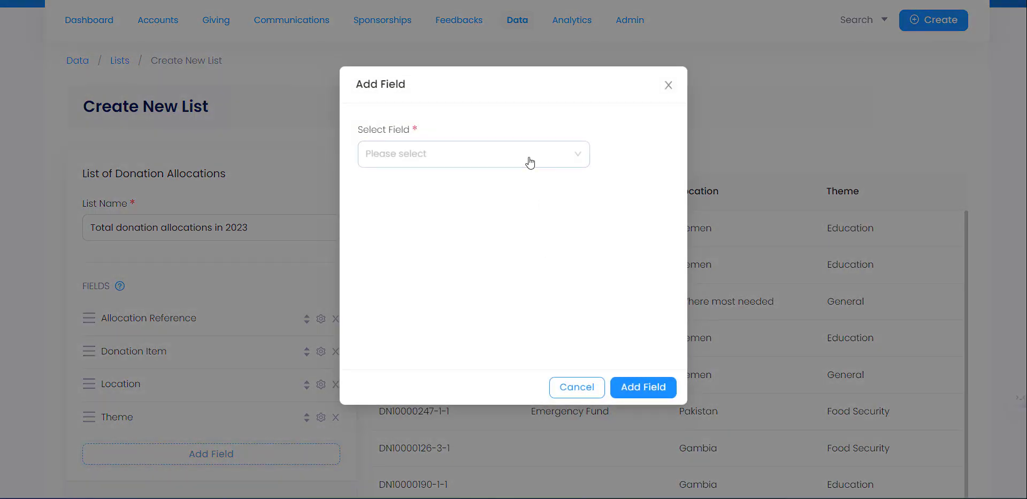
click(529, 160)
click(452, 252)
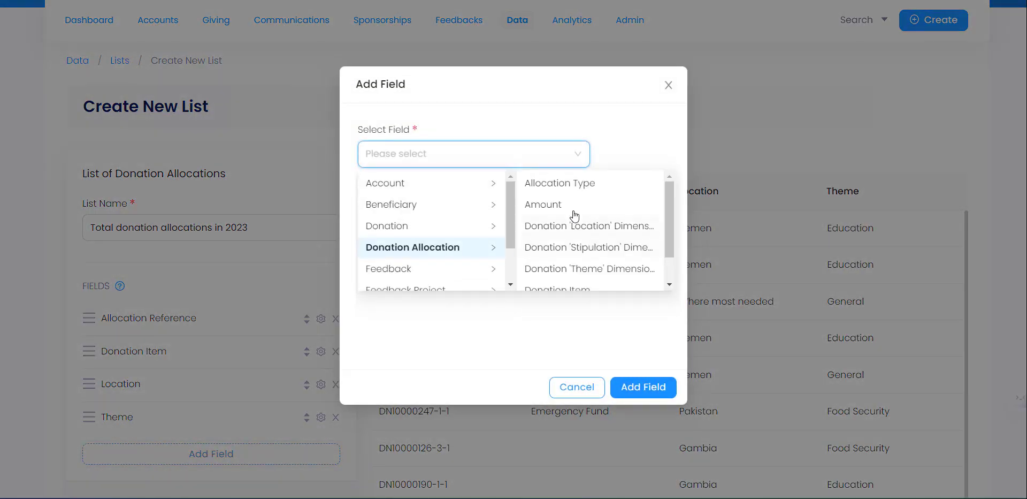
click(575, 209)
click(610, 394)
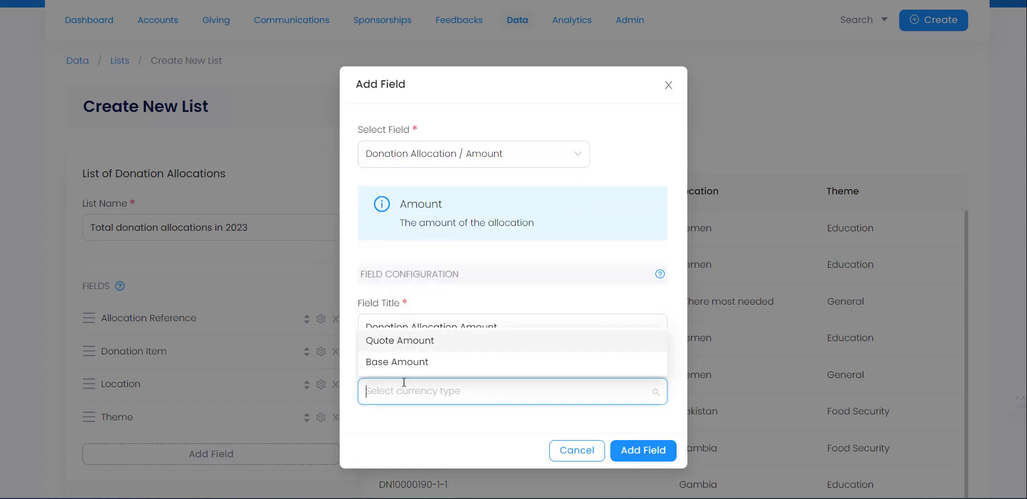
click(441, 369)
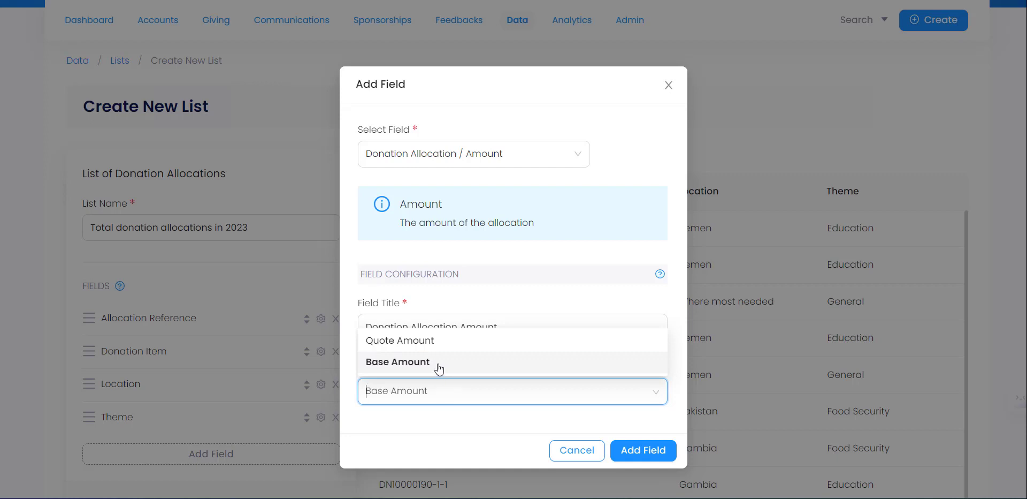
click(664, 451)
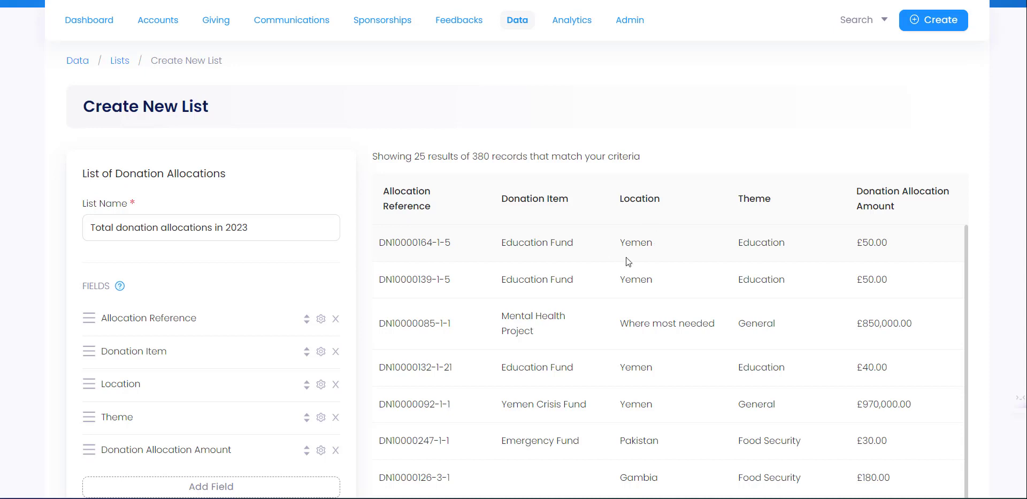
- Check the list name 'Total donation allocations in 2023' without changing it
click(268, 229)
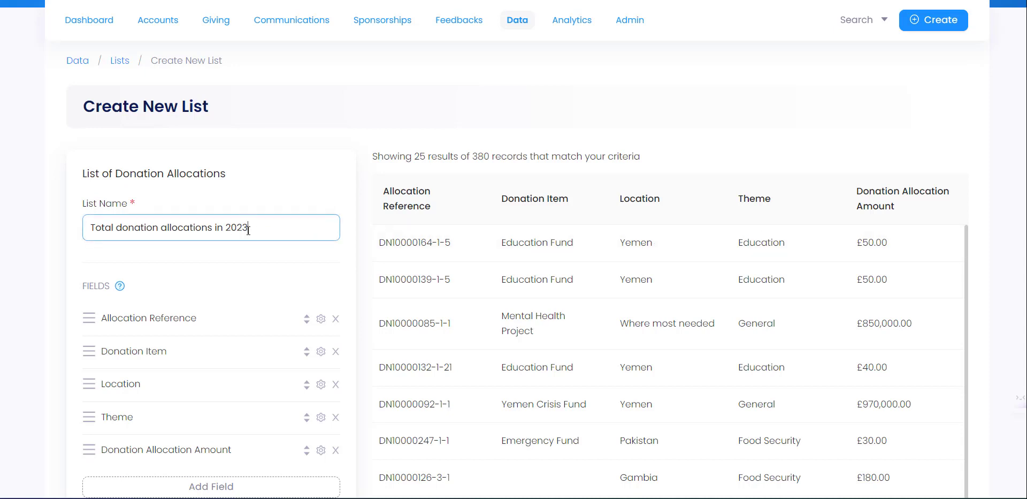
drag(249, 229, 88, 225)
click(271, 232)
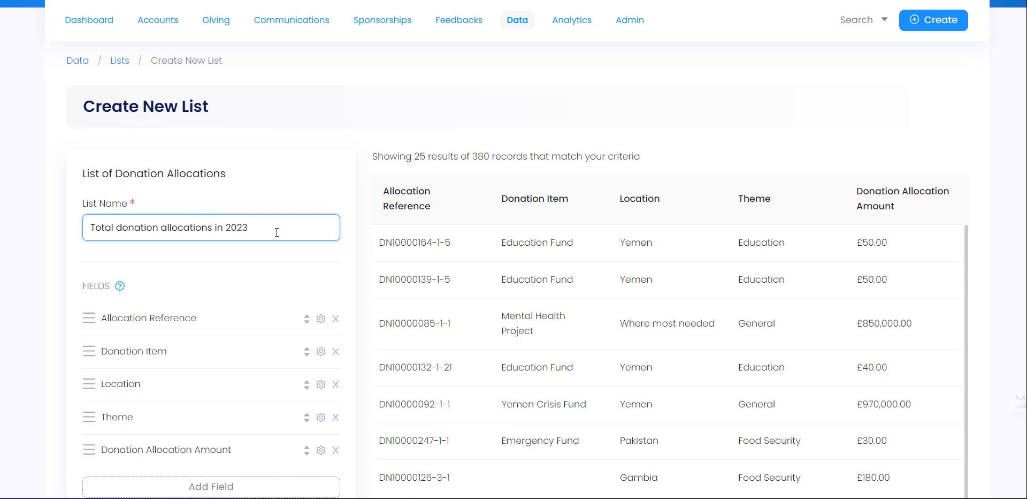
scroll(312, 228, down, 1)
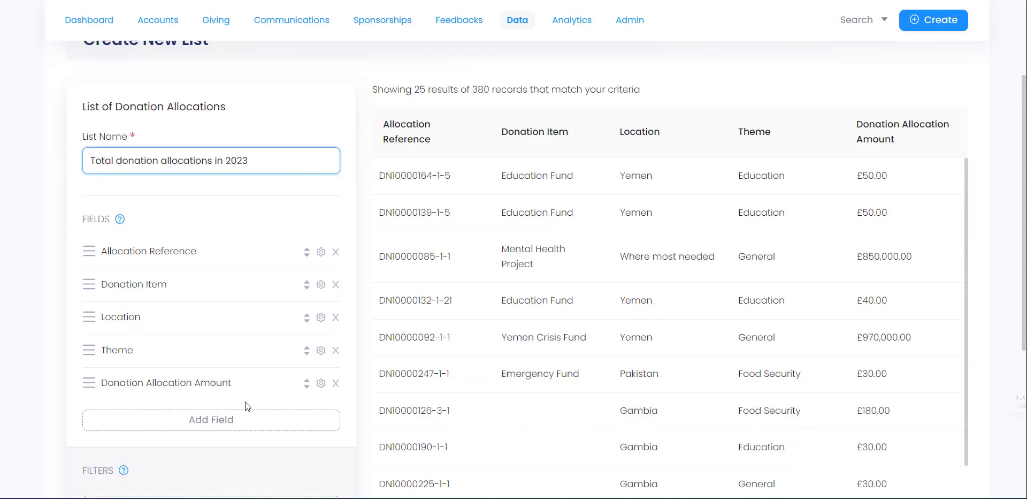
- Add the Donation Date field and the account Display Name field to the list
click(252, 419)
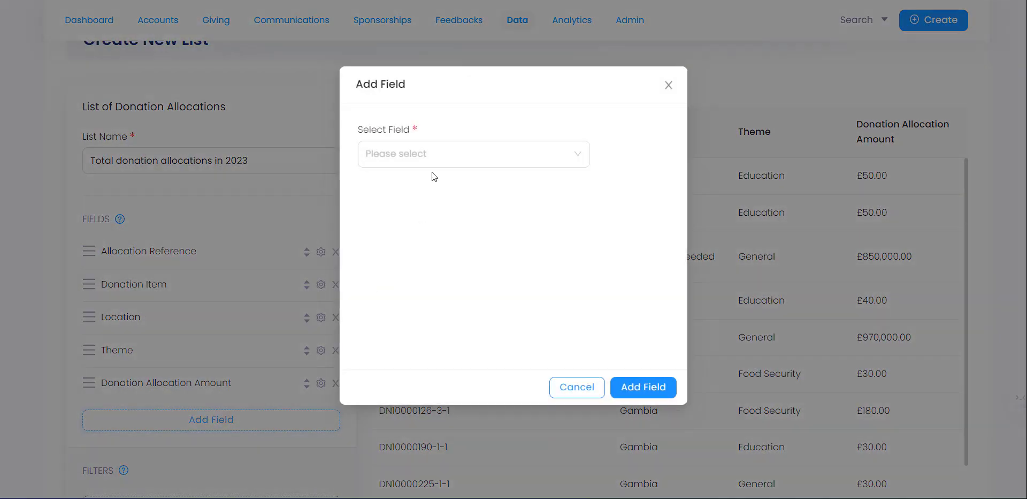
click(437, 167)
click(425, 247)
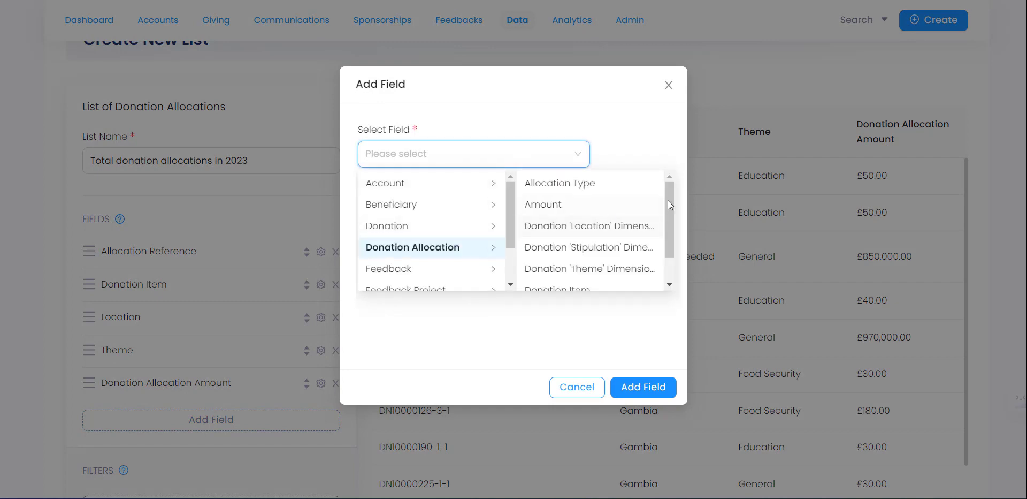
drag(669, 197, 671, 217)
click(404, 231)
click(571, 203)
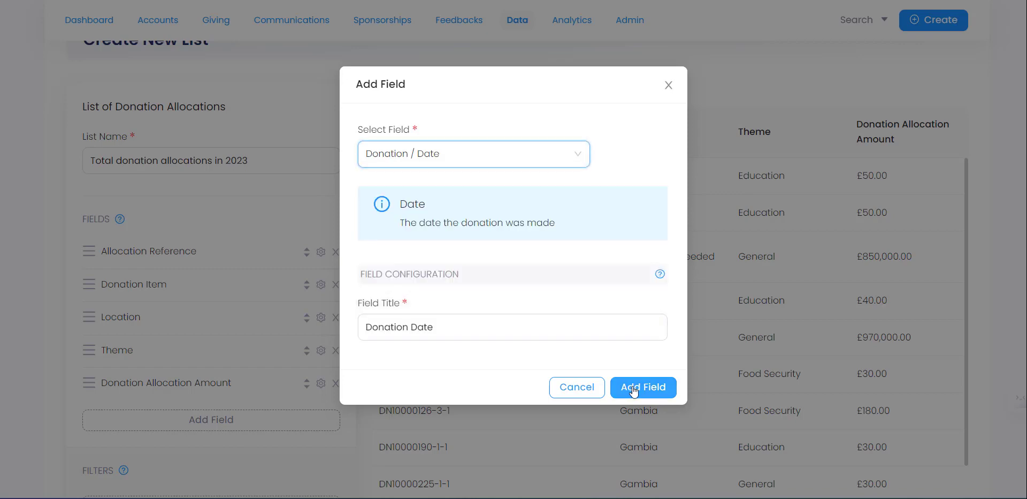
click(626, 386)
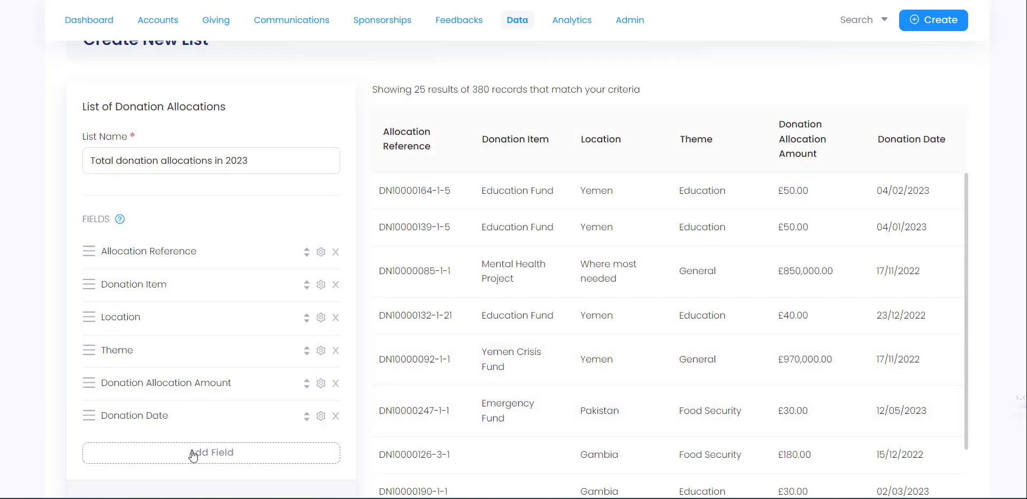
click(192, 452)
click(420, 156)
click(407, 182)
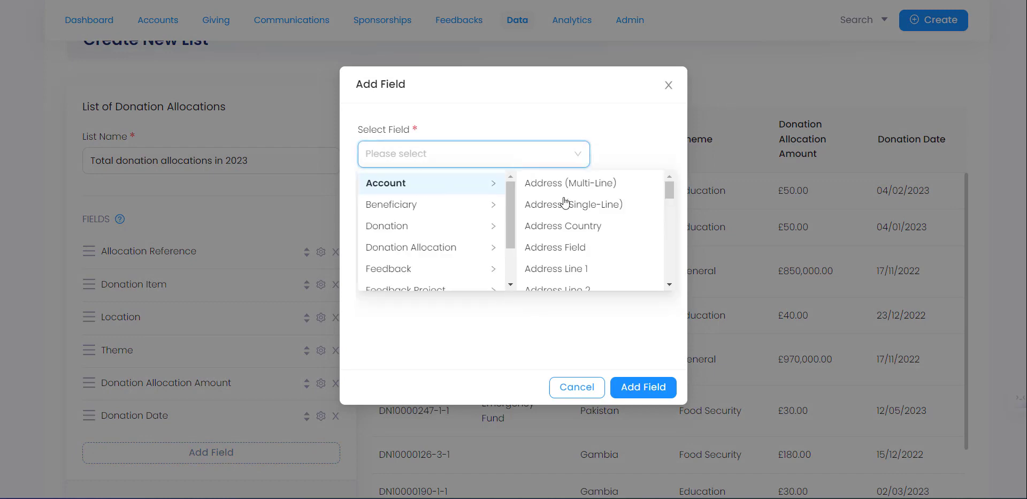
scroll(615, 232, down, 4)
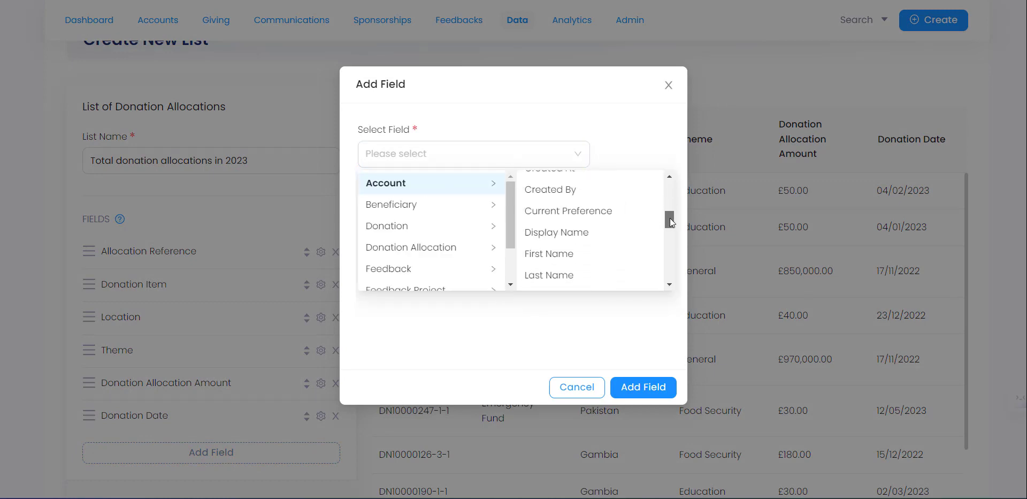
click(616, 232)
click(627, 401)
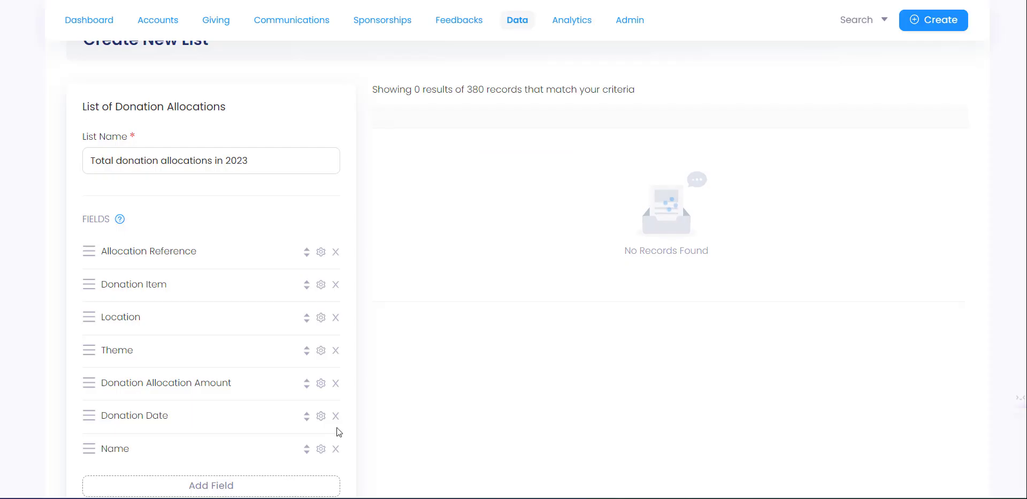
- Add the account's Primary Email Address and Address (Single-Line) fields
click(223, 480)
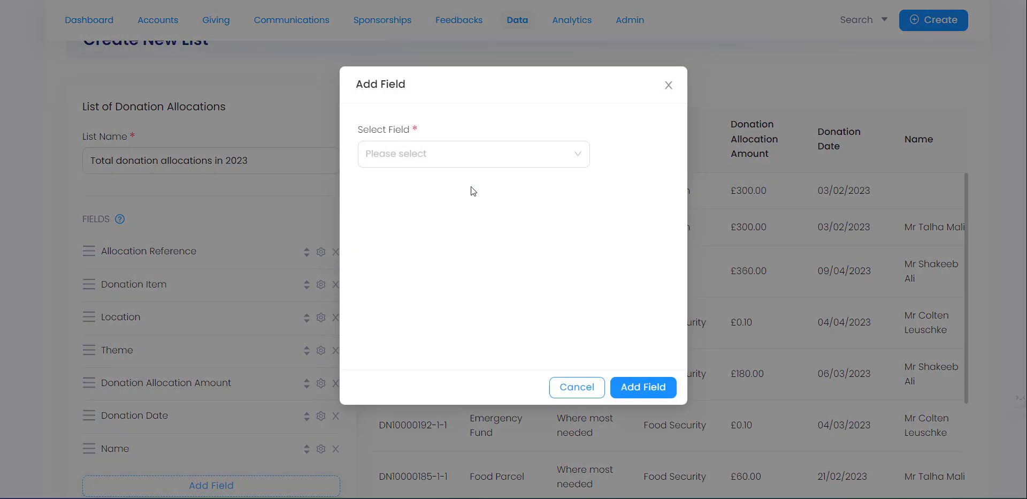
click(484, 160)
click(444, 191)
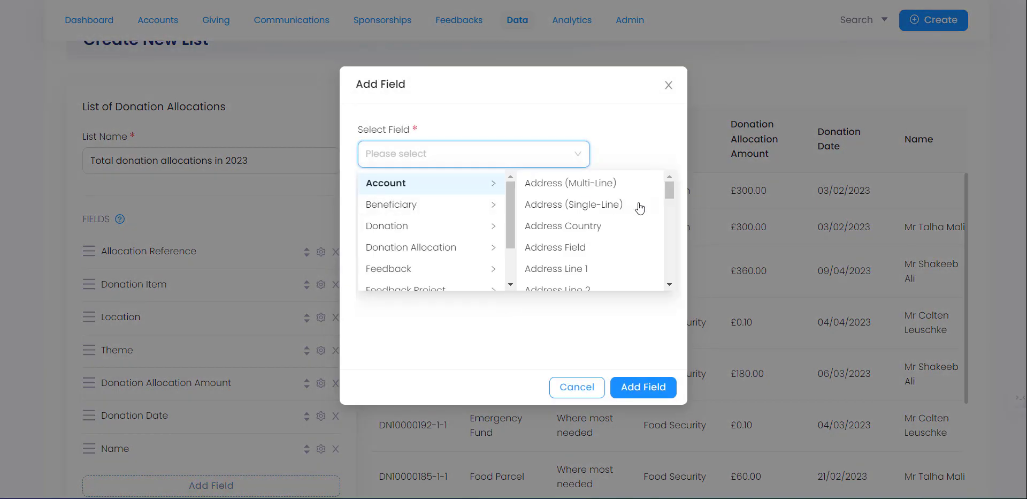
drag(672, 193, 679, 259)
click(637, 231)
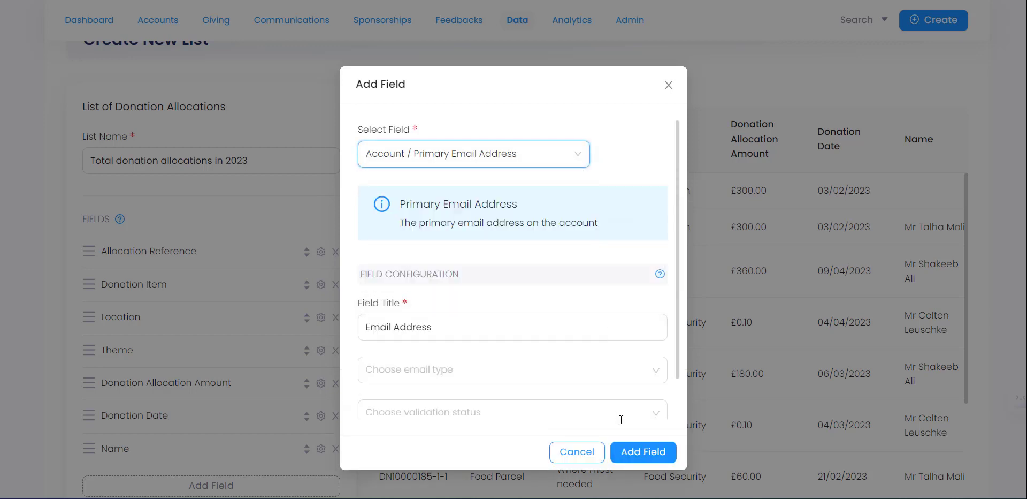
click(629, 451)
scroll(217, 431, down, 3)
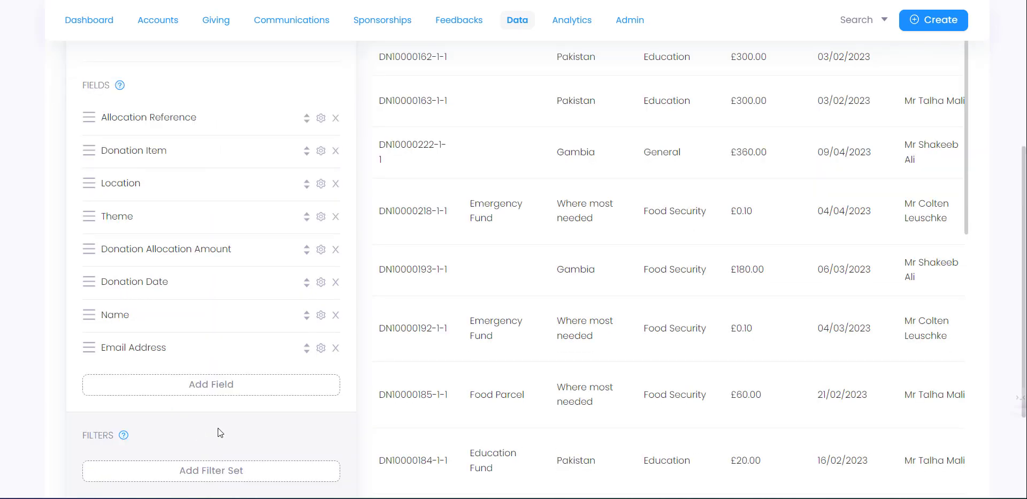
click(227, 393)
click(539, 162)
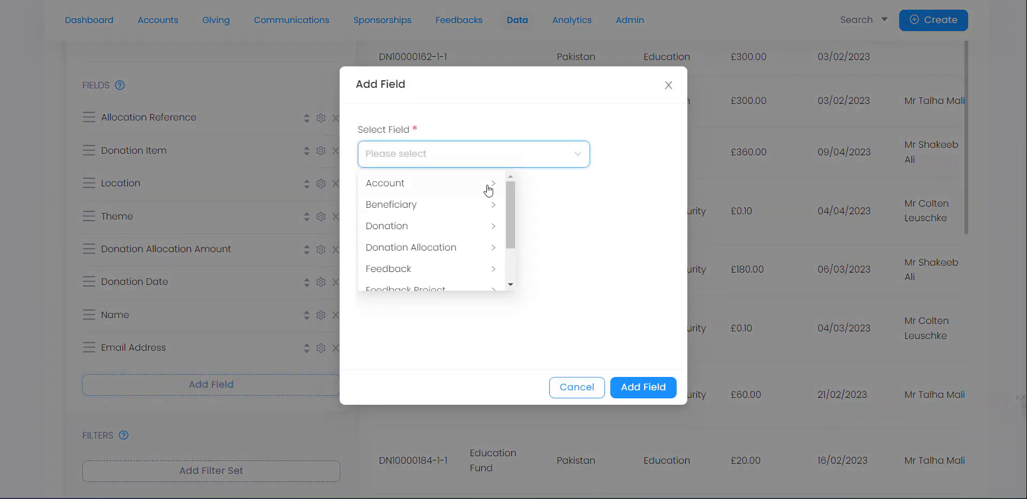
mouse_move(484, 189)
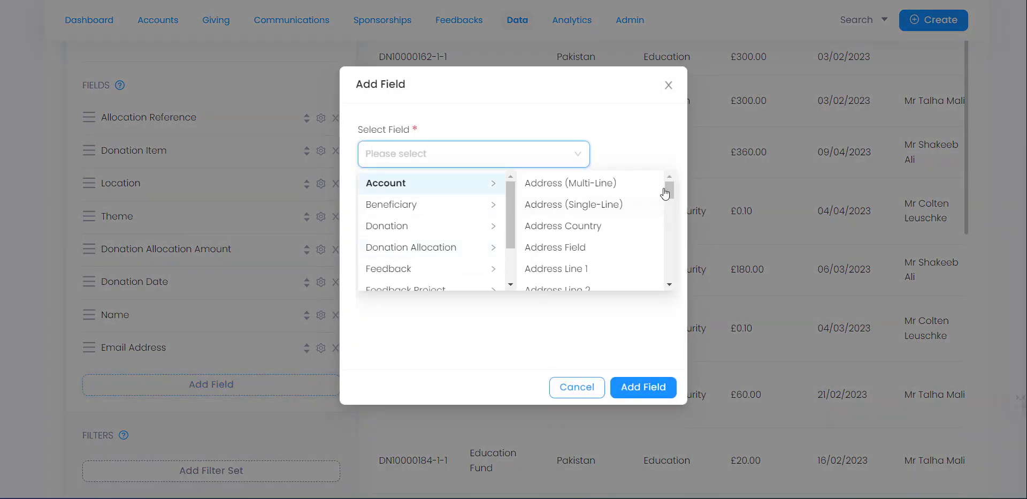
mouse_move(670, 194)
mouse_down()
mouse_move(668, 264)
mouse_move(661, 191)
mouse_up()
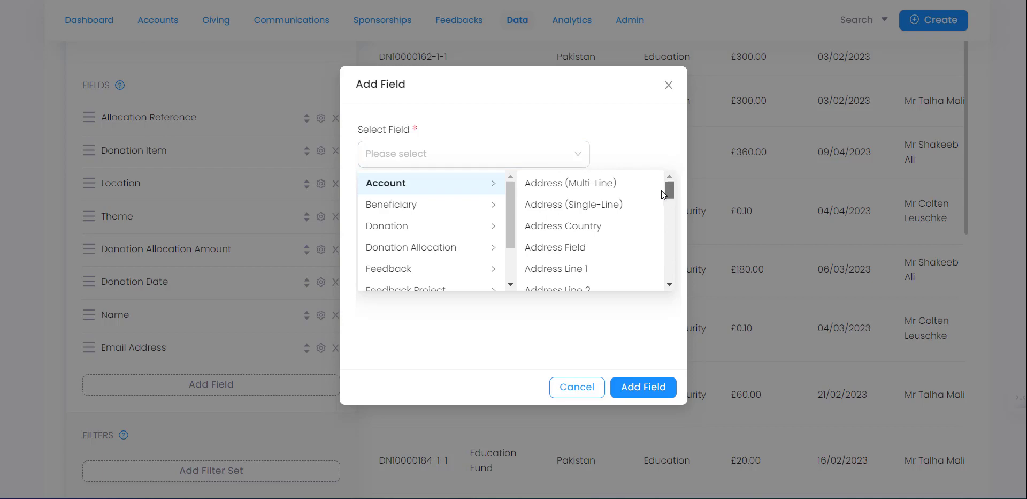
click(623, 209)
click(642, 385)
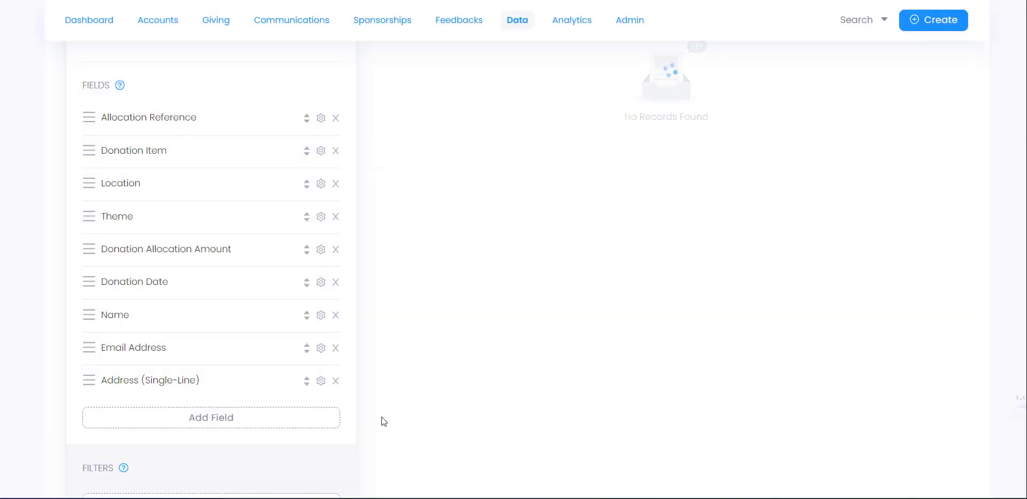
- Add the account's Address Country field and review the updated field list
click(271, 420)
click(454, 164)
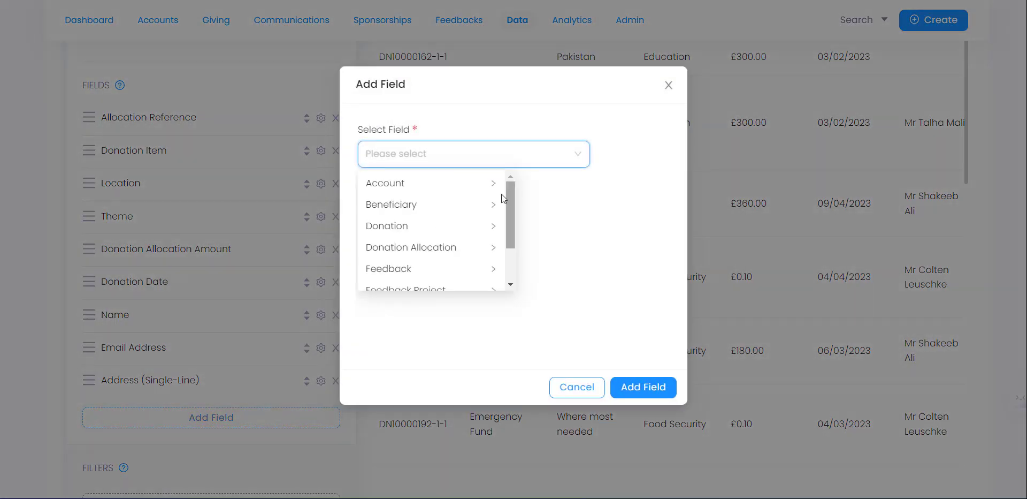
click(498, 189)
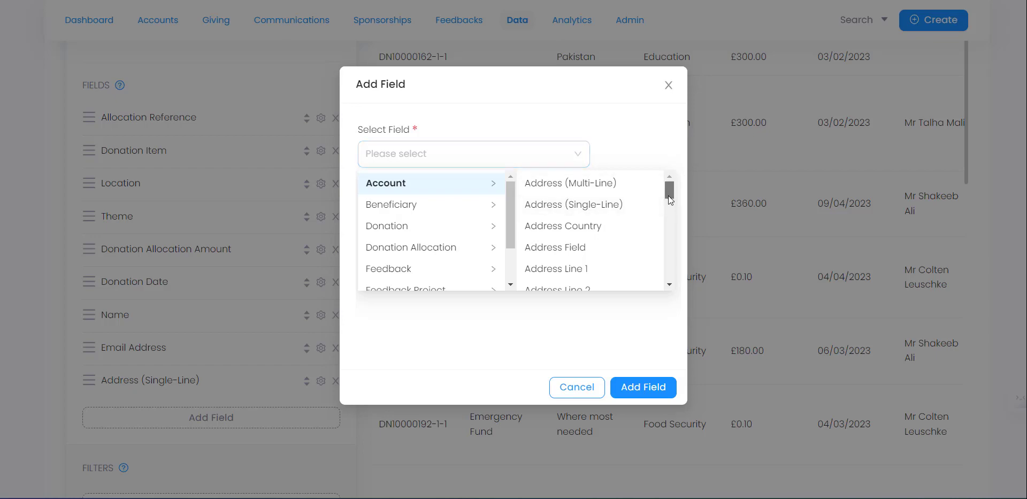
drag(669, 194, 668, 199)
click(559, 206)
click(639, 386)
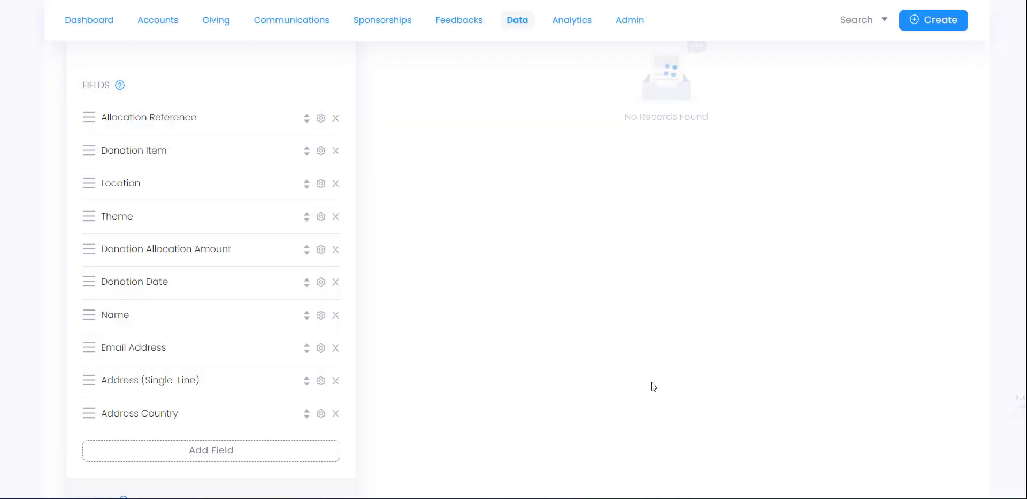
scroll(507, 352, up, 4)
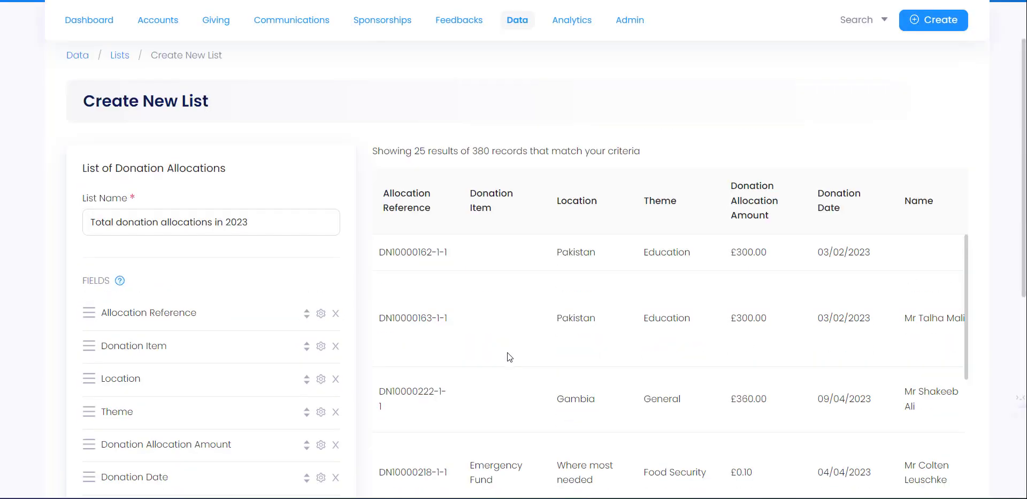
scroll(607, 283, down, 3)
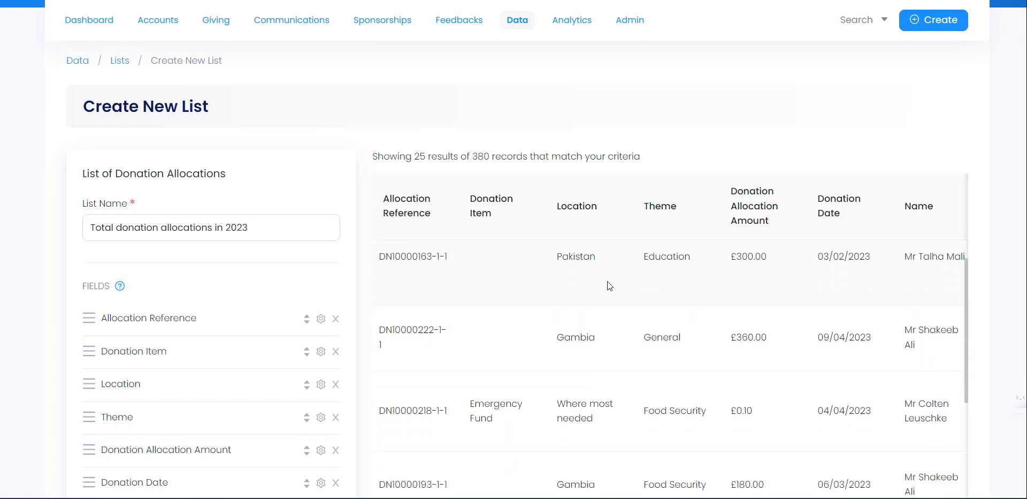
scroll(118, 384, down, 3)
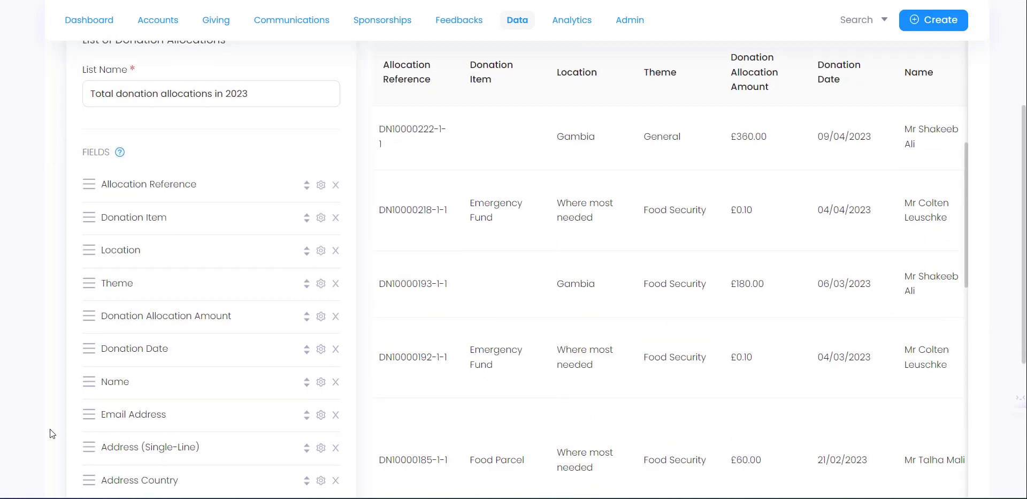
scroll(80, 395, down, 1)
- Place Name, Email Address and Address (Single-Line) after Allocation Reference, and Address Country after Donation Item
drag(106, 236, 88, 140)
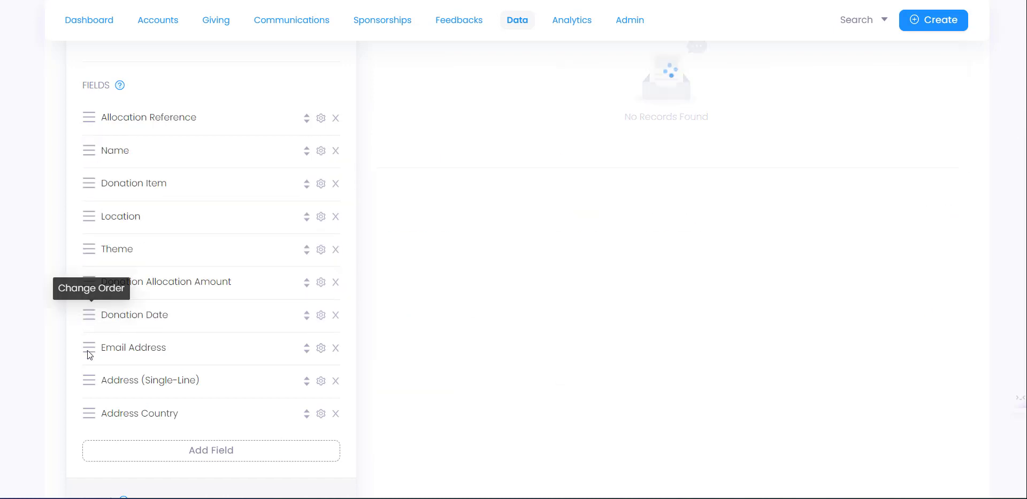
drag(87, 350, 88, 182)
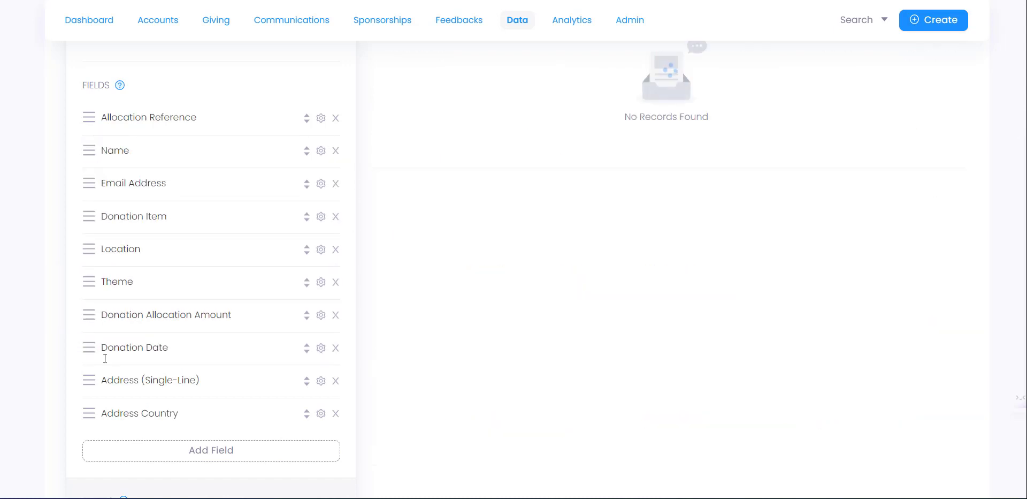
drag(89, 379, 91, 214)
drag(92, 412, 91, 271)
drag(89, 416, 89, 281)
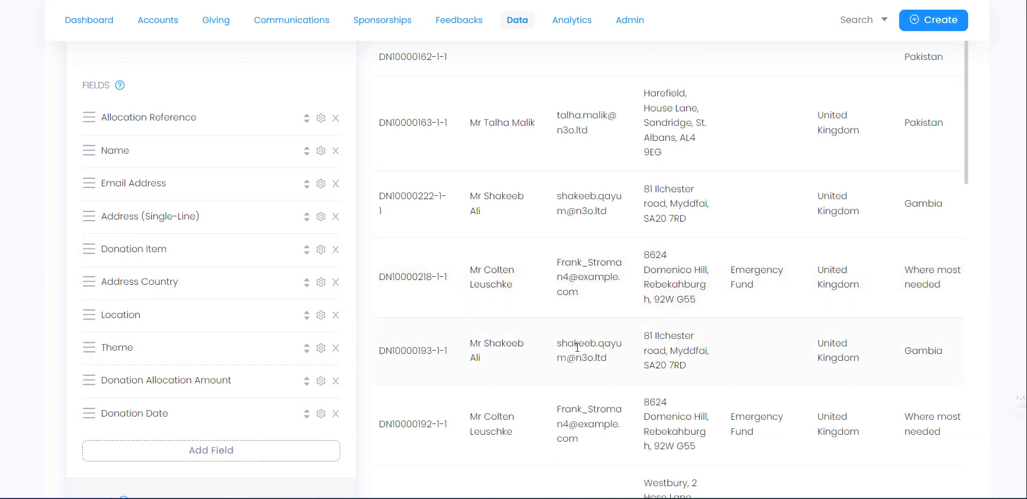
- Scroll through the records preview to check the reordered columns
scroll(577, 347, up, 3)
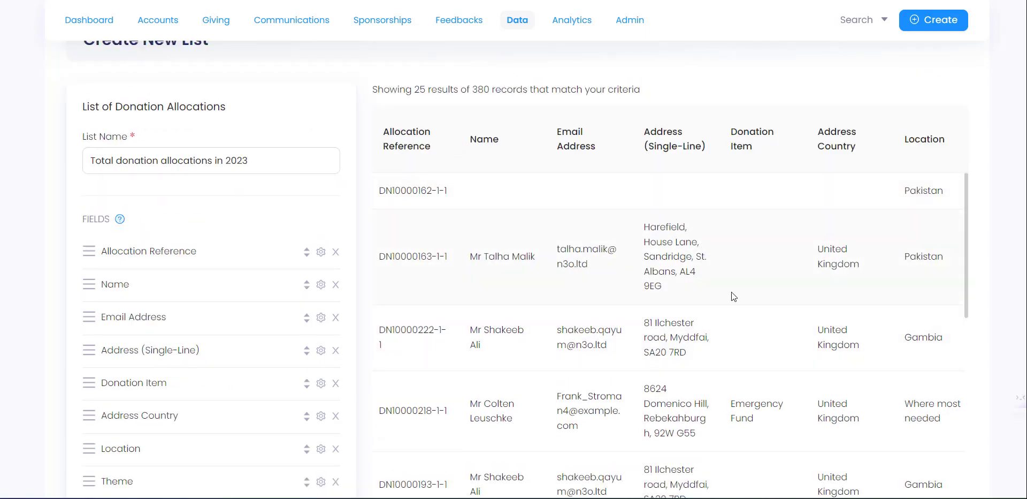
scroll(732, 294, down, 10)
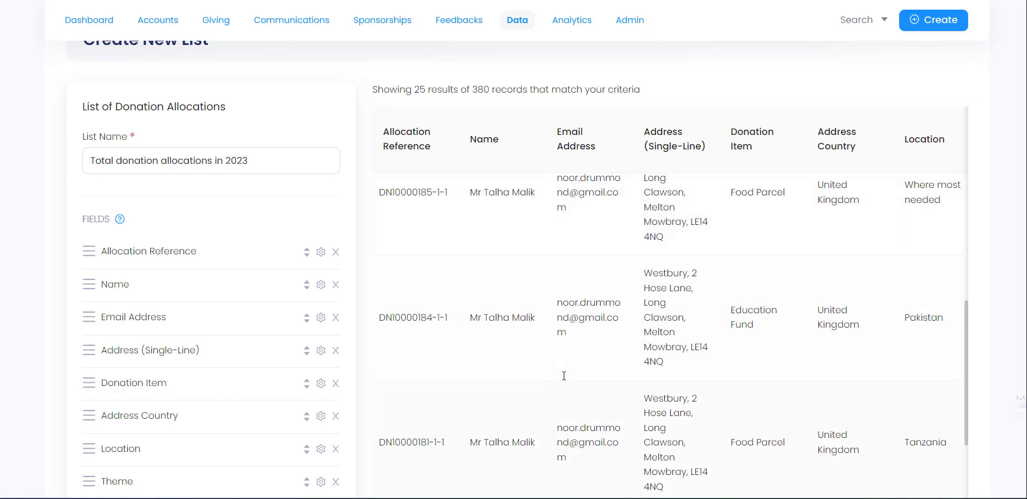
scroll(564, 375, down, 10)
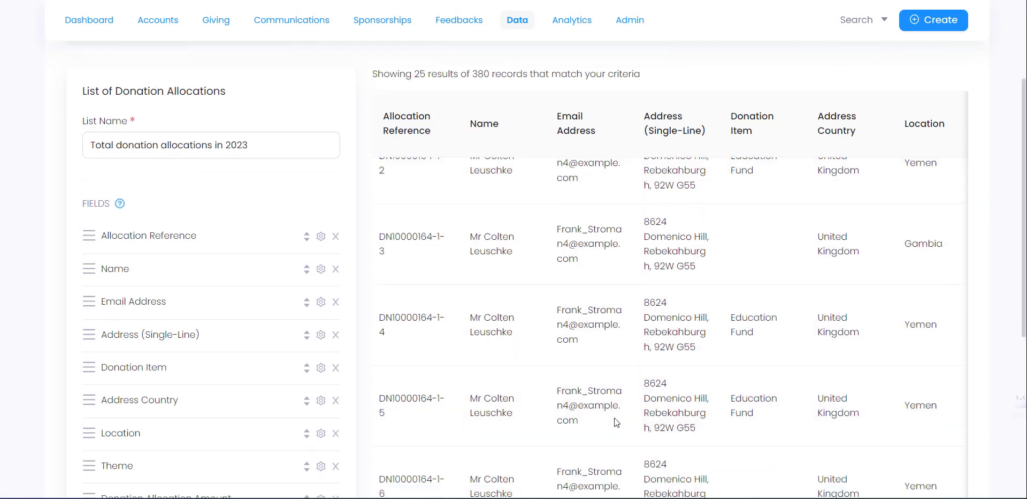
scroll(614, 422, down, 5)
drag(592, 382, 801, 378)
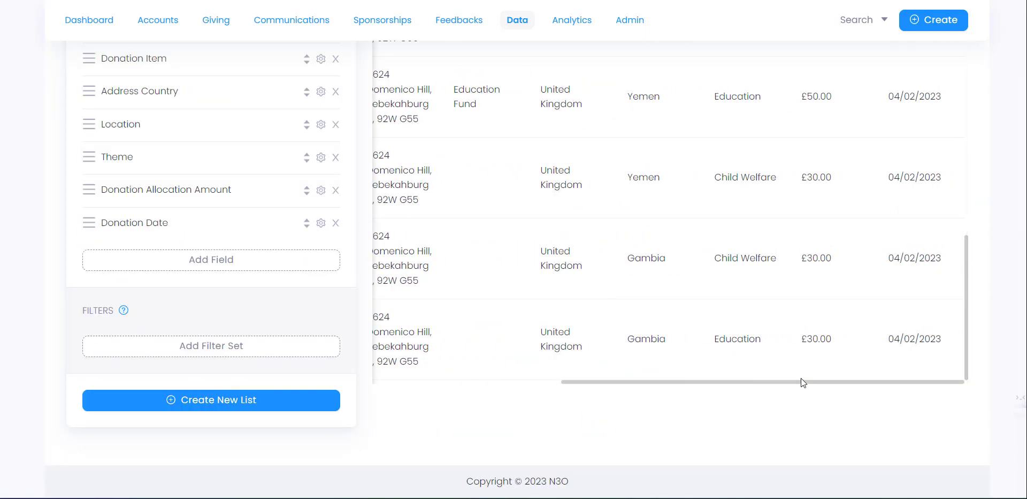
scroll(717, 246, up, 8)
scroll(733, 213, up, 10)
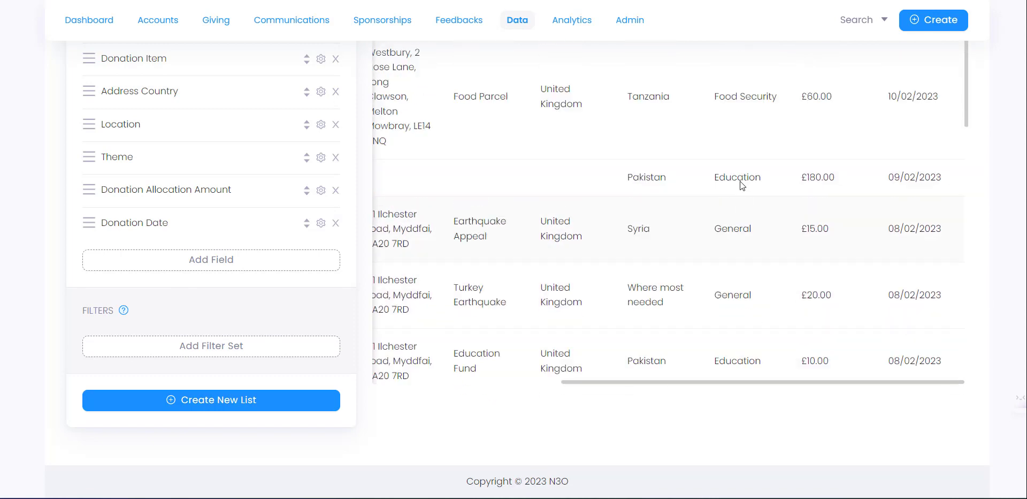
scroll(741, 184, up, 10)
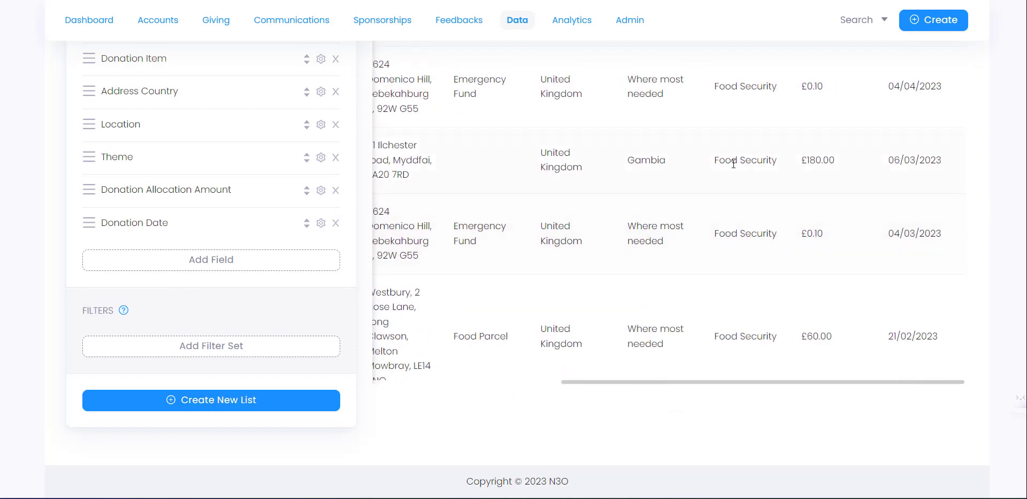
scroll(725, 140, up, 4)
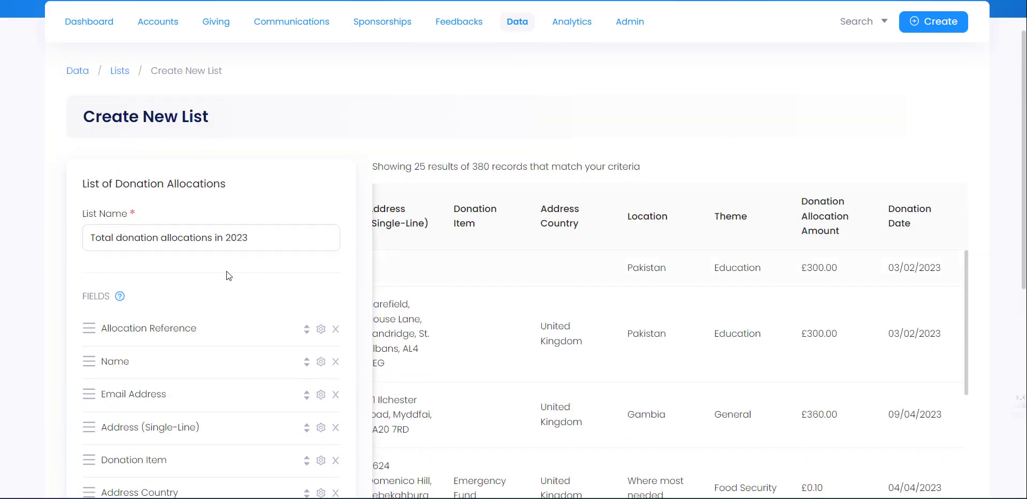
scroll(161, 236, down, 6)
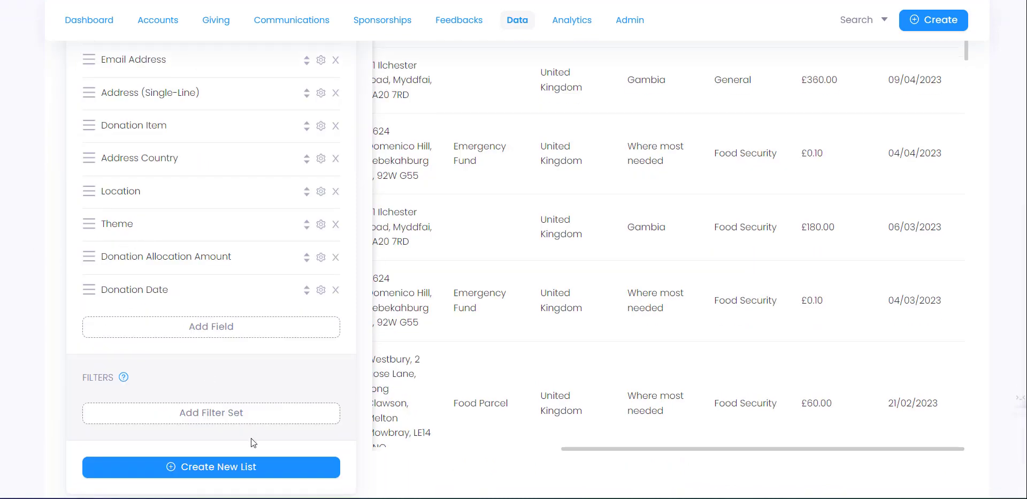
- Start a new filter set with a Donation Date filter using a past range
click(220, 422)
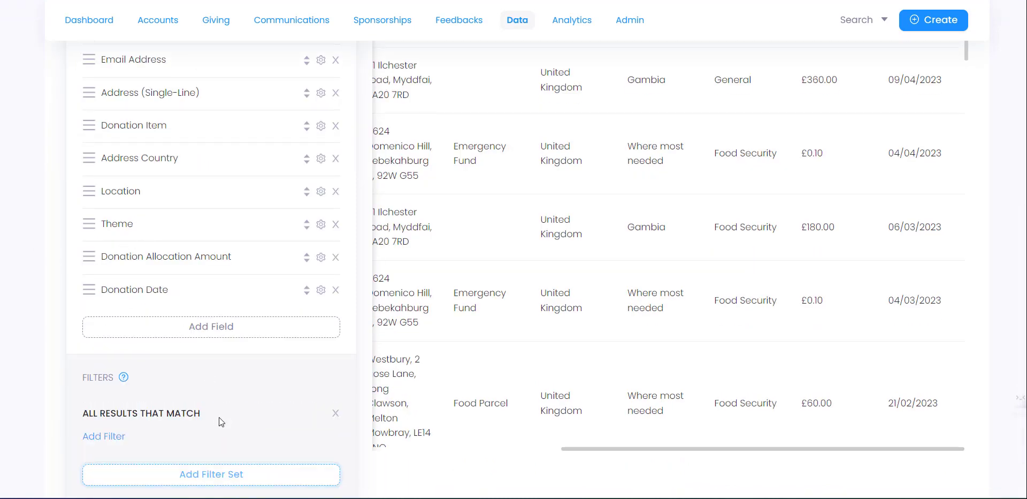
click(103, 437)
click(390, 155)
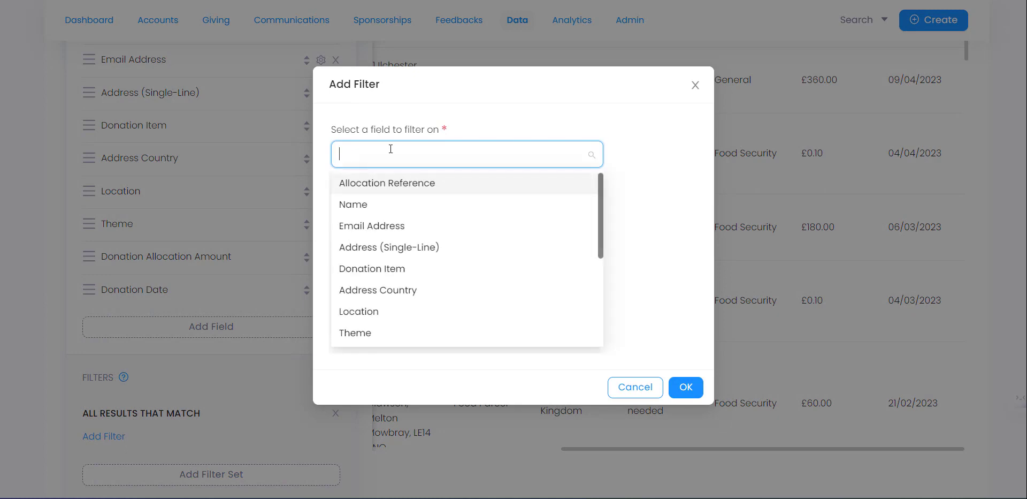
drag(603, 202, 600, 305)
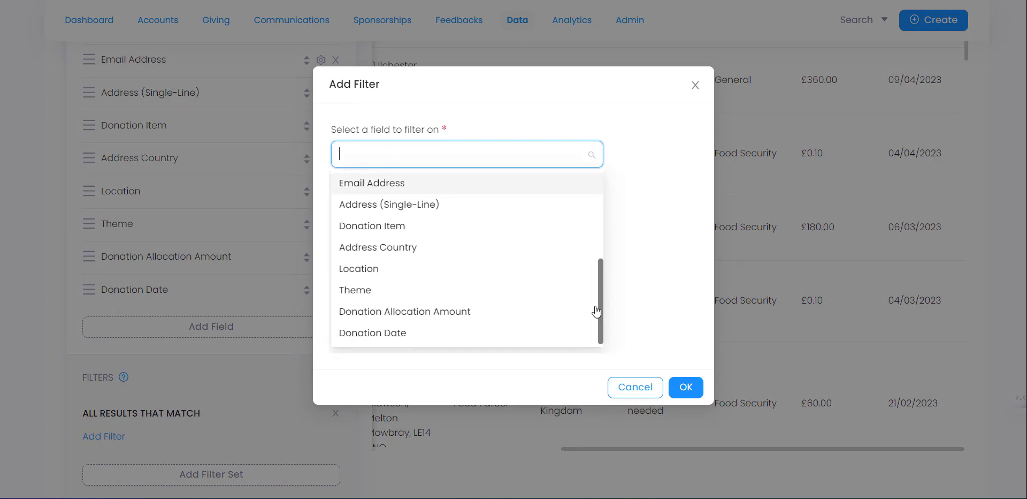
click(432, 339)
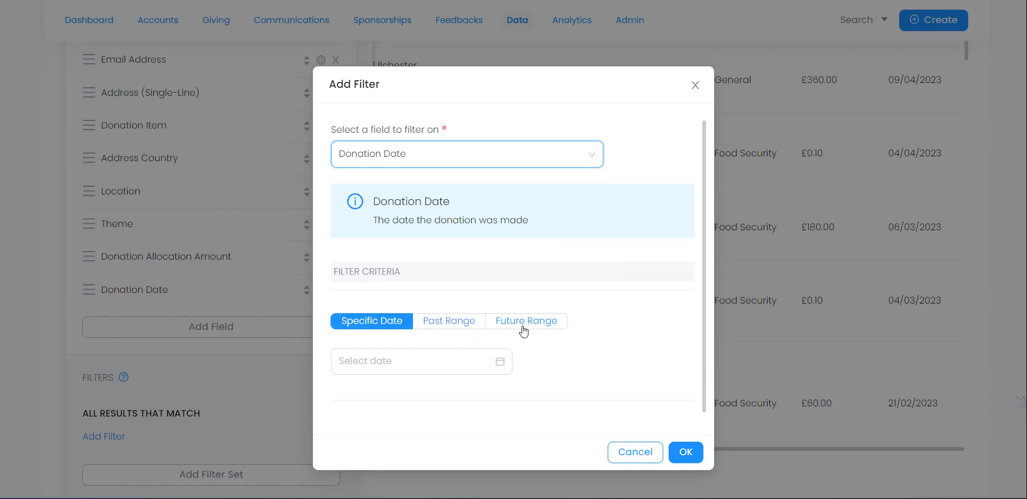
click(451, 322)
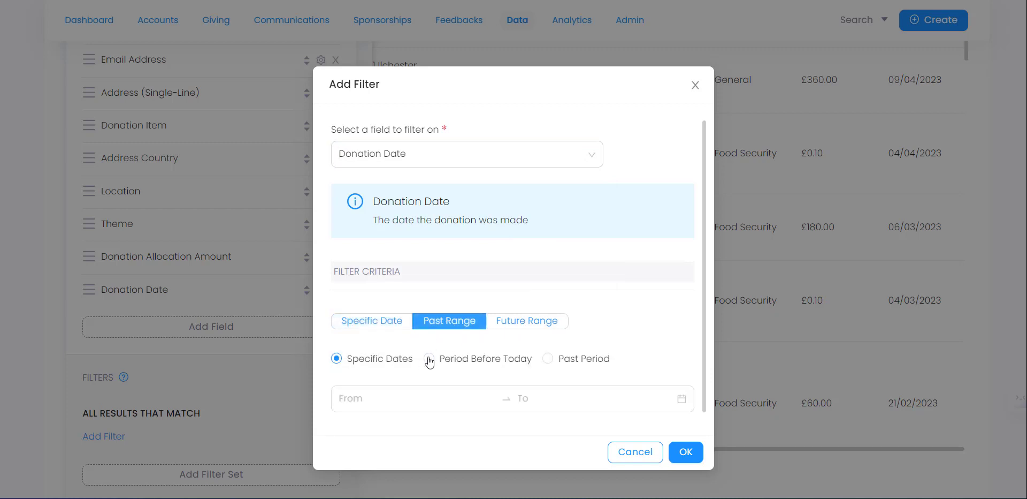
- Set the Donation Date range to 01/01/2023 through 19/06/2023 and apply it
click(374, 401)
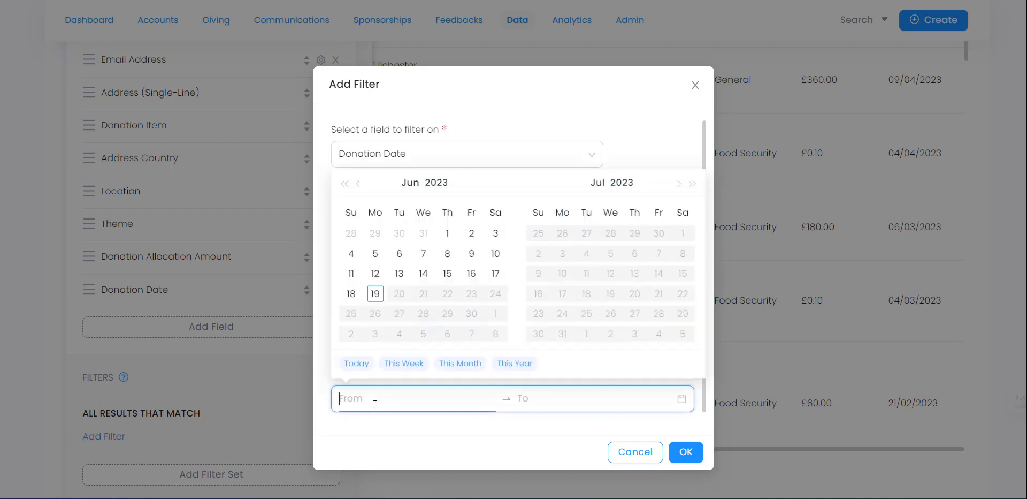
click(573, 104)
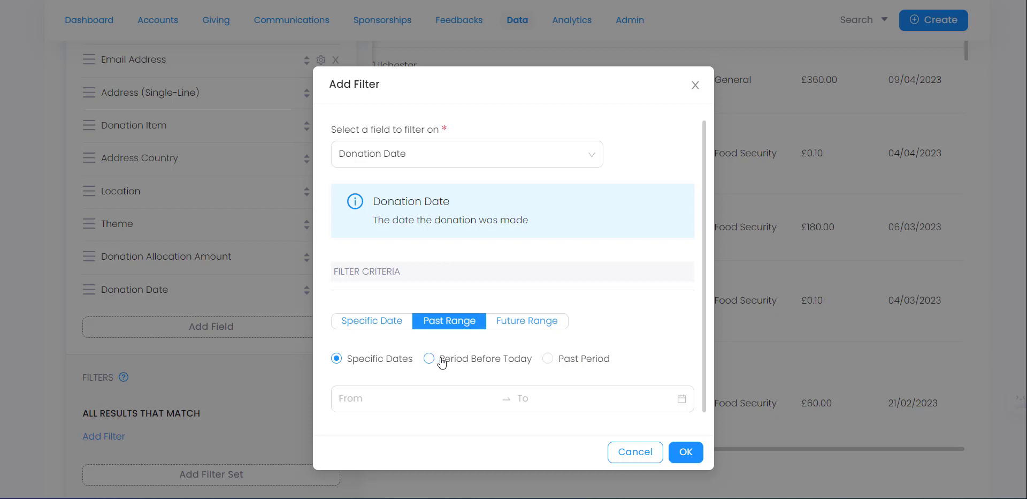
click(398, 396)
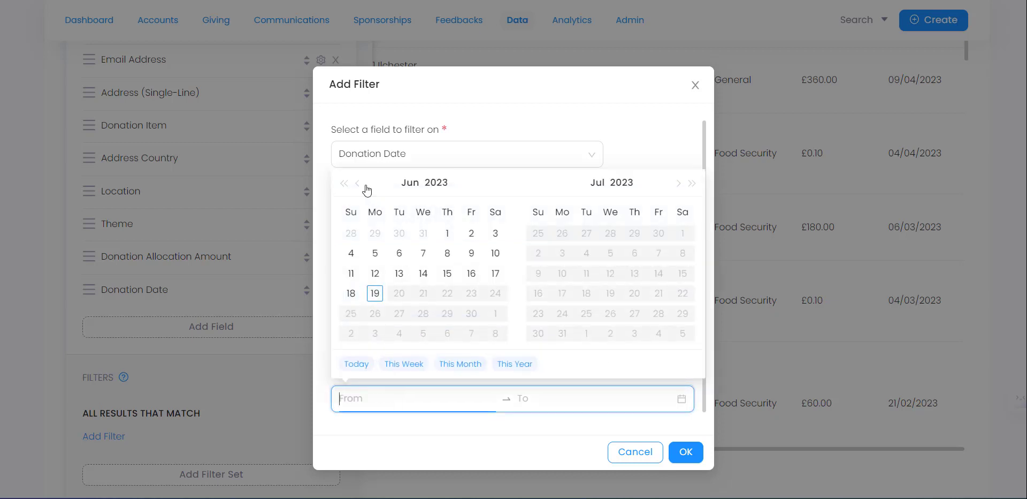
click(359, 184)
click(358, 184)
click(358, 184)
click(358, 184)
click(358, 184)
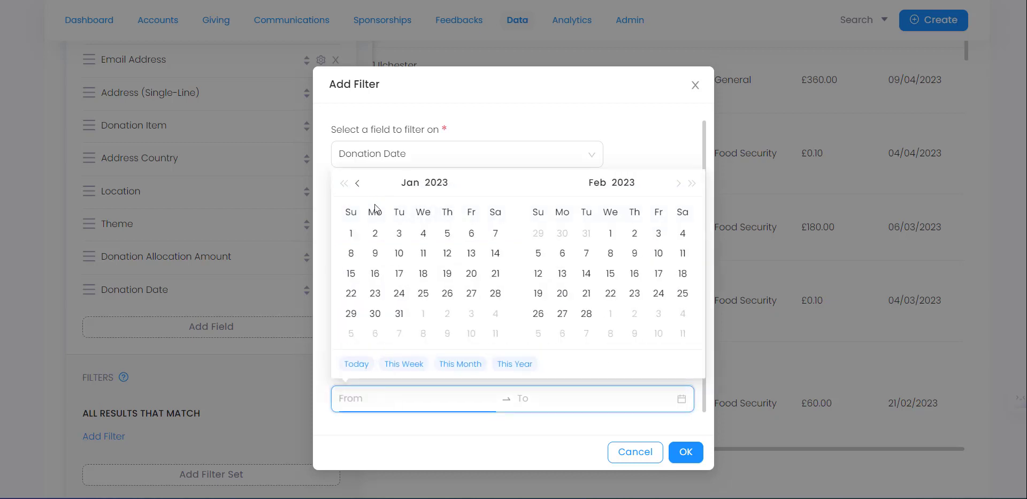
click(351, 236)
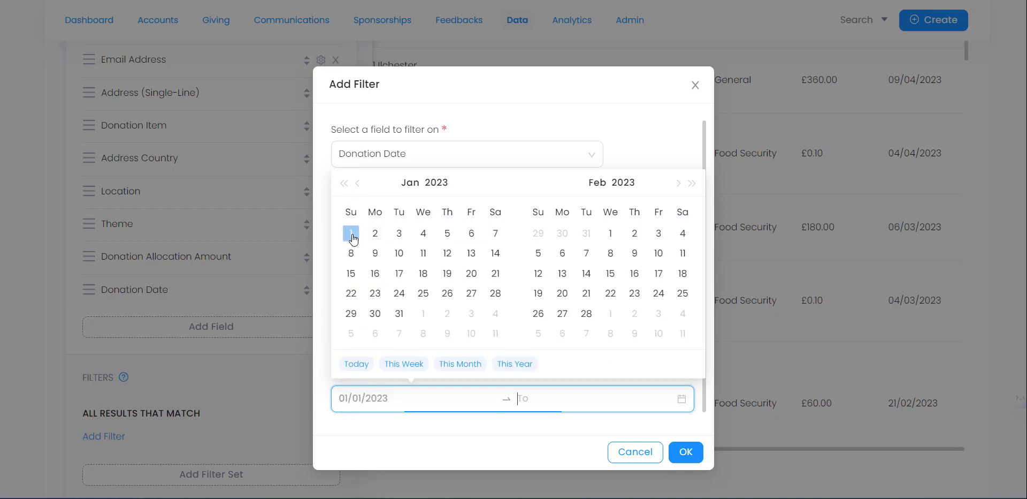
click(678, 183)
click(679, 184)
click(679, 183)
click(679, 184)
click(679, 184)
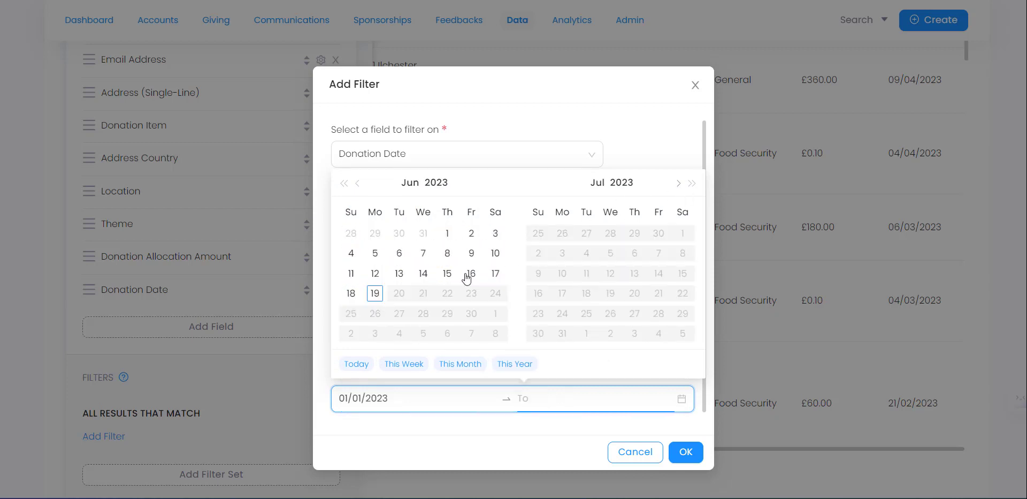
click(375, 293)
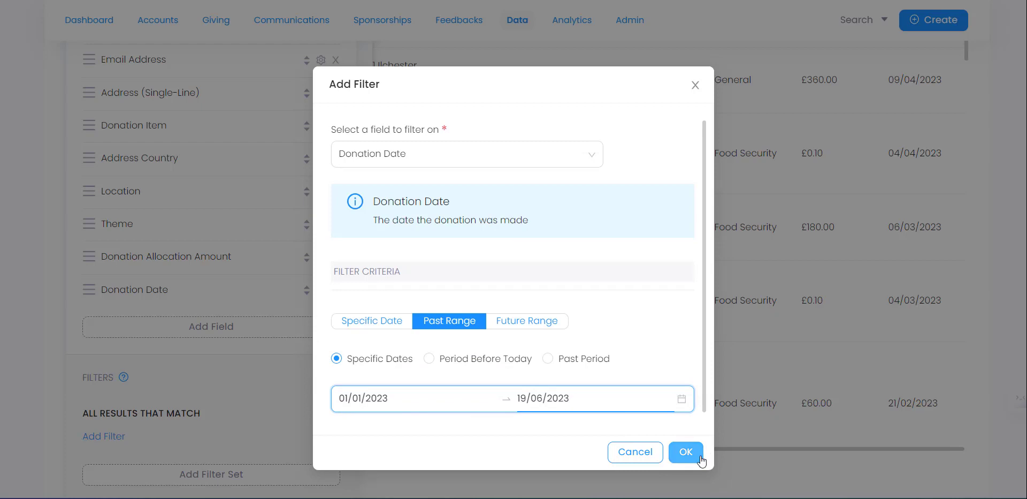
click(686, 451)
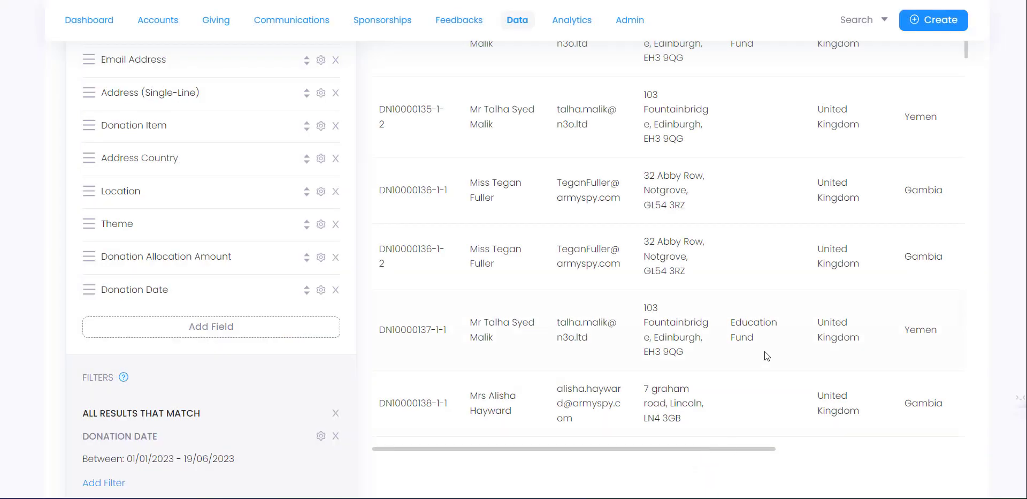
scroll(765, 356, up, 5)
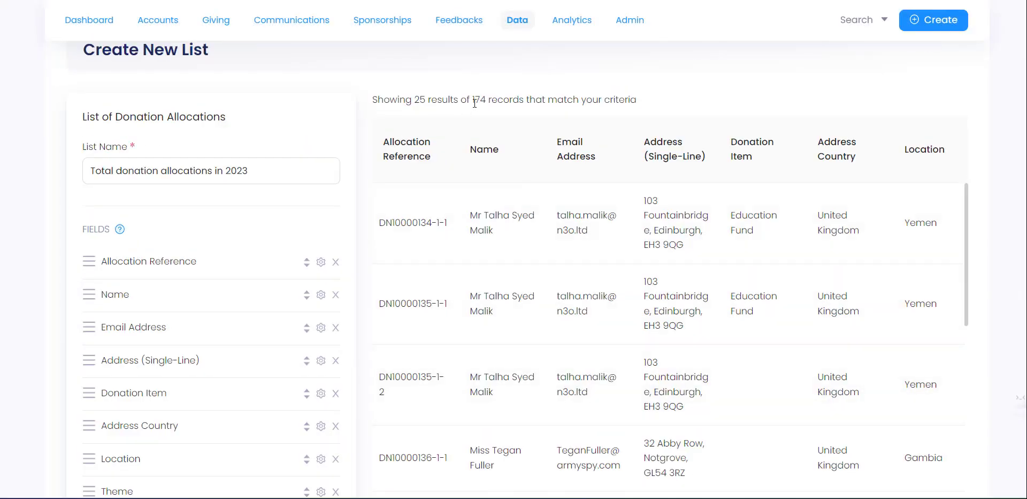
scroll(538, 431, down, 20)
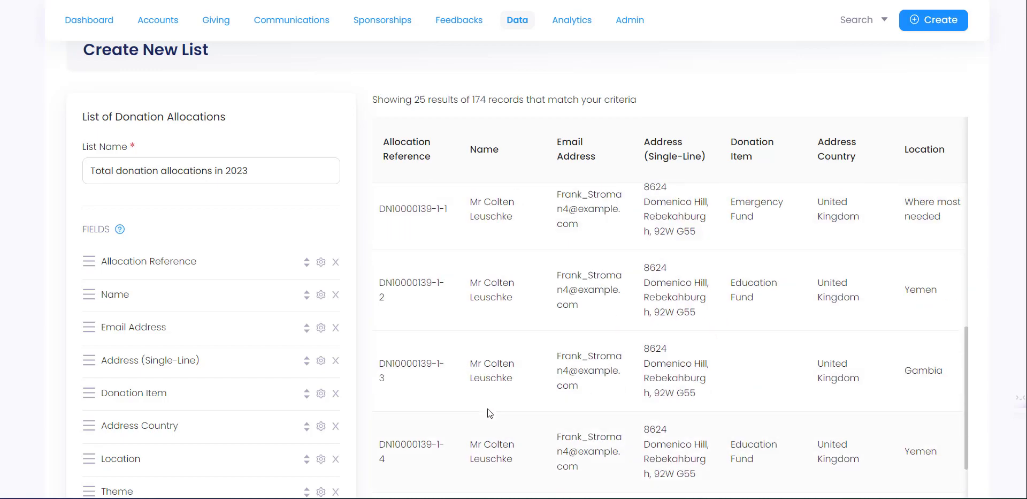
scroll(293, 343, down, 4)
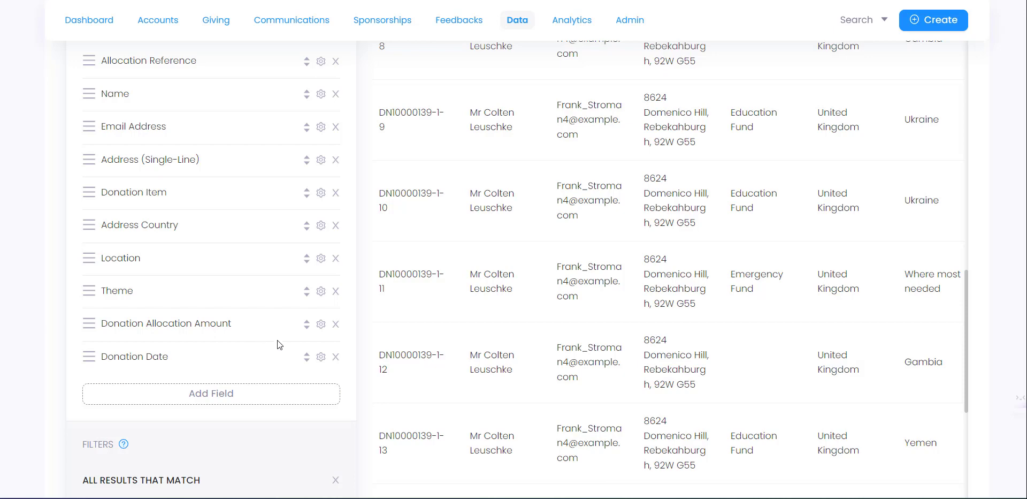
- Add Donation > Payment Transaction Details 1 as a new list column
click(190, 396)
click(449, 157)
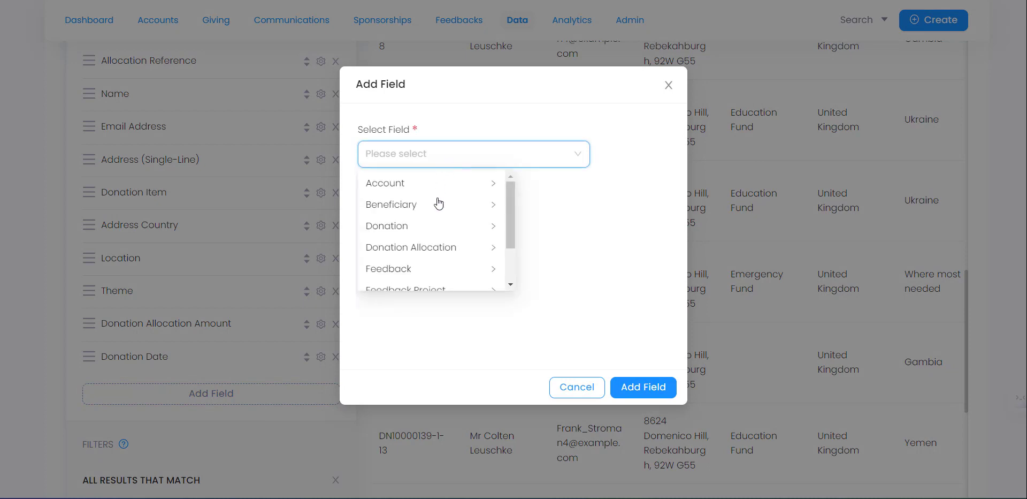
mouse_move(512, 215)
mouse_down()
mouse_move(509, 264)
mouse_move(509, 220)
mouse_up()
click(428, 213)
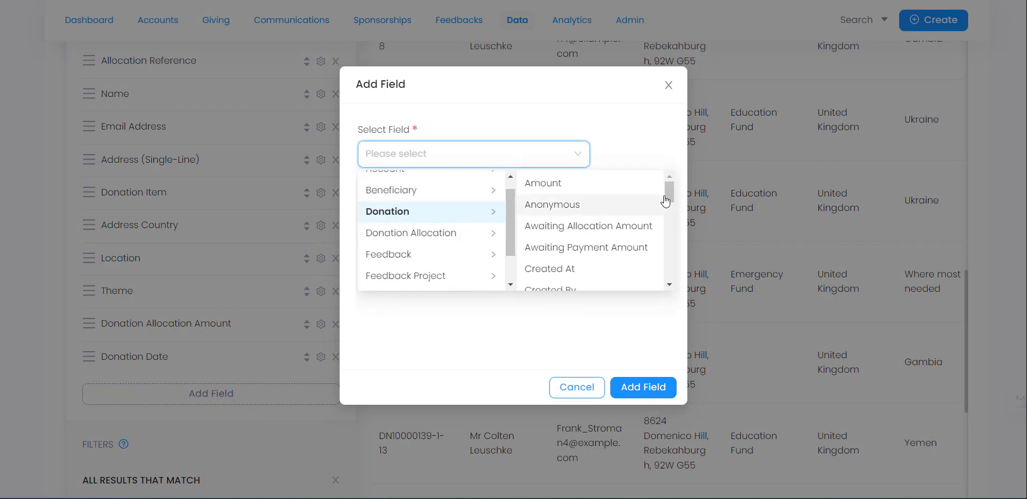
drag(669, 187, 674, 243)
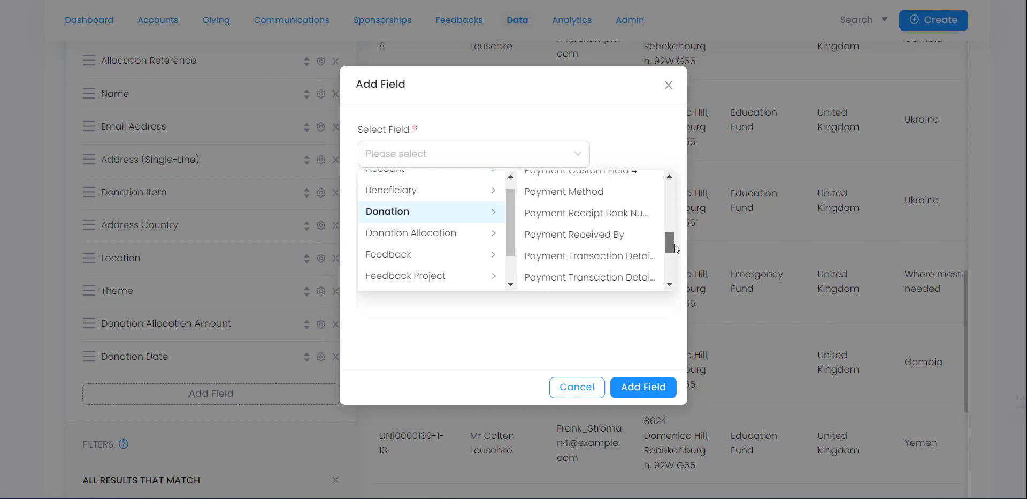
click(638, 257)
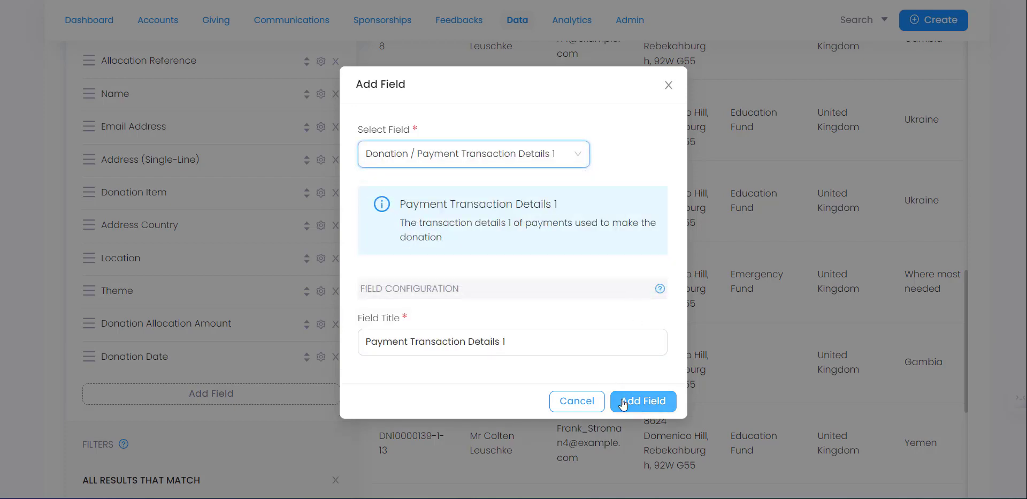
click(643, 401)
- Scroll the preview to check each donation's payment reference in the new column
scroll(837, 395, down, 15)
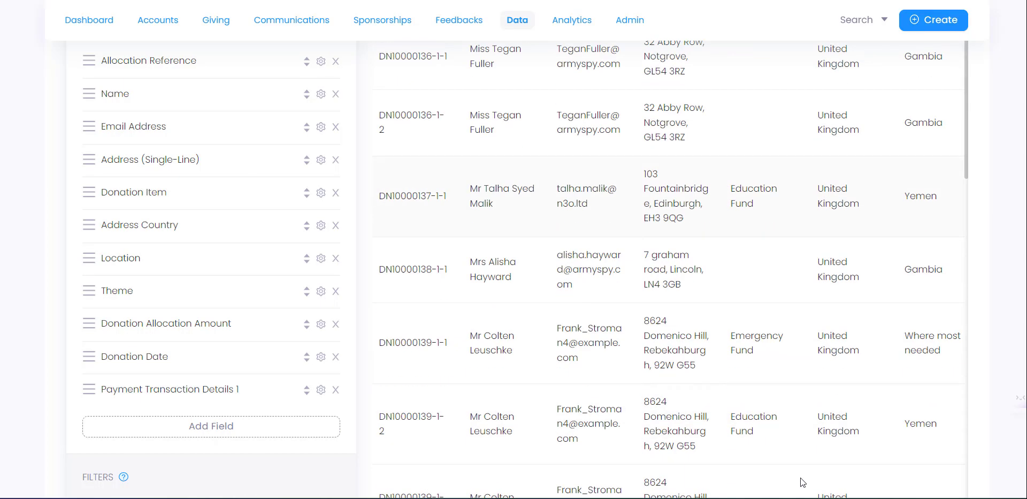
scroll(779, 432, down, 1)
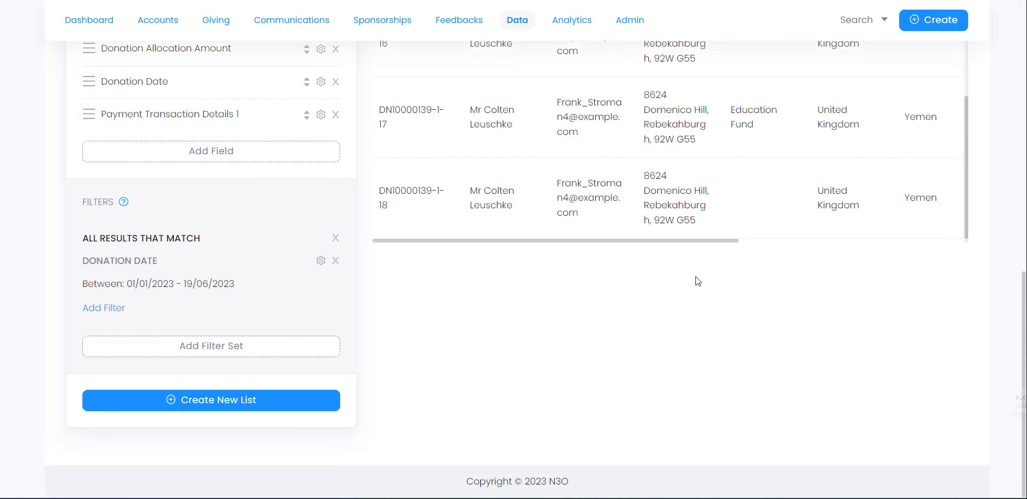
drag(638, 239, 938, 250)
scroll(884, 195, up, 5)
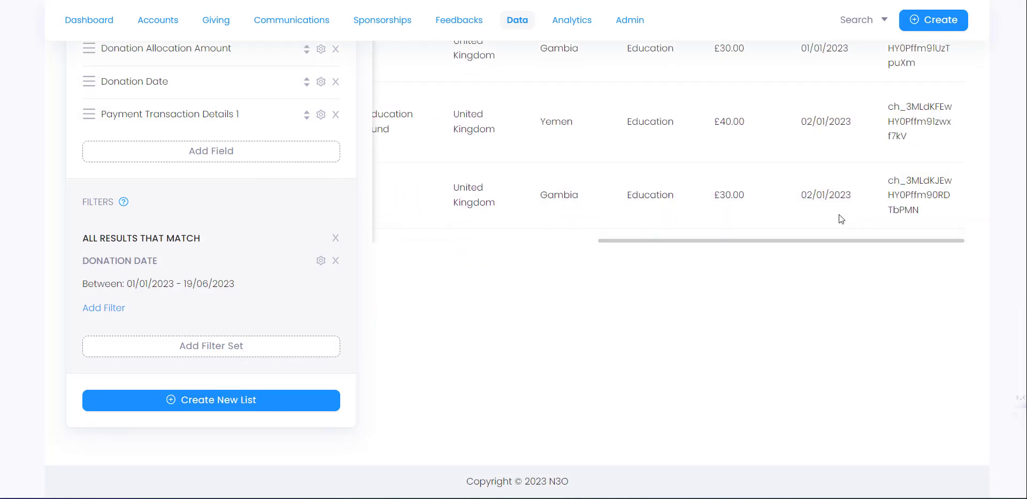
scroll(903, 178, up, 10)
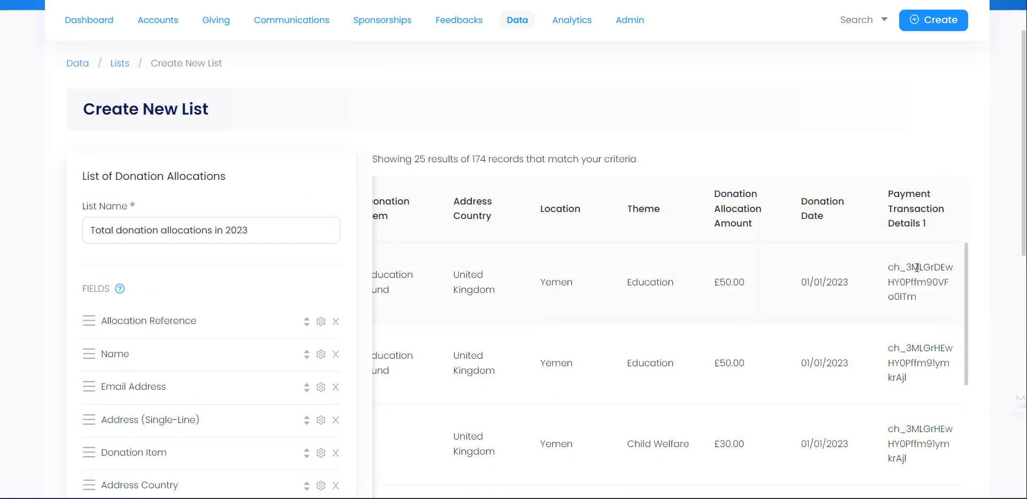
scroll(919, 277, down, 10)
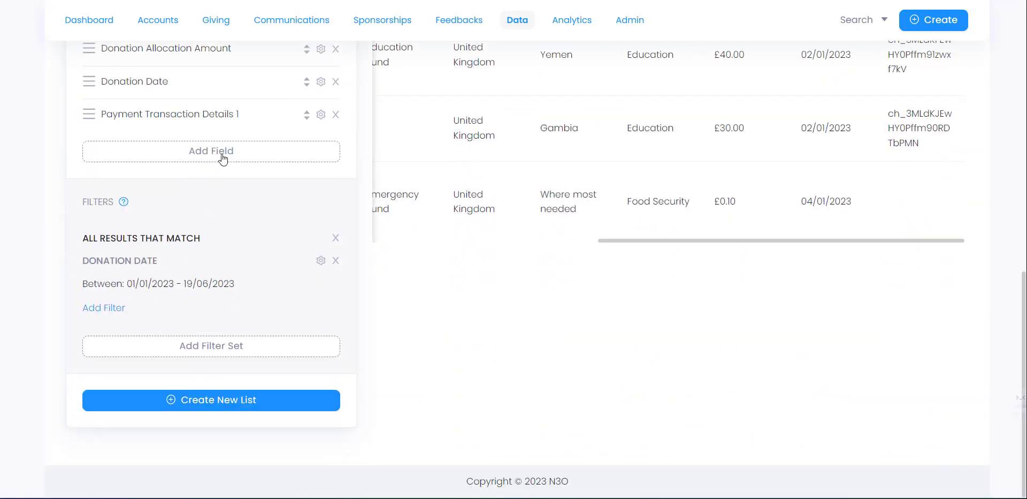
click(223, 159)
- Add the Donation > Status field as a new list column
click(425, 162)
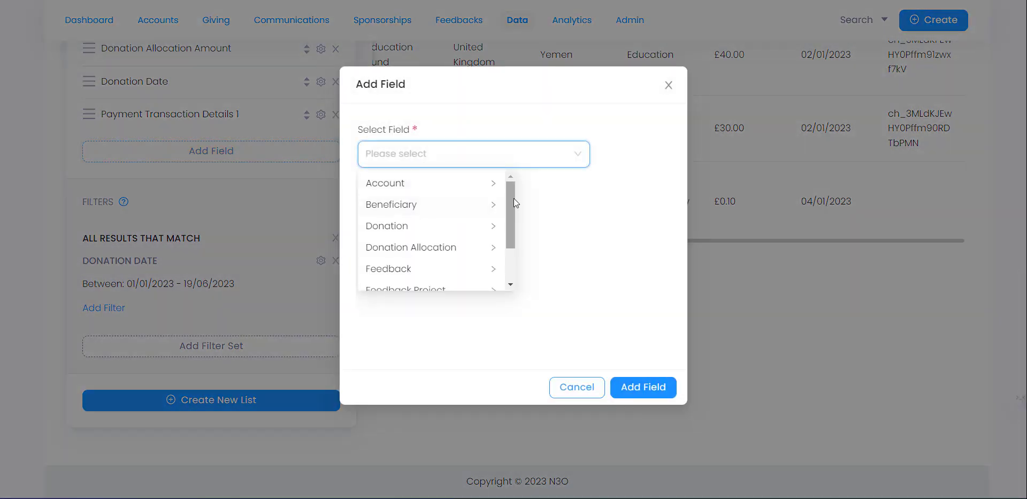
drag(514, 202, 513, 237)
scroll(431, 232, up, 2)
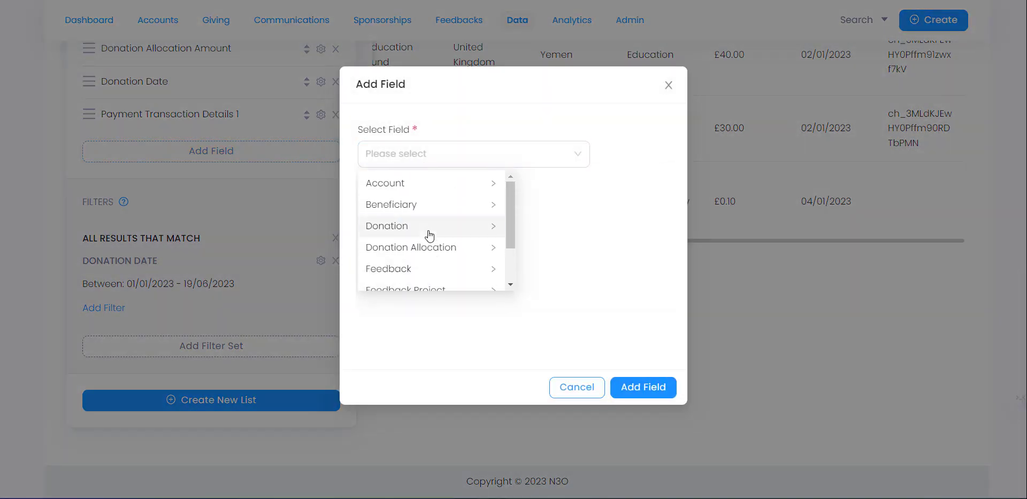
click(430, 235)
click(428, 248)
drag(671, 200, 667, 254)
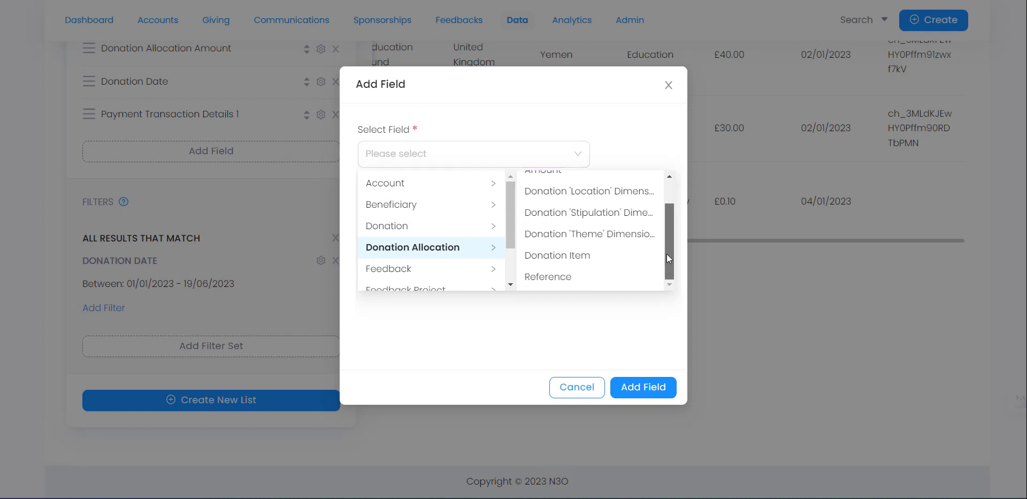
click(370, 227)
drag(668, 191, 672, 276)
click(595, 256)
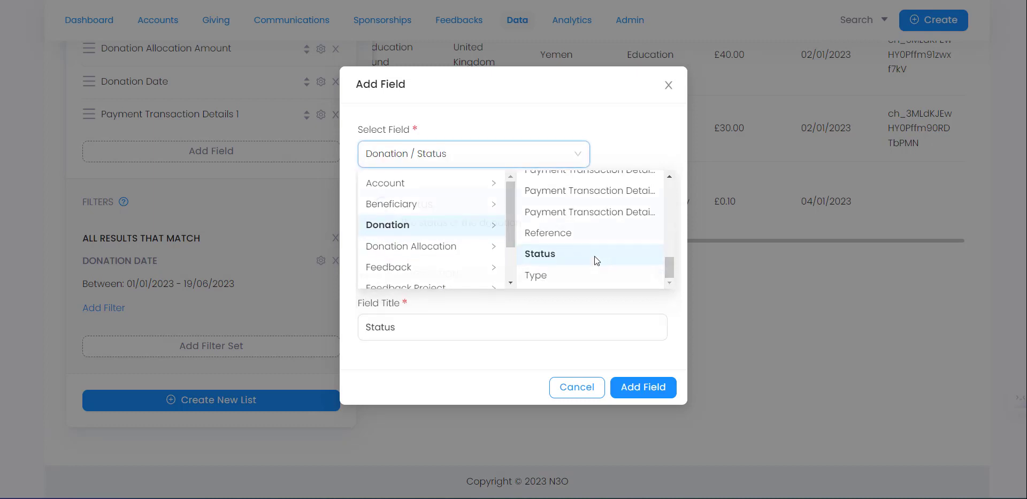
click(634, 386)
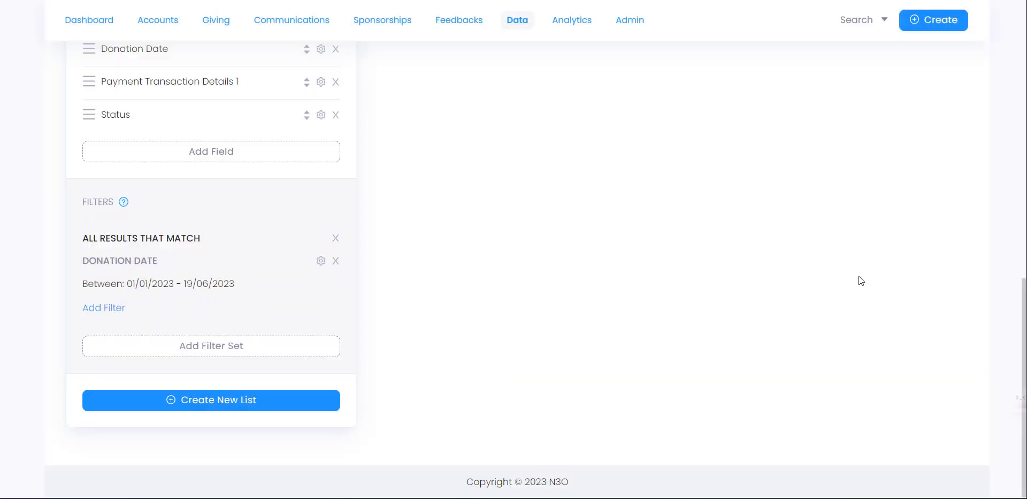
- Scroll across the preview to confirm each row's Status reads Complete
scroll(874, 343, up, 5)
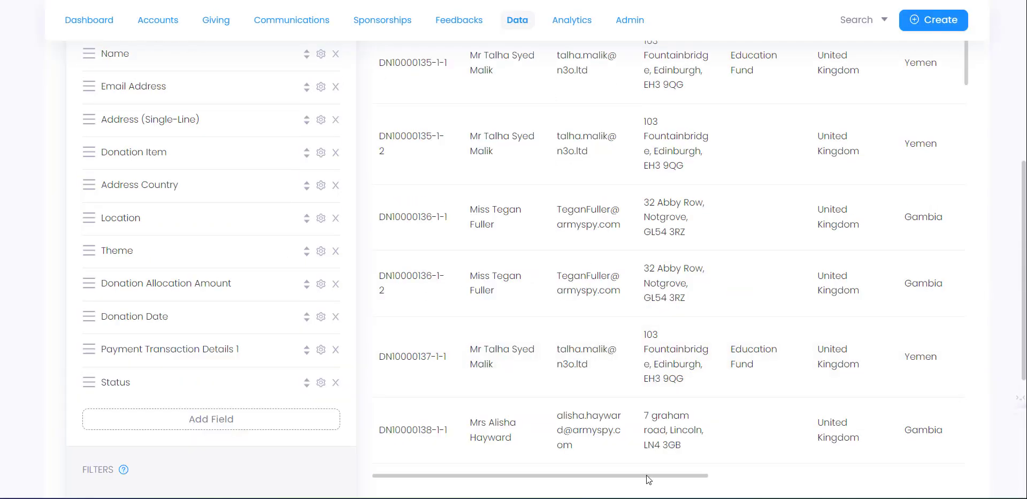
drag(646, 474, 924, 485)
scroll(918, 224, up, 6)
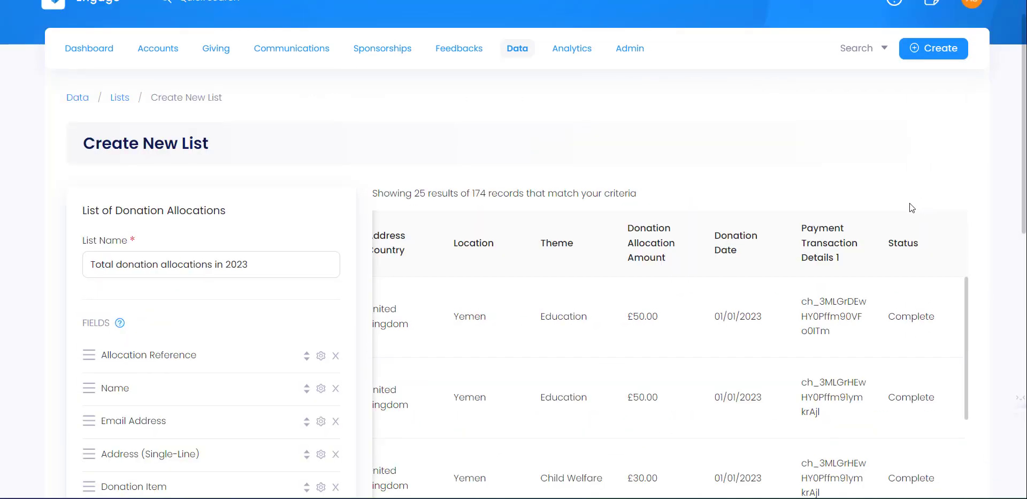
scroll(241, 316, down, 8)
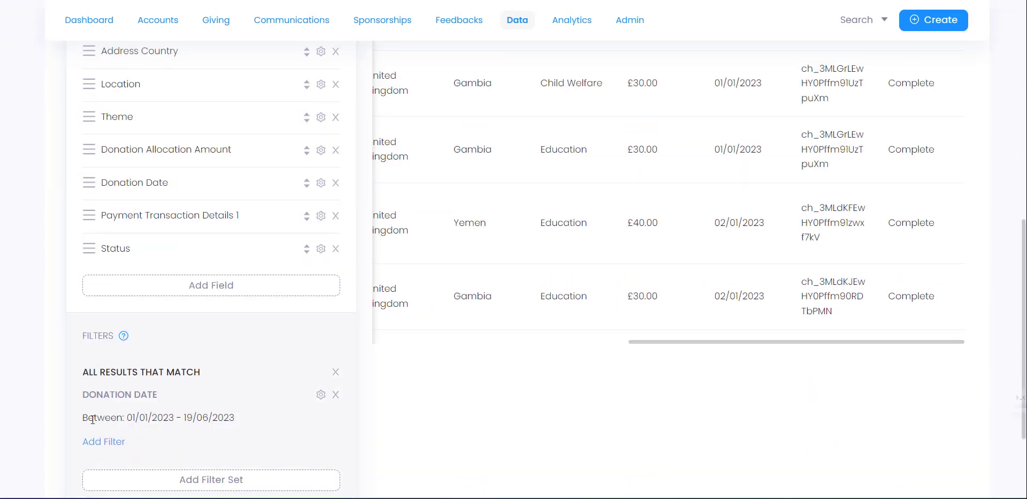
- Add a Status filter set to Complete, reducing the list to 114 records
click(107, 439)
click(376, 156)
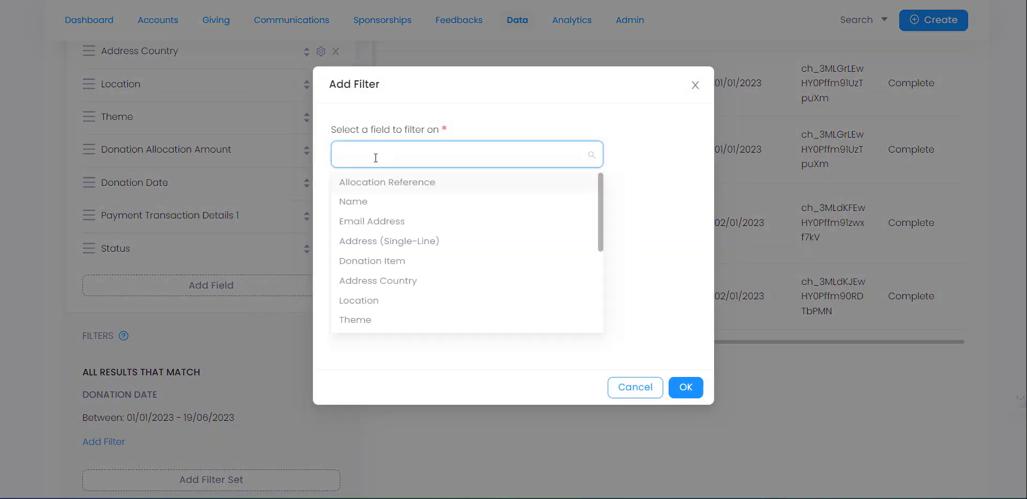
scroll(358, 323, down, 3)
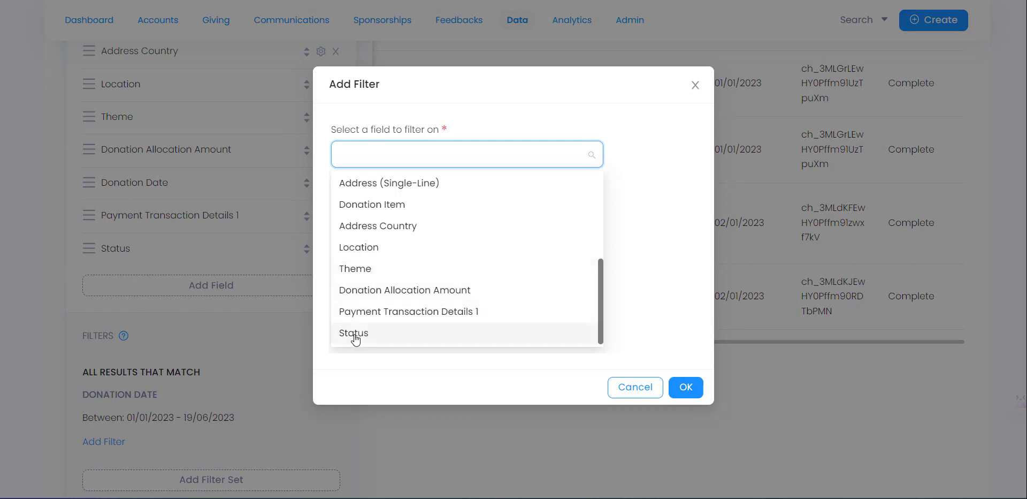
click(354, 333)
click(416, 325)
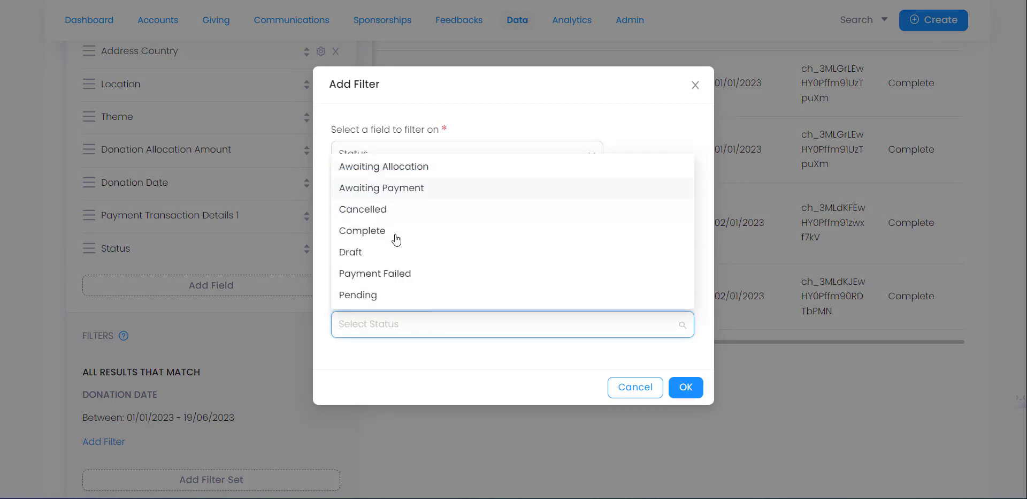
click(396, 239)
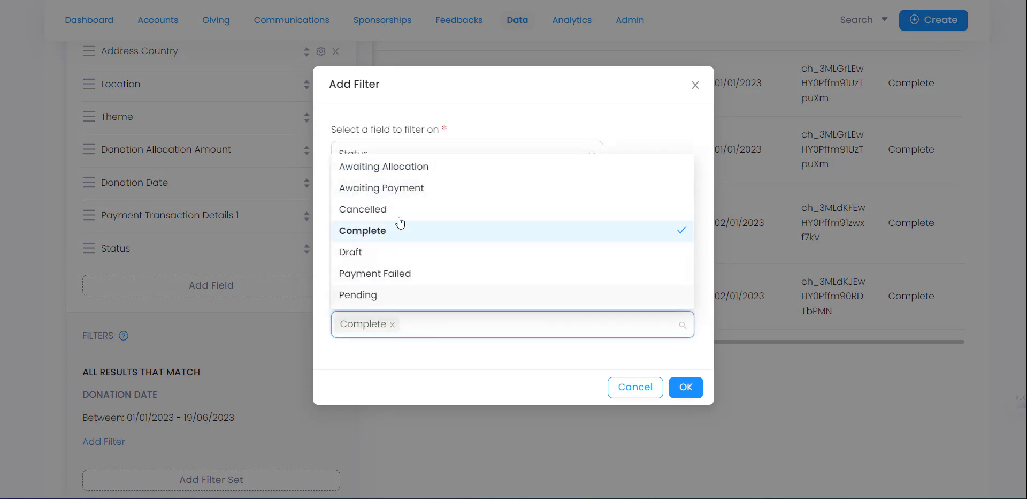
click(672, 386)
- Save the filtered list as a new list
scroll(626, 270, up, 10)
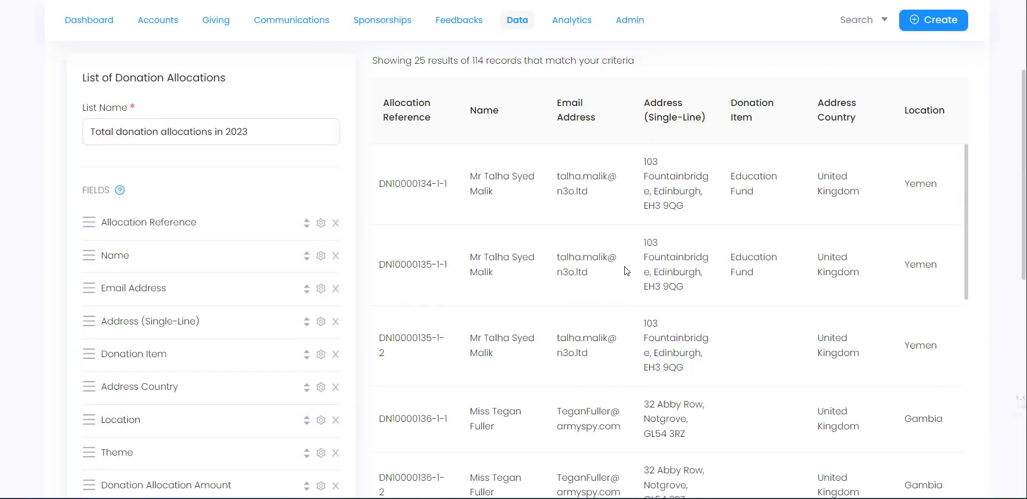
scroll(494, 237, down, 3)
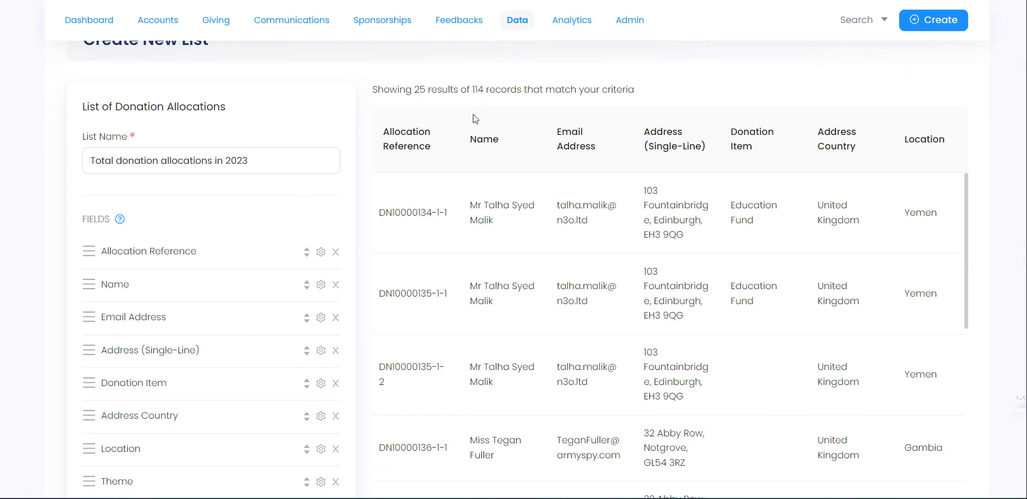
scroll(571, 234, down, 15)
scroll(28, 223, down, 9)
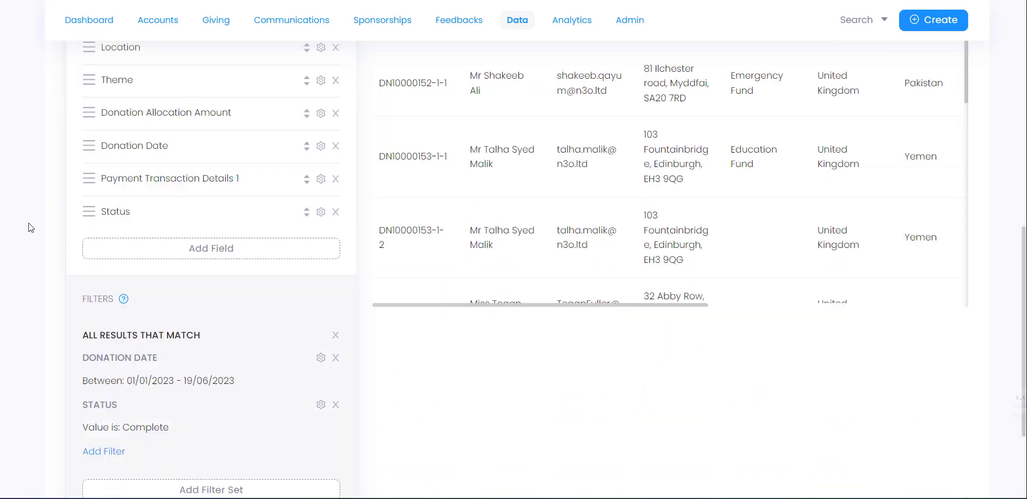
scroll(28, 222, down, 3)
click(232, 402)
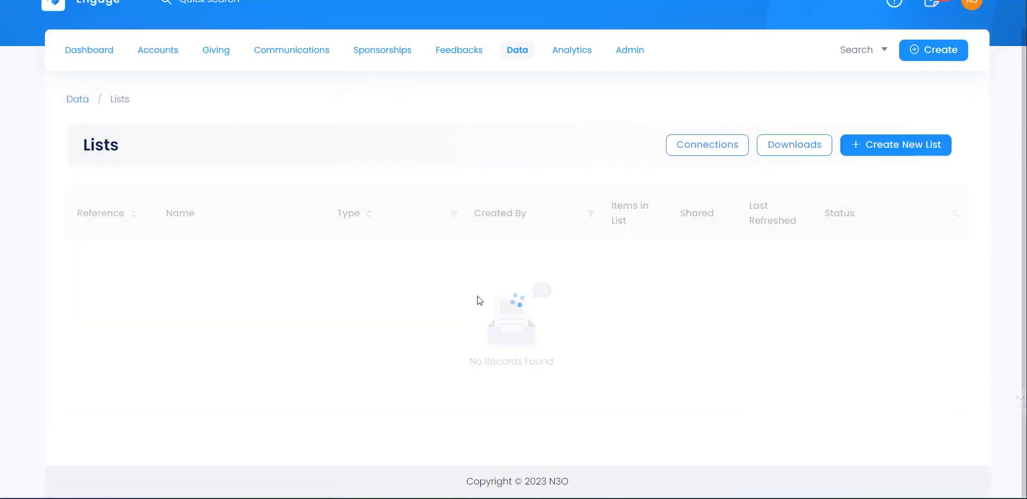
- Open list LS10043, Total donation allocations in 2023, and enable Auto Refresh
scroll(487, 296, up, 5)
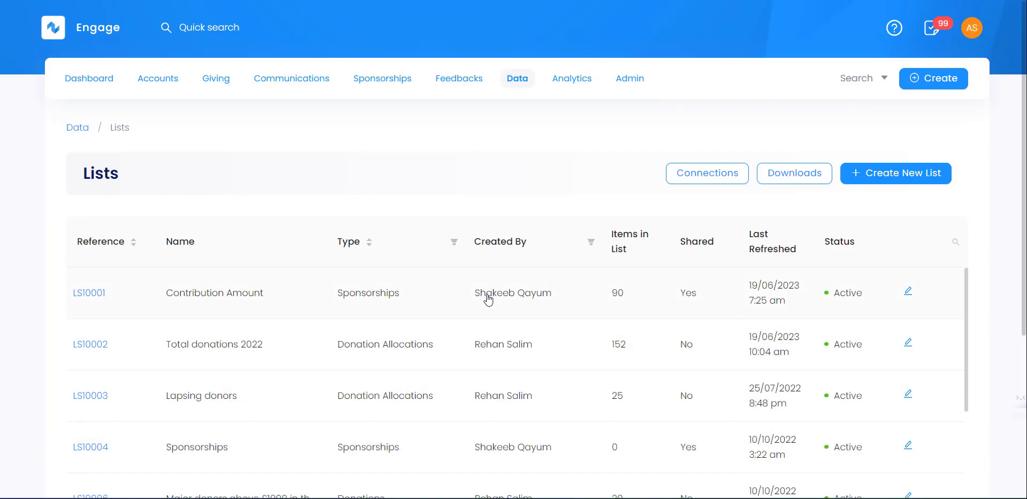
scroll(332, 292, down, 15)
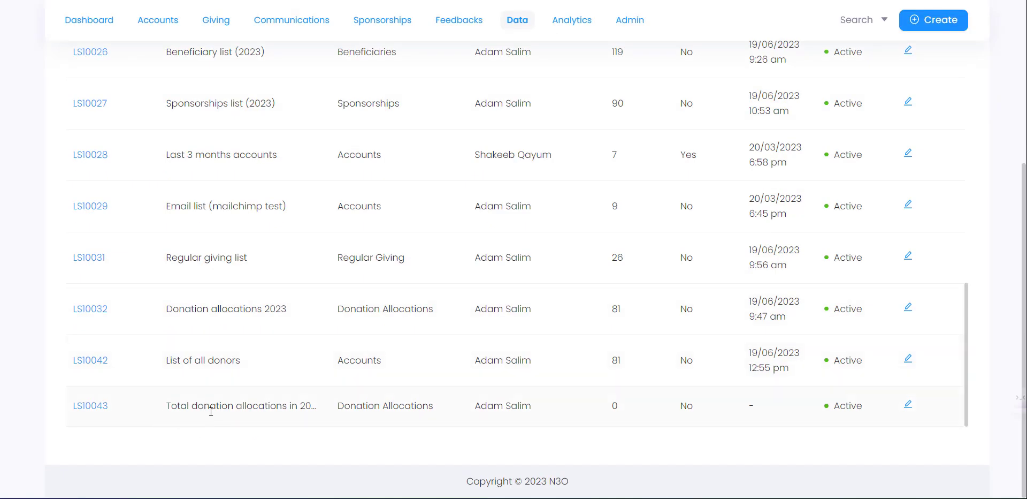
click(101, 407)
scroll(641, 248, up, 5)
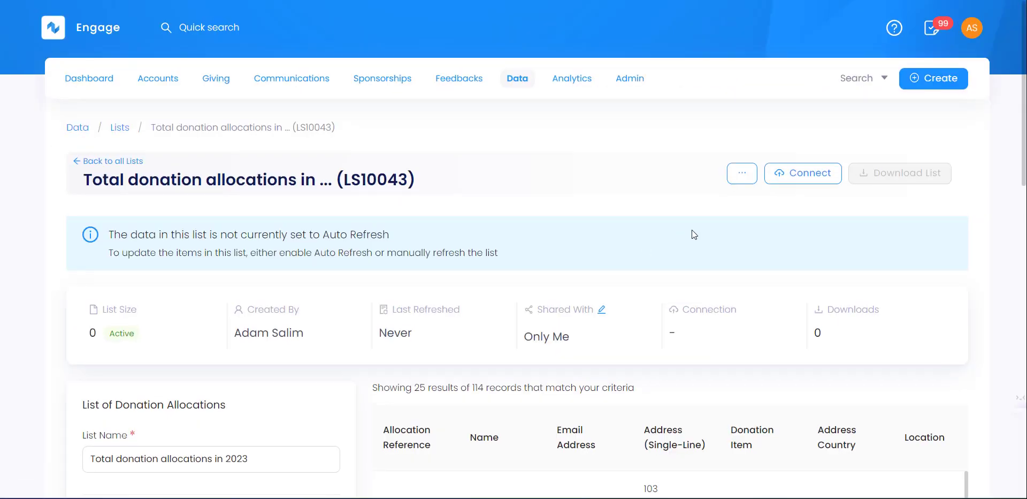
click(741, 173)
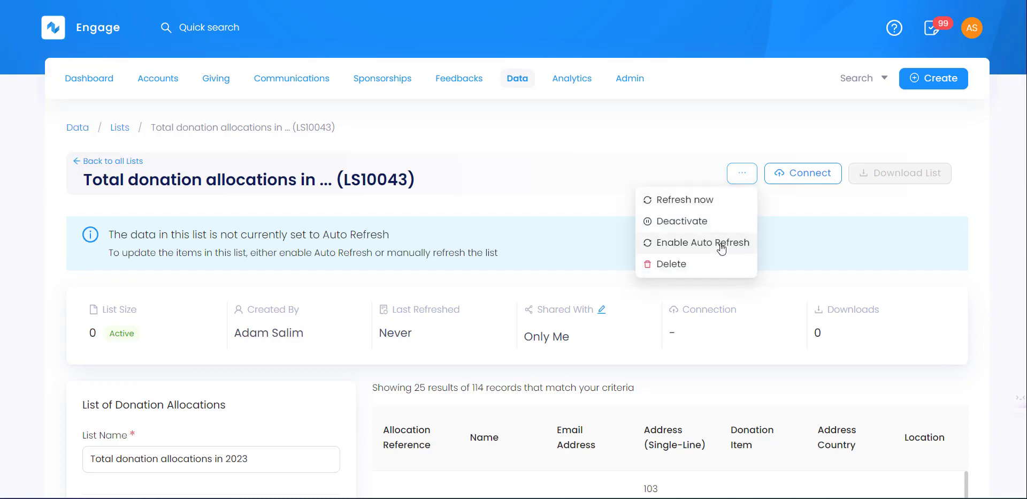
click(720, 244)
click(618, 293)
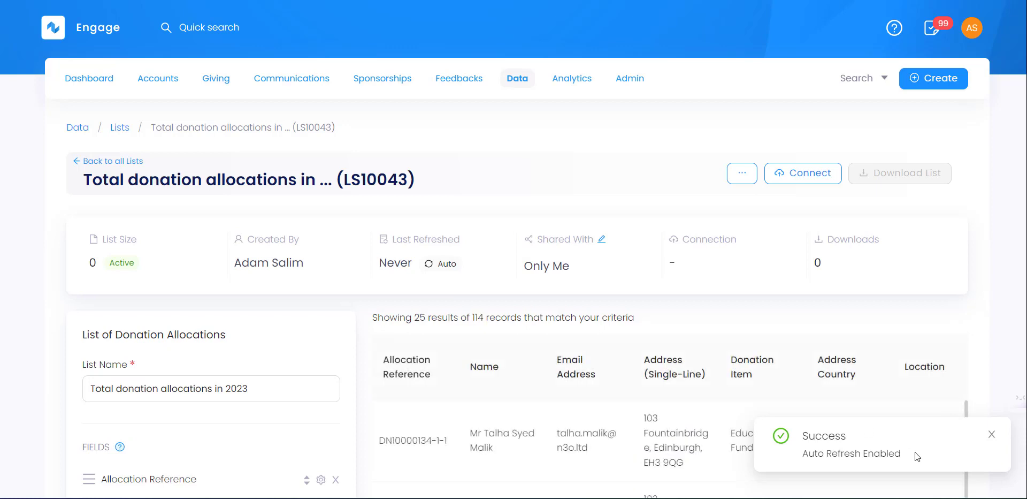
click(993, 436)
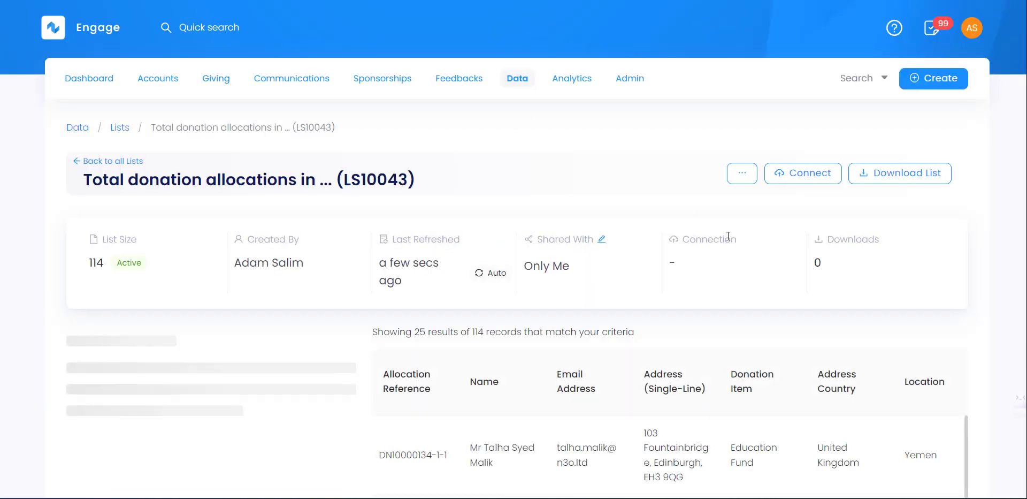
- Download the list as an Excel file with all fields and no password
click(888, 178)
click(589, 192)
click(640, 275)
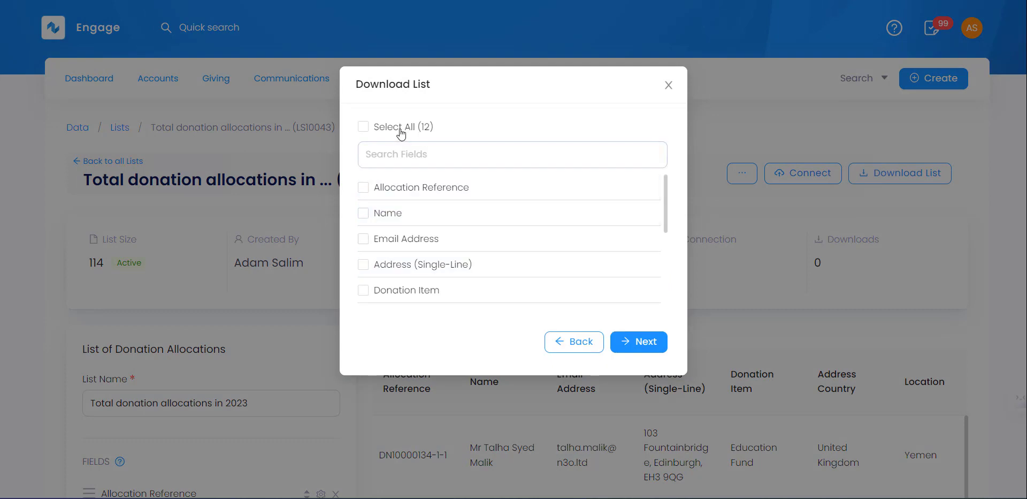
click(402, 128)
click(638, 341)
click(385, 159)
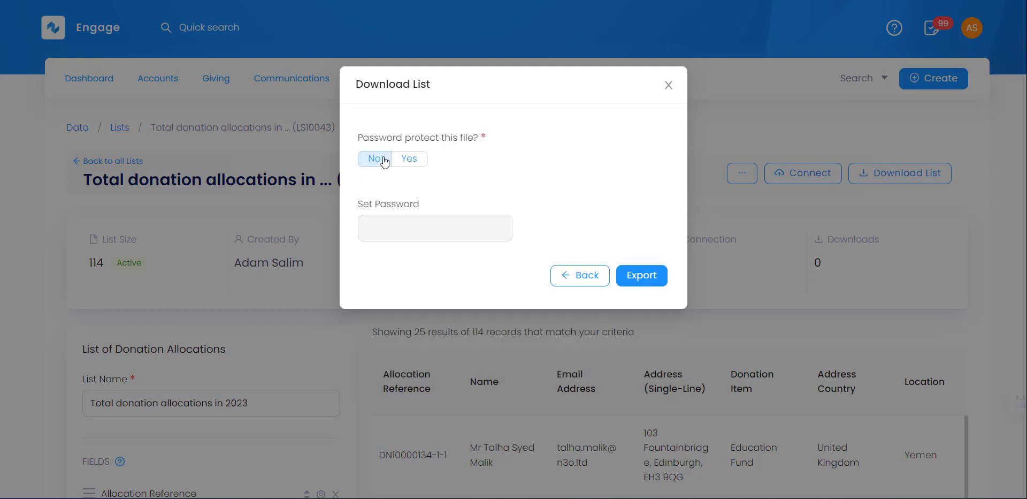
click(636, 276)
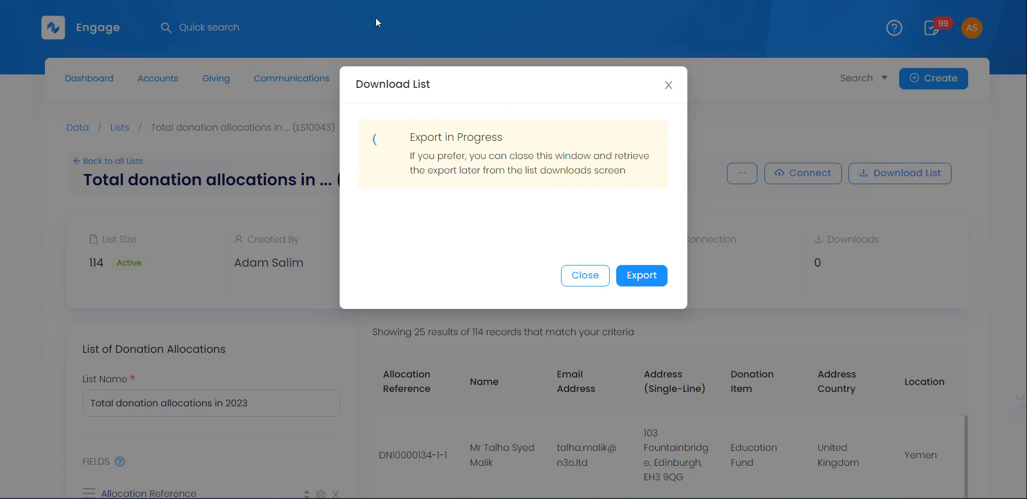
- Enable editing on the exported Excel workbook and scroll through to the Status column
mouse_move(415, 497)
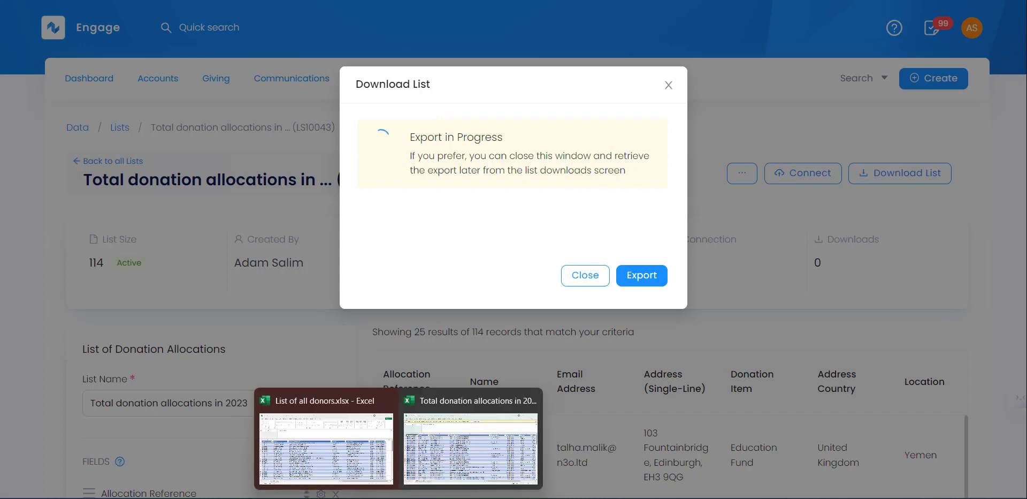
click(427, 476)
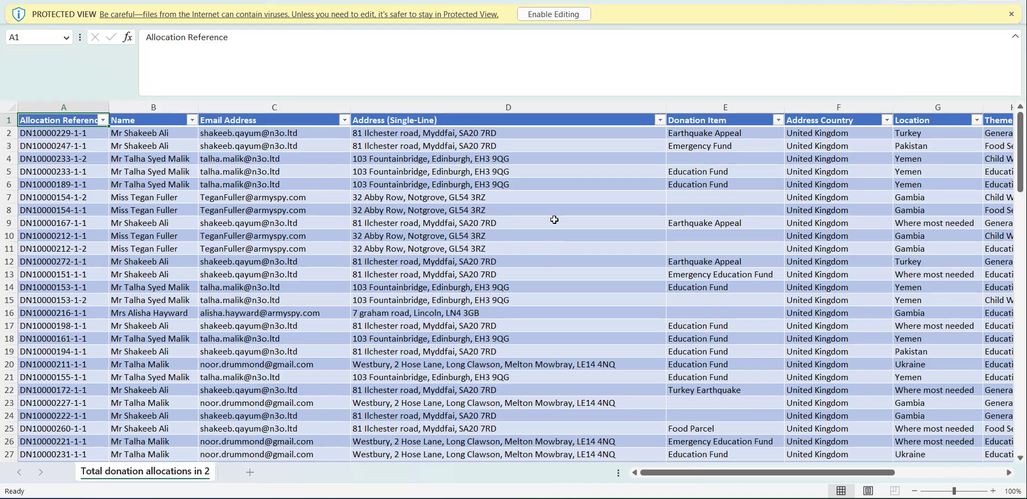
click(541, 18)
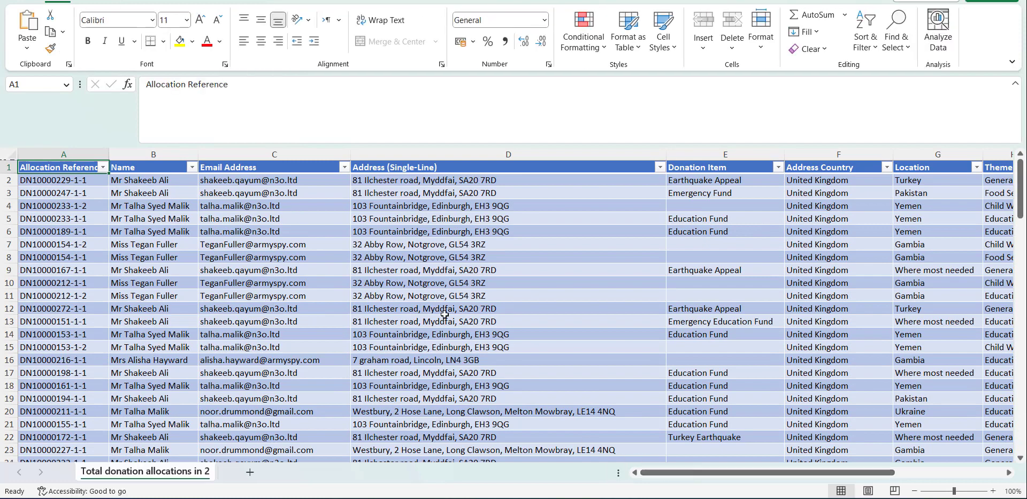
scroll(93, 276, down, 3)
scroll(90, 271, down, 3)
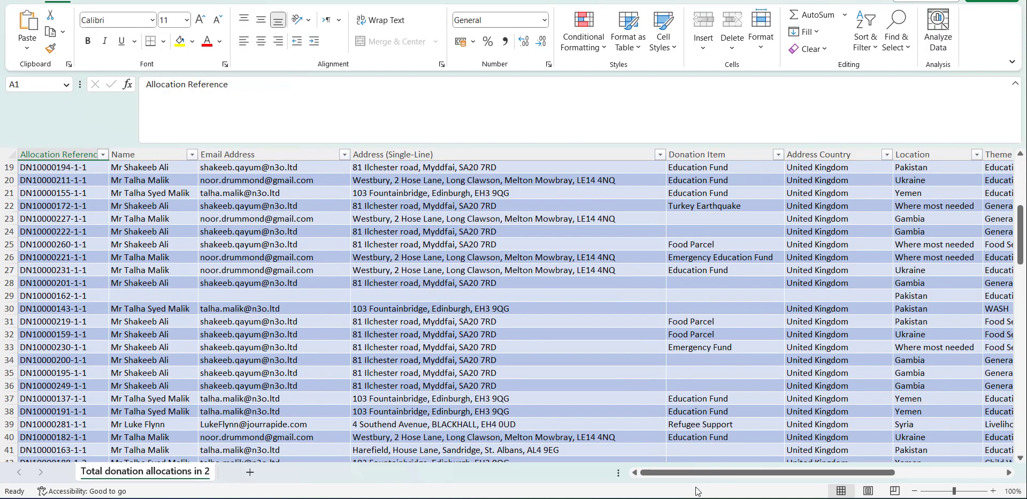
scroll(687, 323, up, 6)
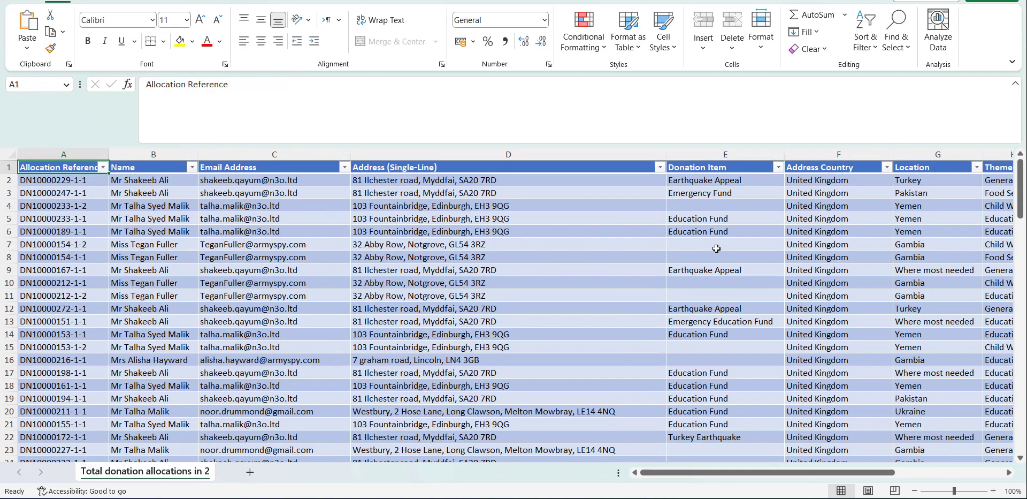
scroll(696, 353, down, 9)
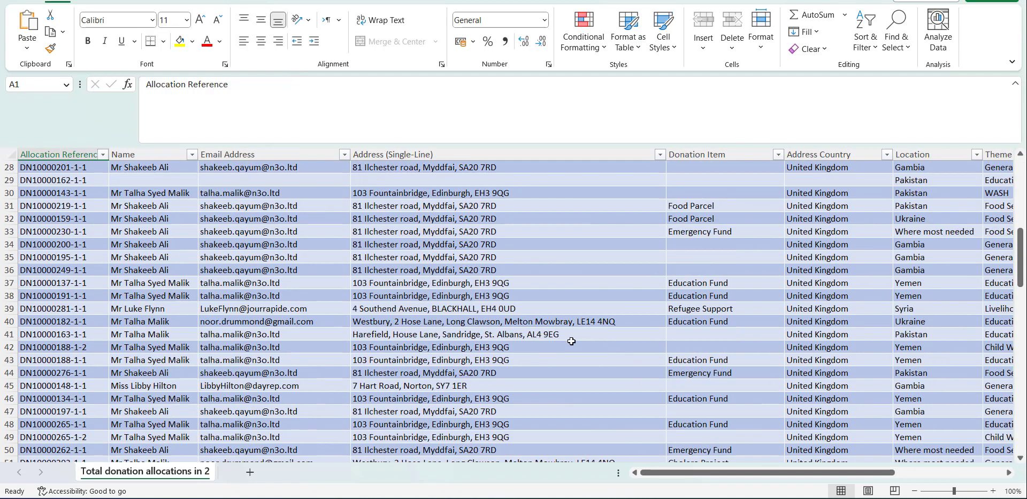
drag(751, 472, 856, 472)
scroll(713, 197, up, 9)
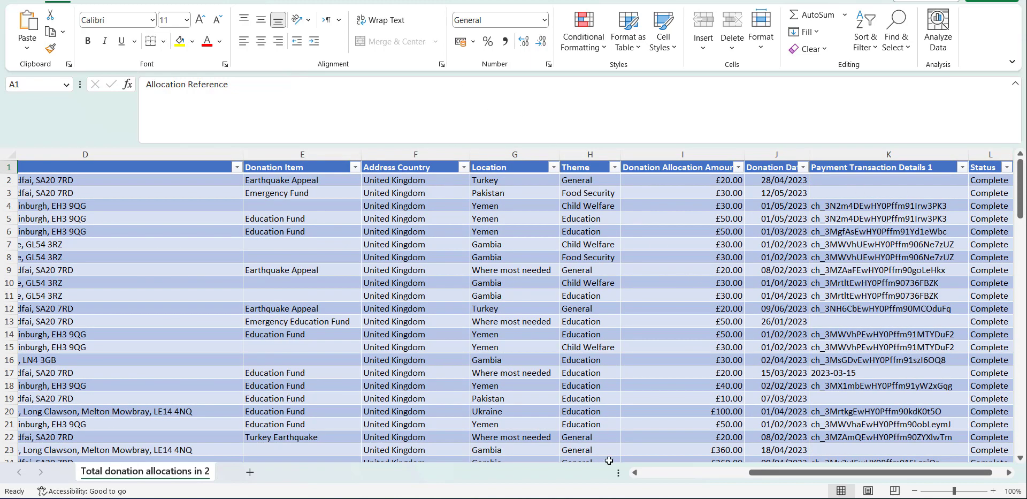
- Back in the browser, close the Download List progress dialog and go to Analytics
click(535, 497)
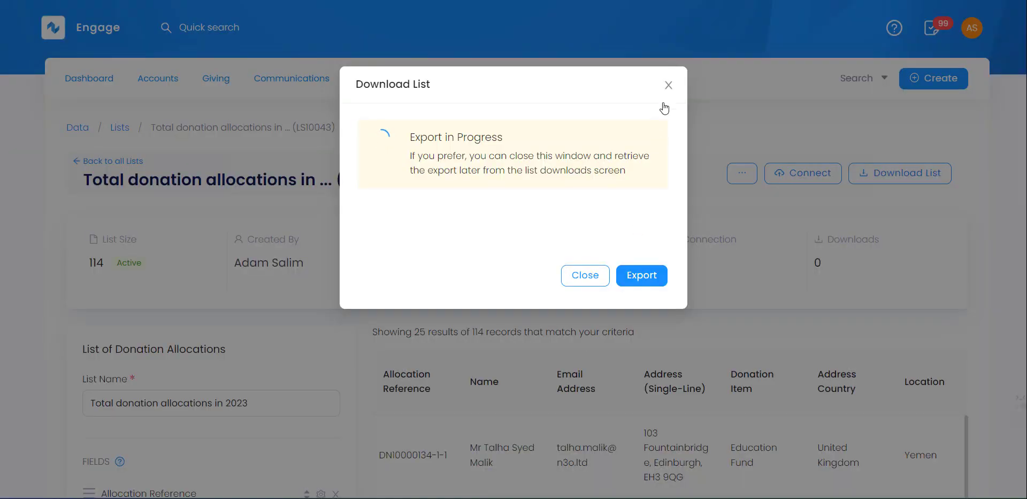
click(668, 85)
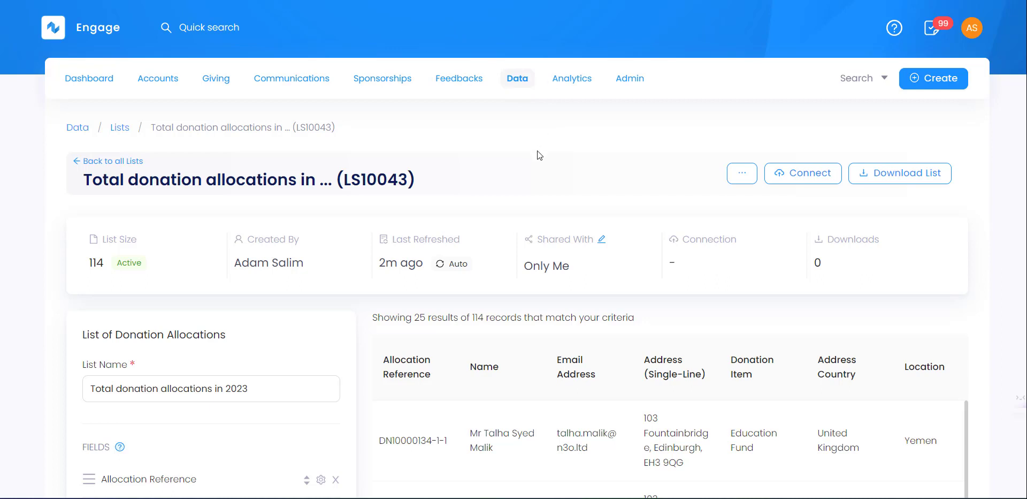
click(572, 88)
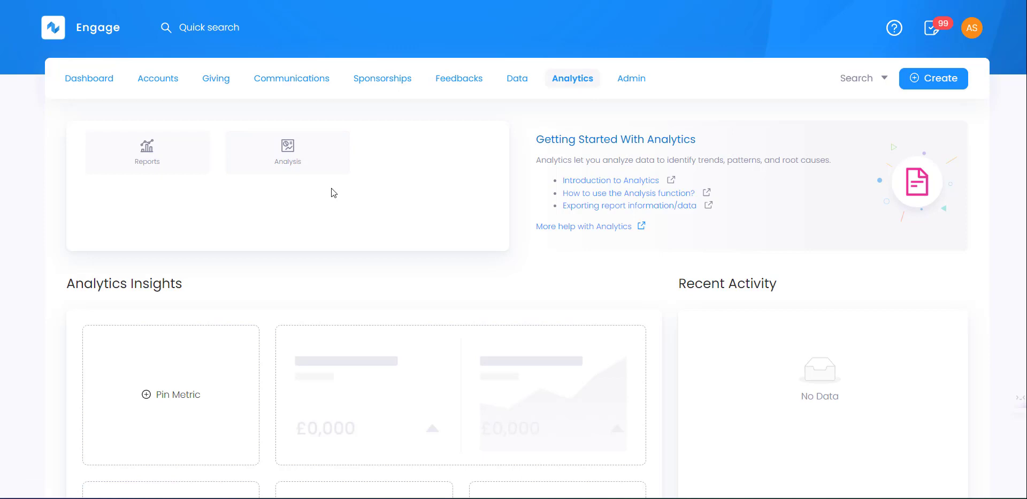
- Open the Income Overview report from the Giving section of Reports
click(169, 161)
scroll(160, 265, down, 5)
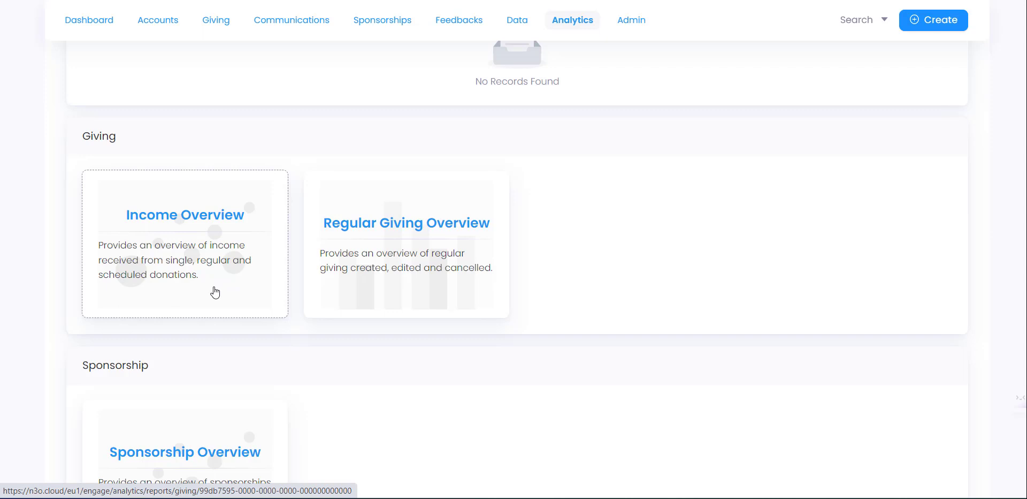
click(184, 192)
scroll(183, 193, down, 3)
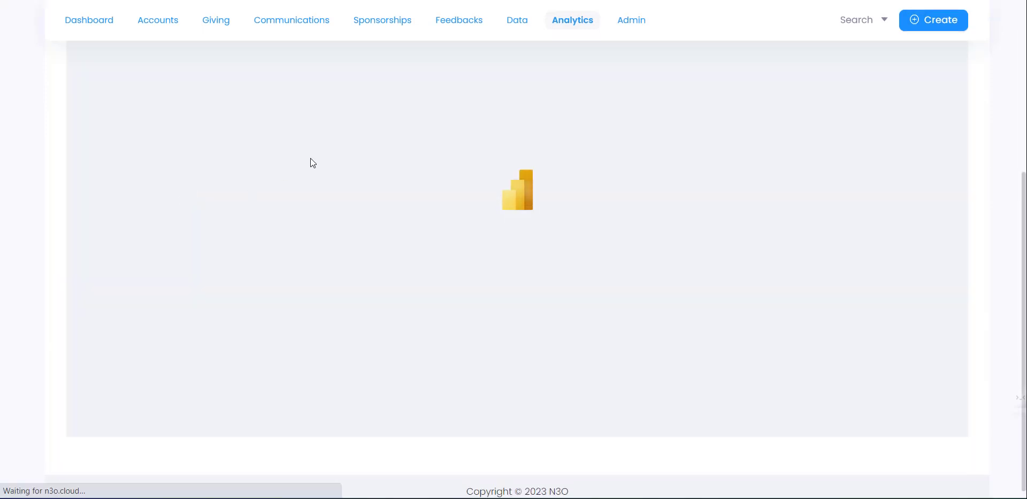
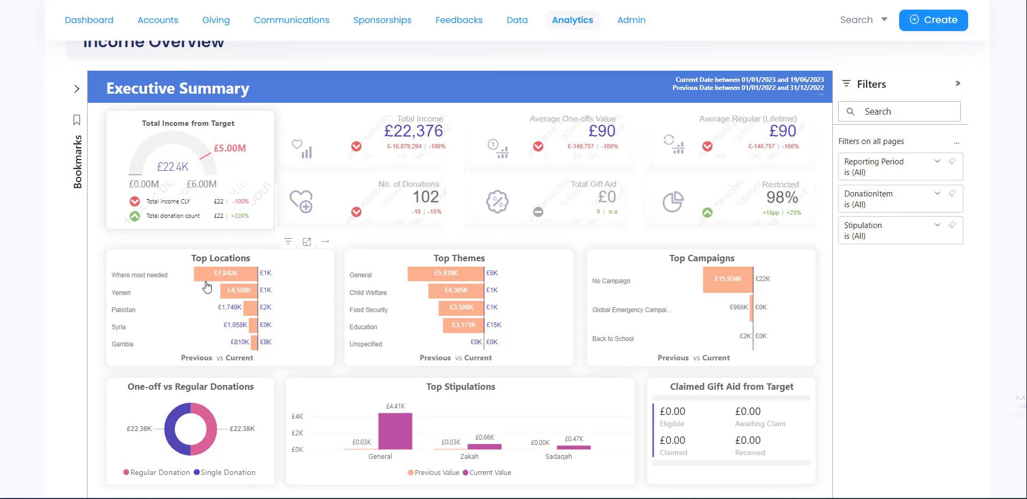
- Scroll the Income Overview and look through the Reporting Period filter options
scroll(207, 288, down, 2)
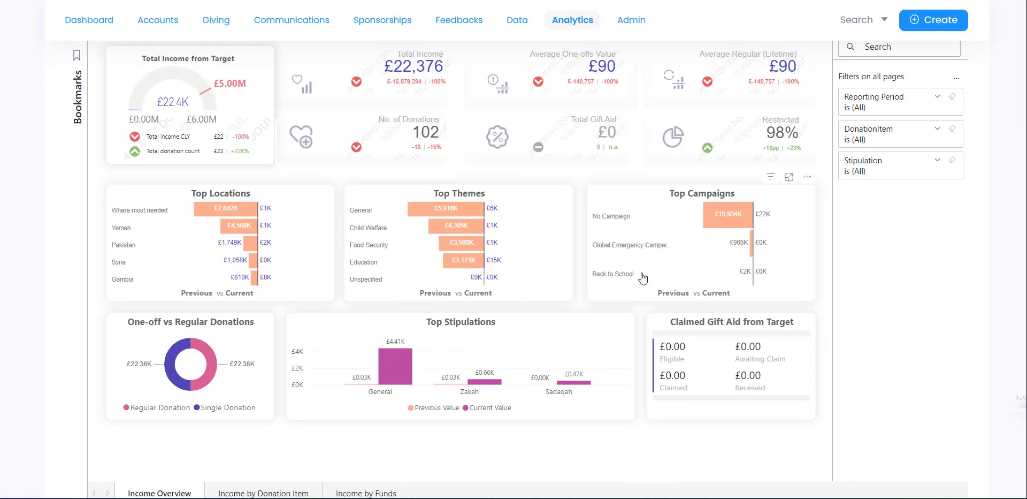
scroll(493, 242, up, 1)
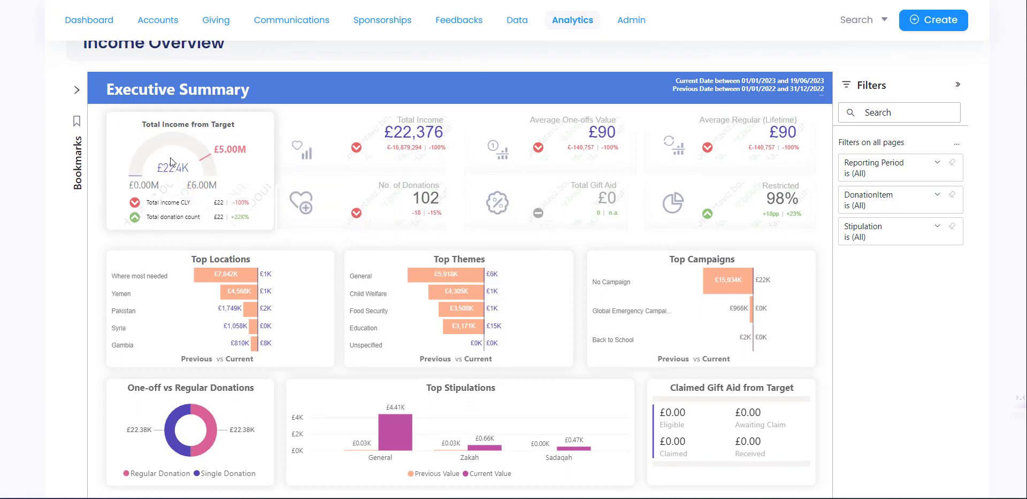
click(928, 164)
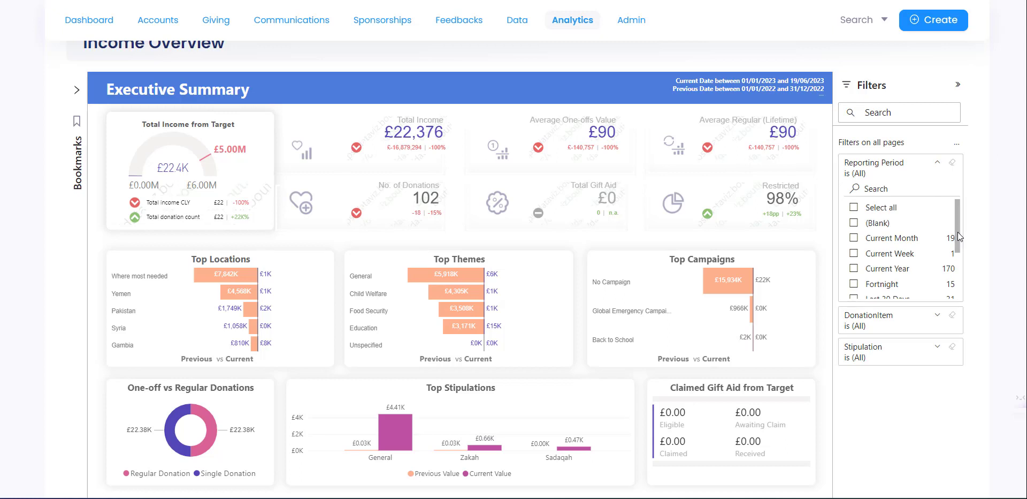
drag(958, 235, 957, 286)
scroll(956, 286, up, 5)
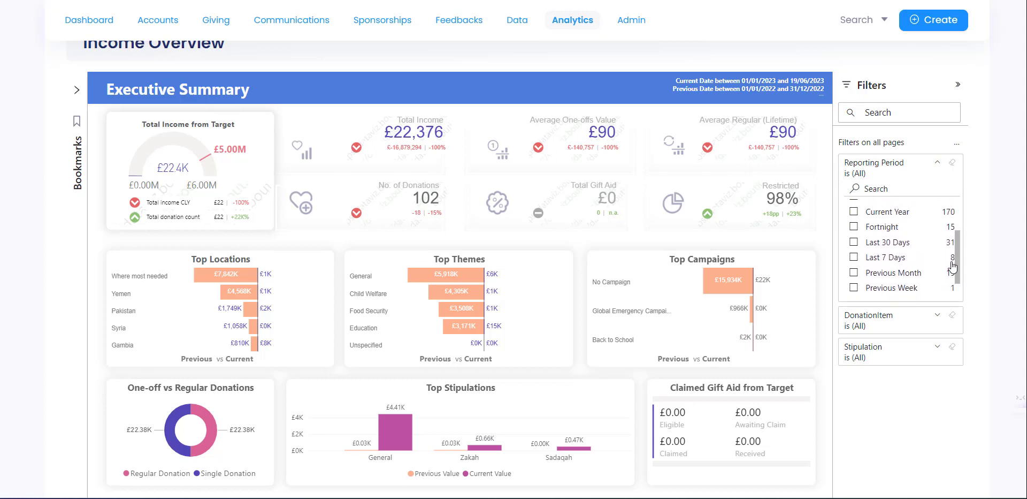
scroll(951, 236, up, 1)
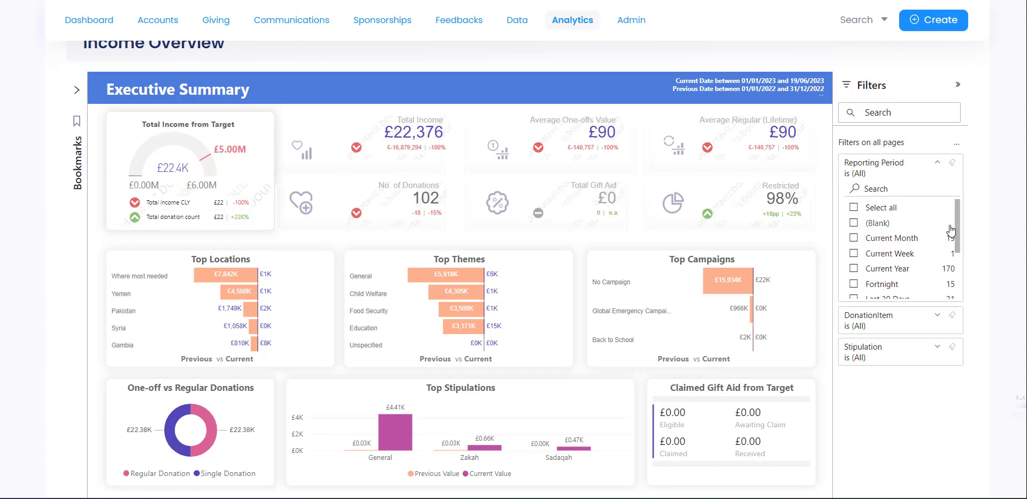
click(937, 168)
- Briefly limit the report to Build a school donations, then restore all donation items
click(937, 194)
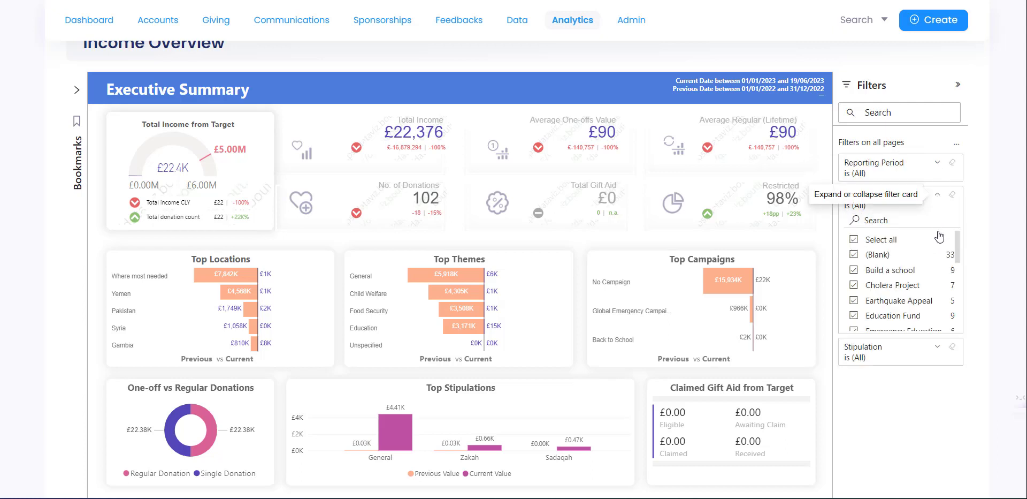
mouse_move(956, 247)
mouse_down()
mouse_move(963, 287)
mouse_move(958, 245)
mouse_up()
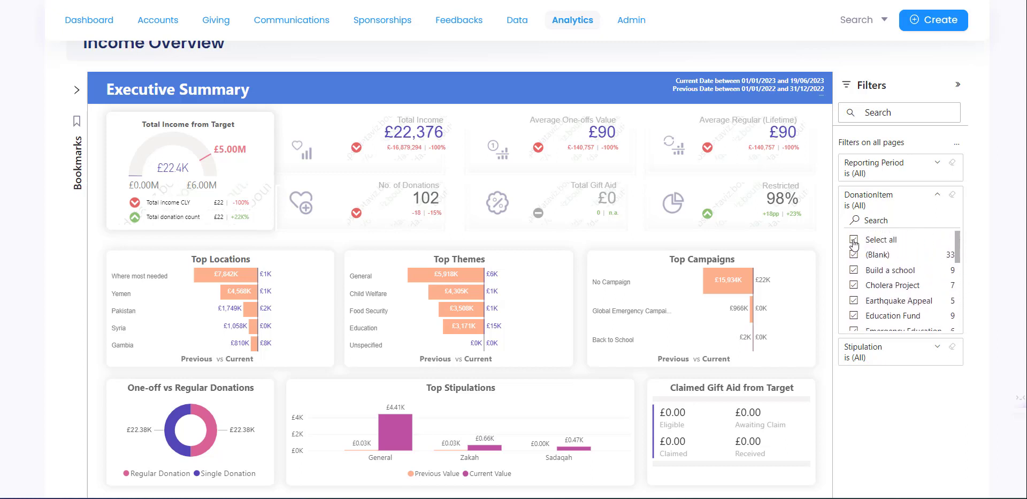
click(855, 271)
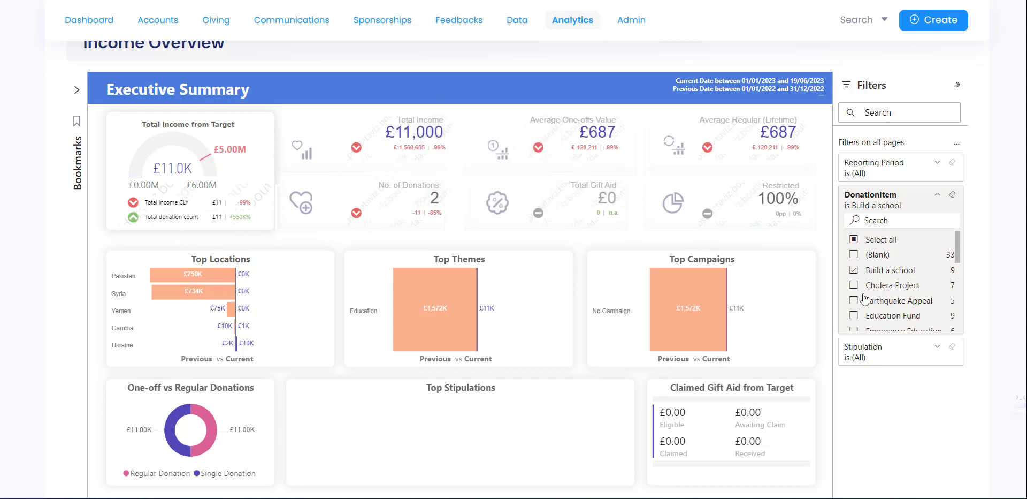
click(853, 241)
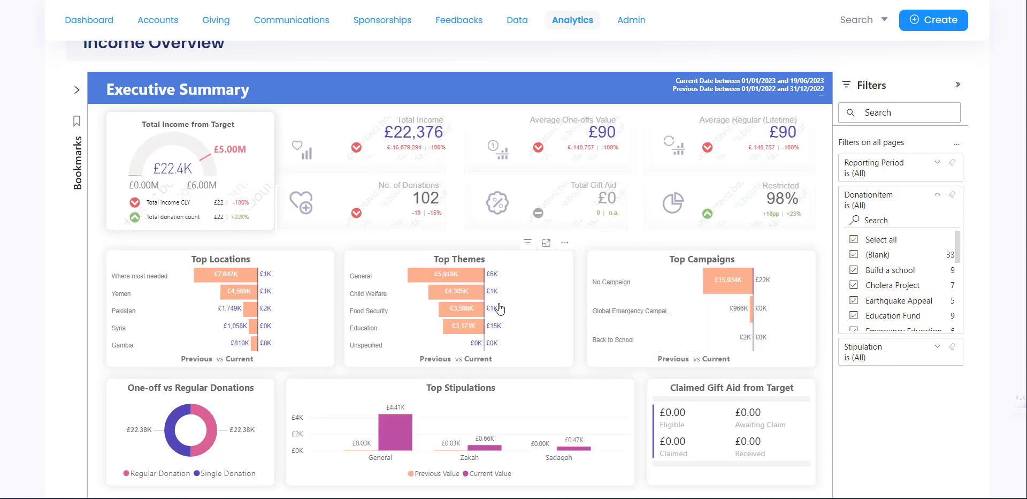
click(938, 349)
click(938, 348)
- Open the Bookmarks list and start a new bookmark, then cancel it
click(77, 93)
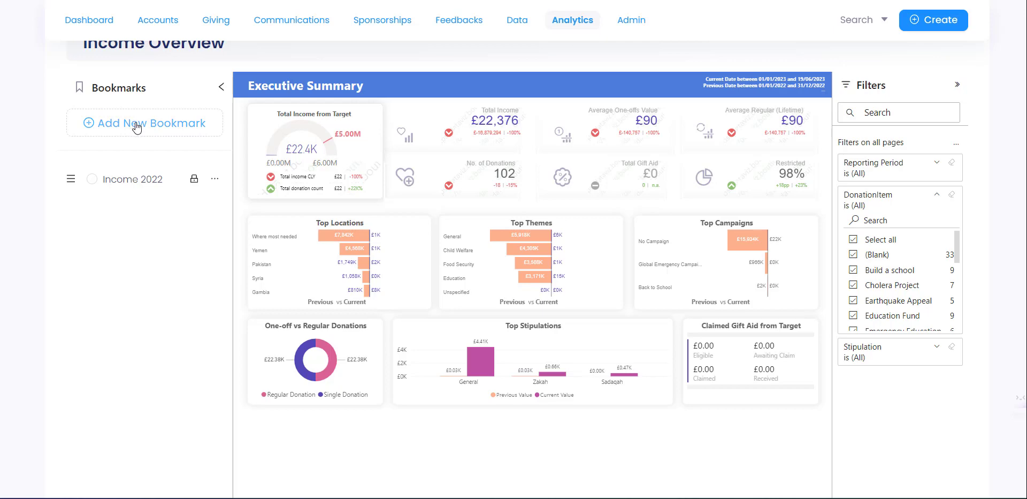
click(137, 127)
click(527, 294)
click(937, 194)
- Filter the Reporting Period to Last 30 Days and save it as bookmark 'Income over last 30 days'
click(937, 165)
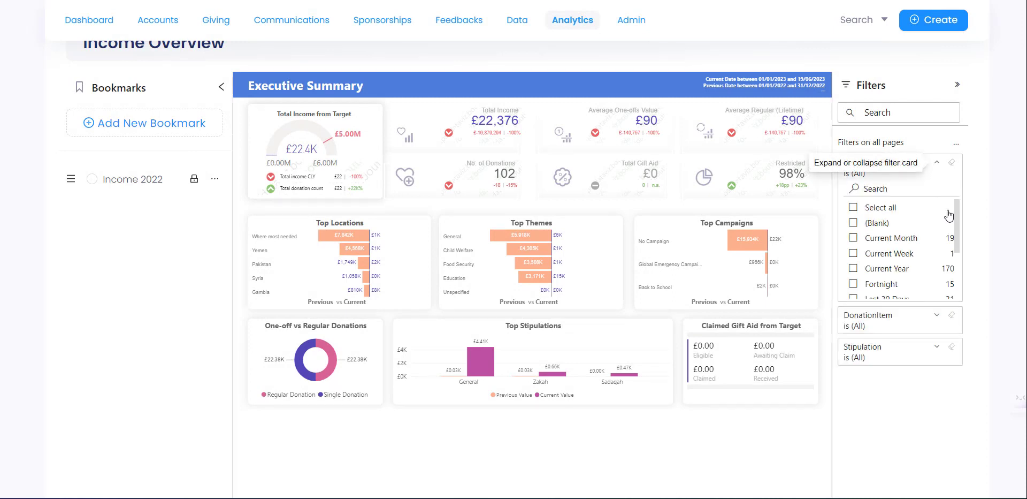
drag(957, 237, 957, 268)
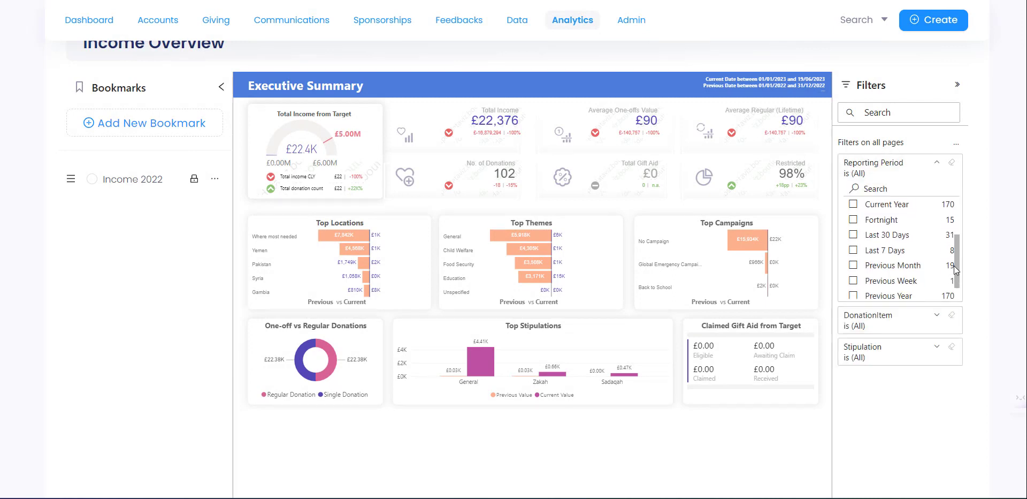
click(853, 236)
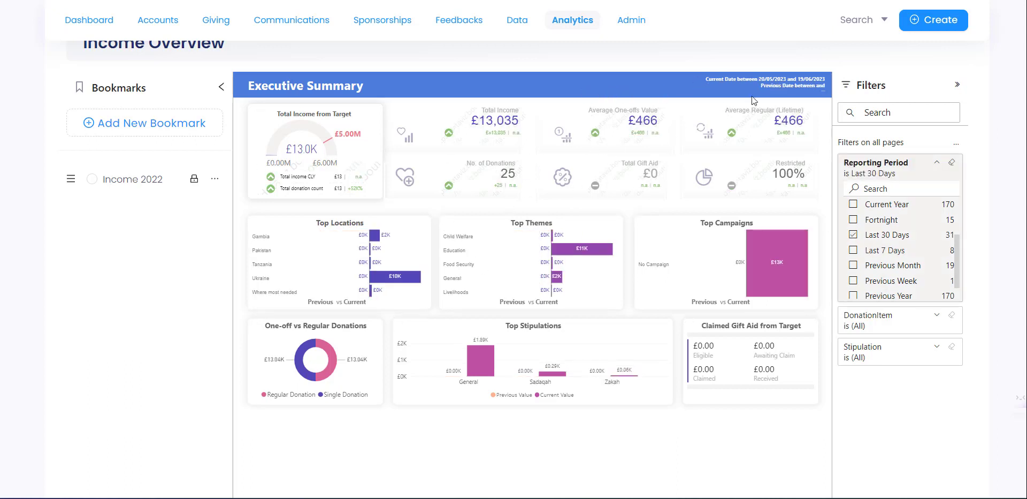
click(163, 124)
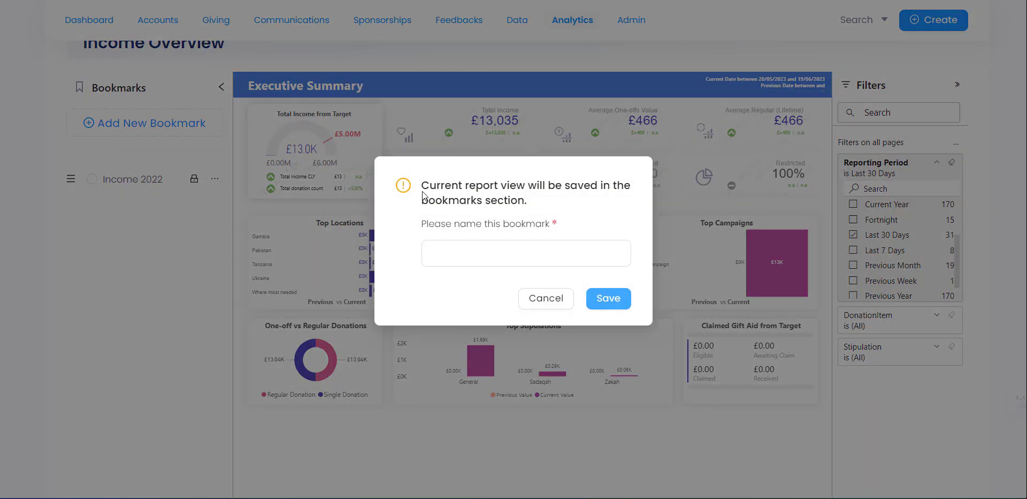
click(455, 259)
click(455, 259)
text(I)
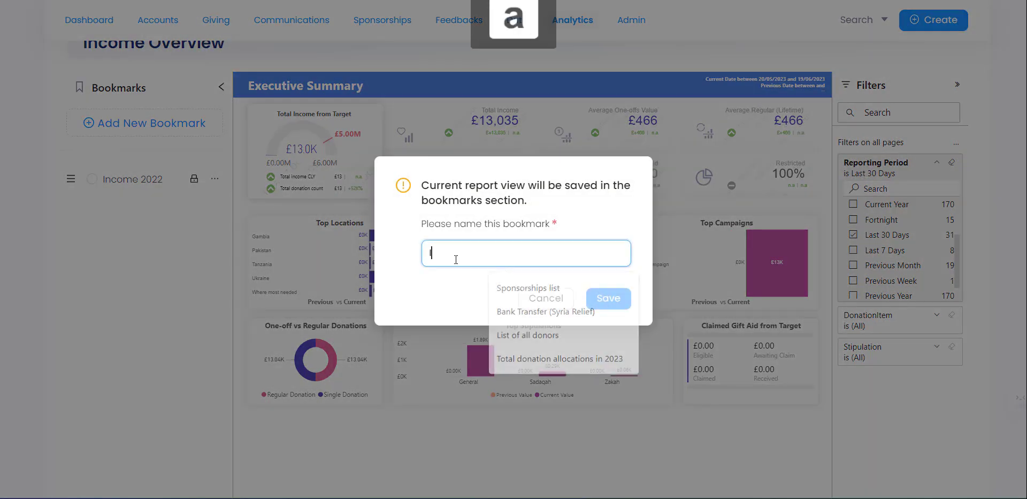
text(ncome over last 30 days)
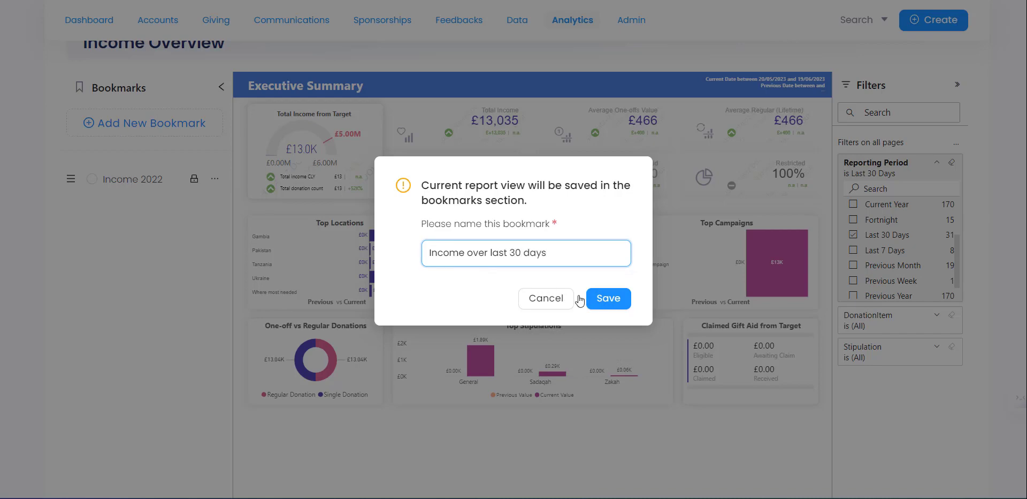
click(600, 302)
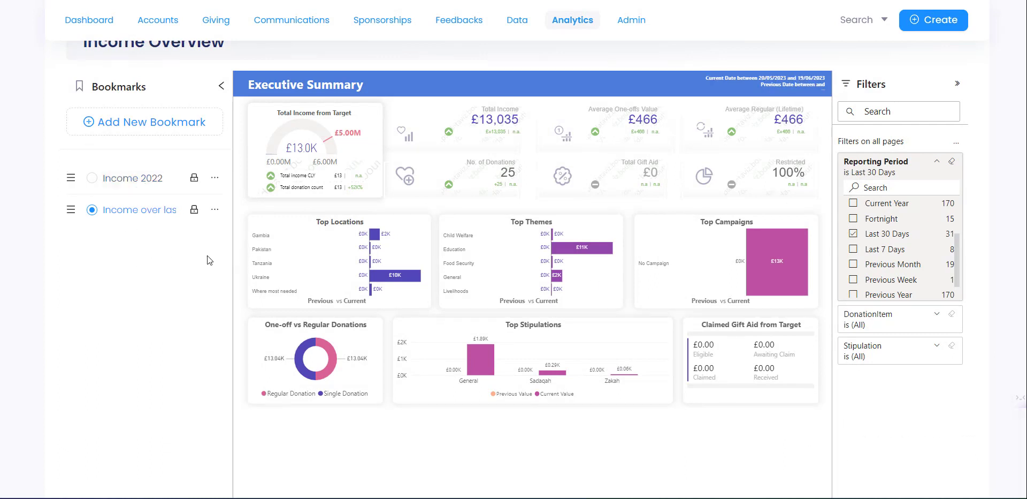
- Browse the Income by Donation Item page, then show Income by Funds from the top
scroll(267, 273, down, 3)
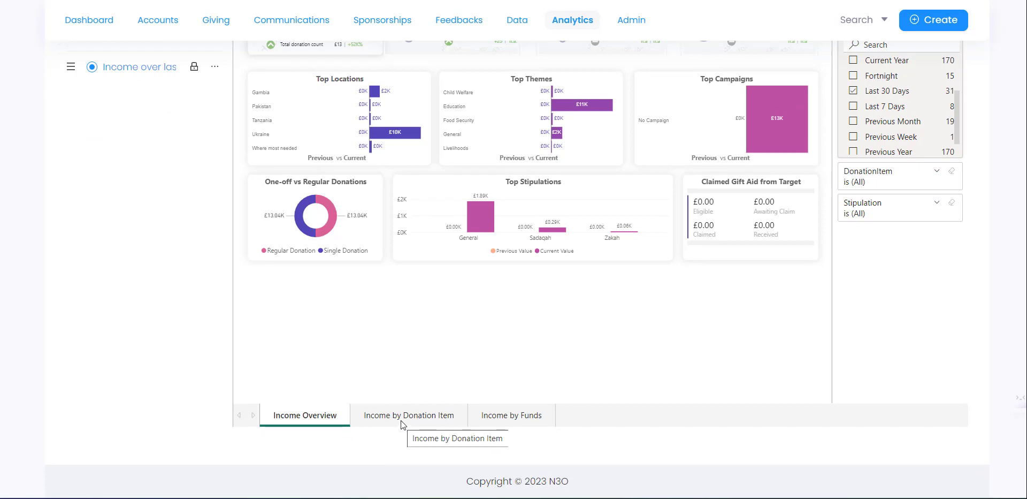
click(401, 421)
scroll(353, 250, up, 4)
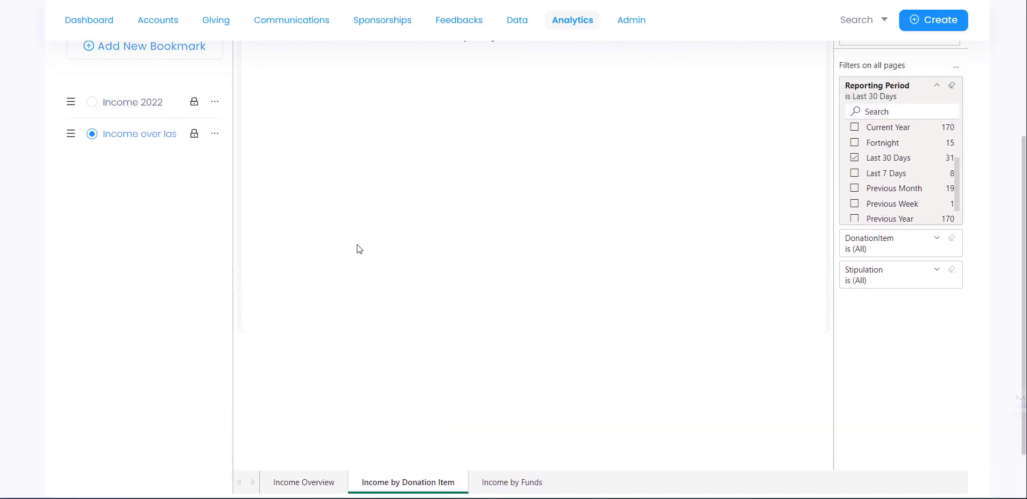
scroll(382, 209, down, 1)
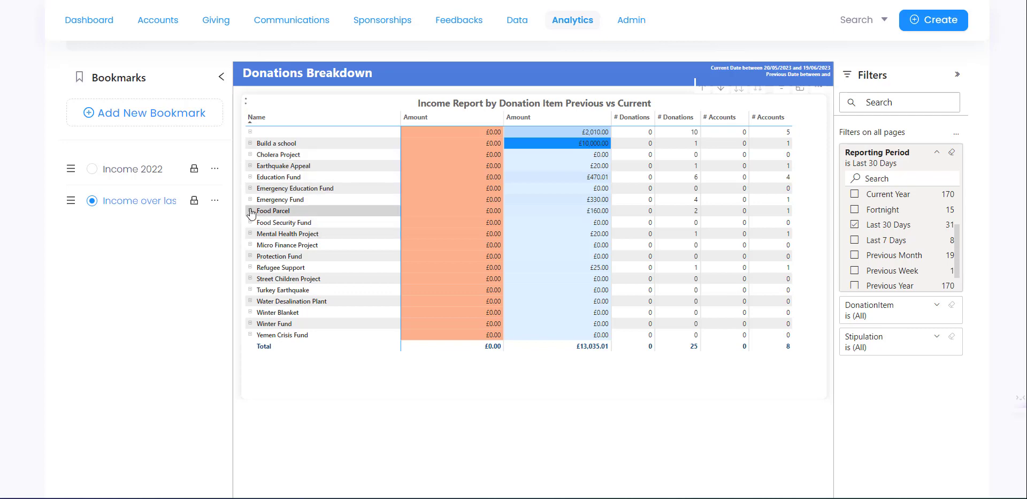
scroll(479, 407, down, 1)
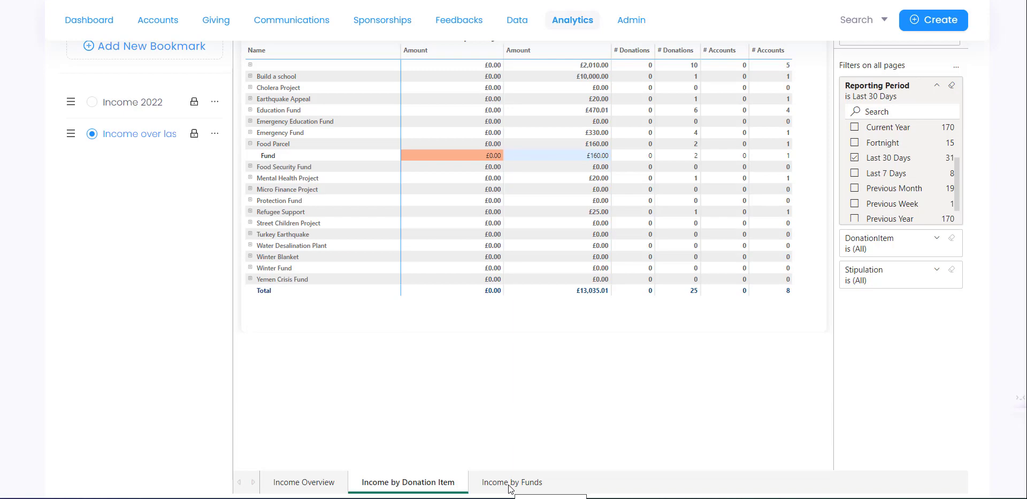
click(510, 482)
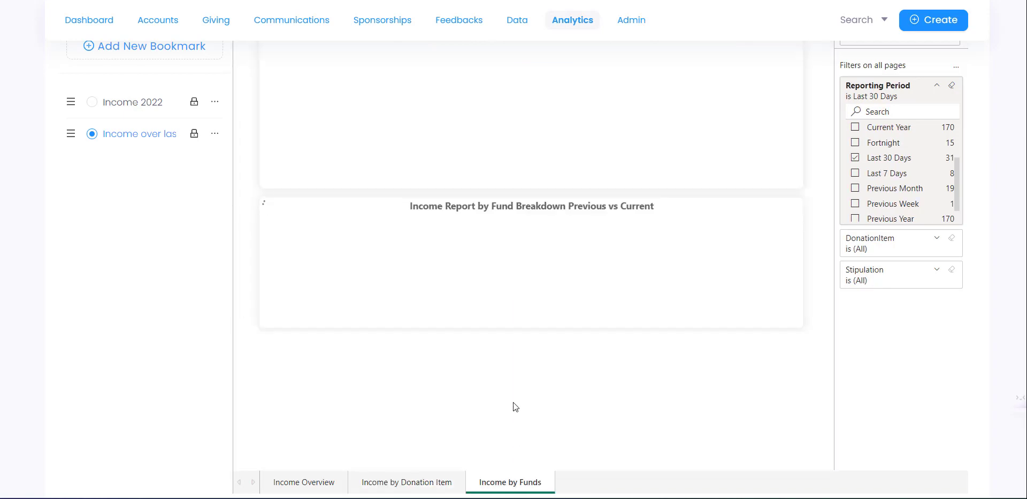
scroll(516, 406, up, 2)
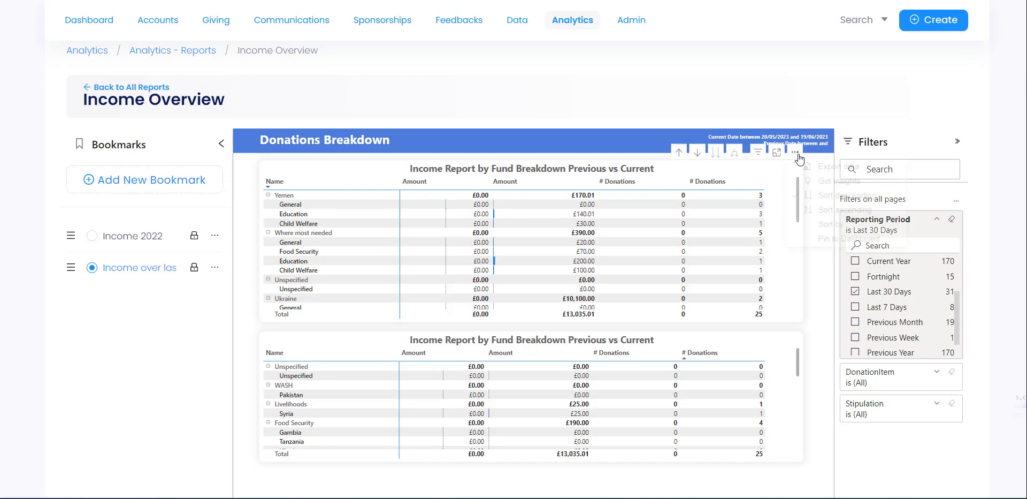
- Export the fund breakdown table to .xlsx using 'Data with current layout'
click(796, 154)
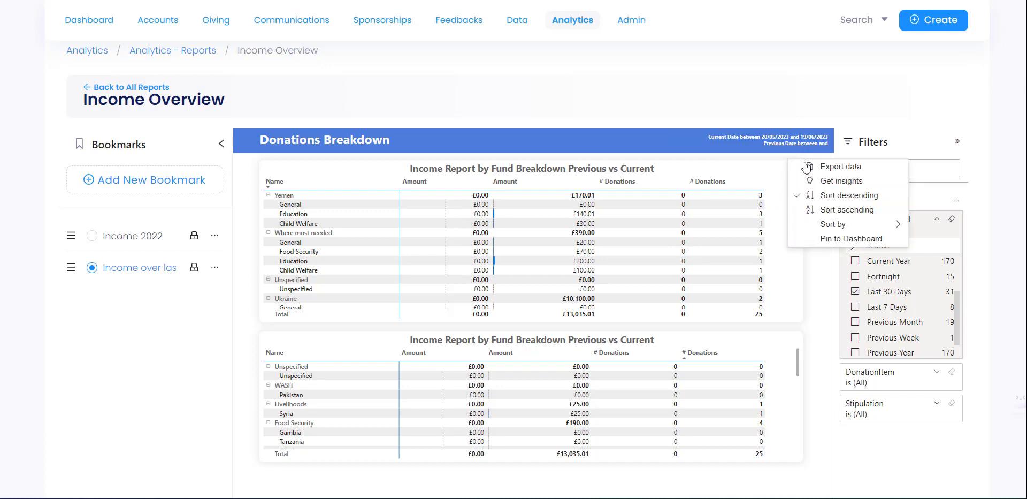
click(865, 170)
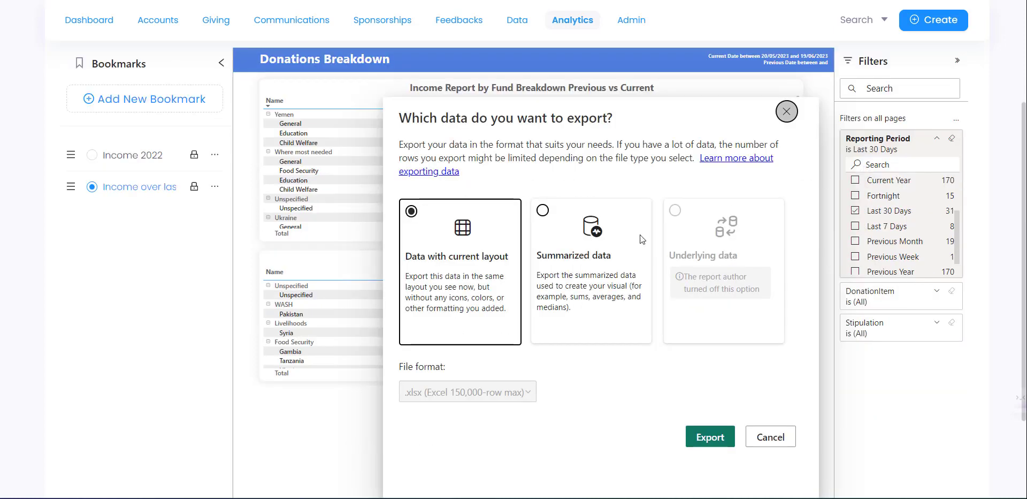
click(726, 438)
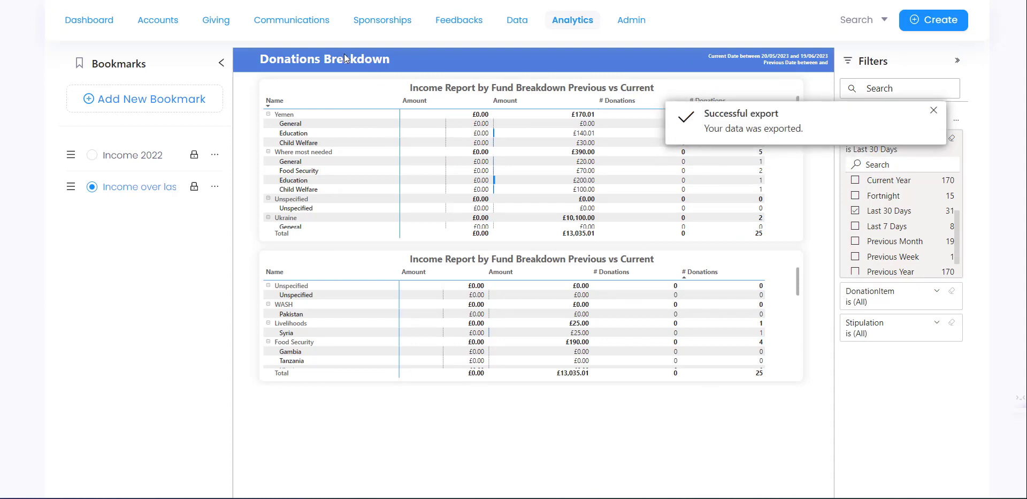
mouse_move(398, 497)
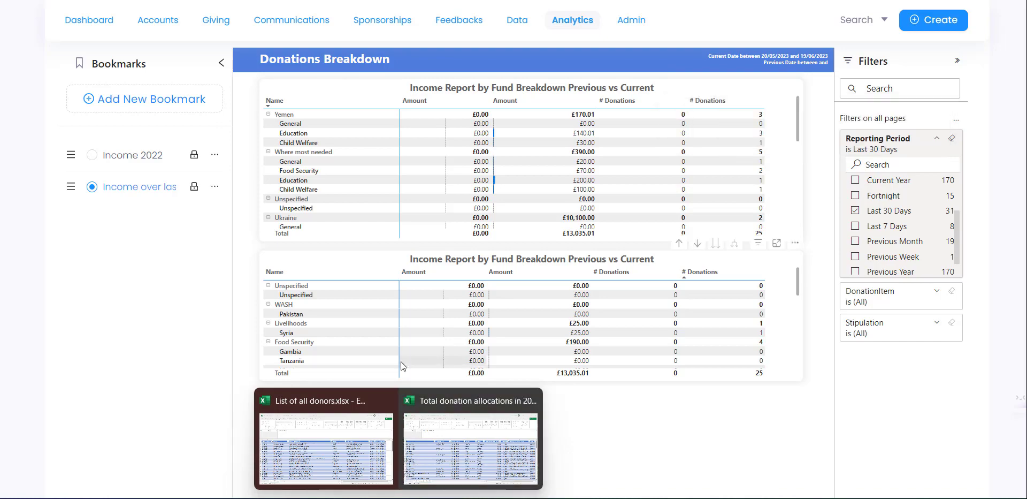
- Open the exported fund workbook in Excel, enable editing and autofit all columns
click(514, 439)
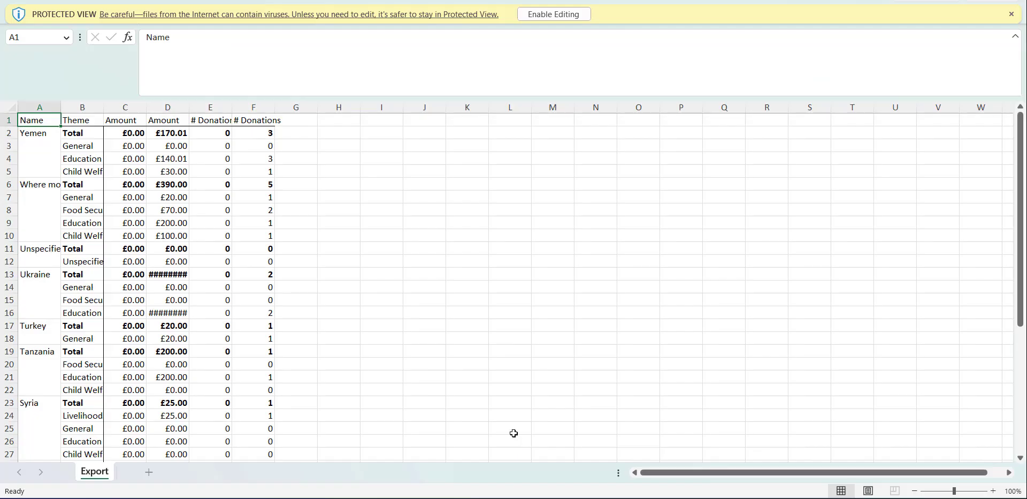
click(553, 14)
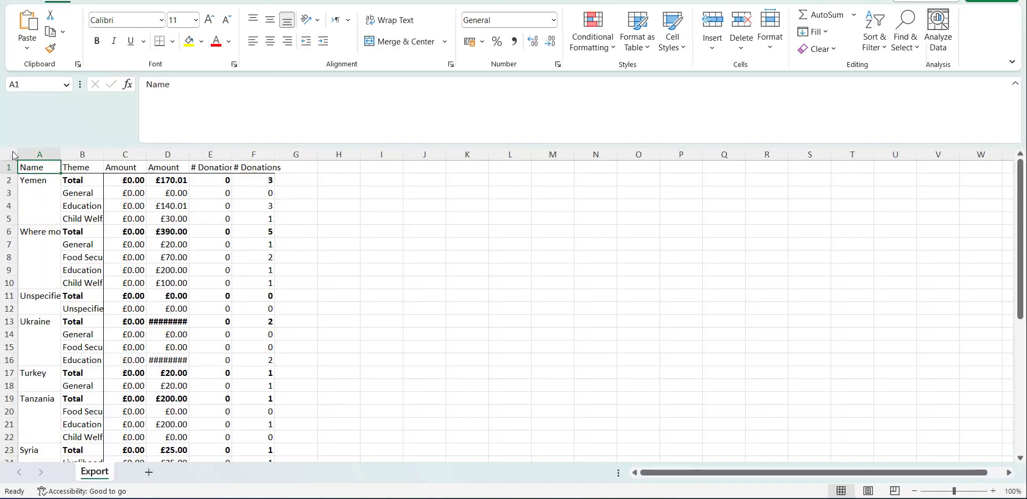
click(12, 155)
double_click(61, 150)
click(262, 230)
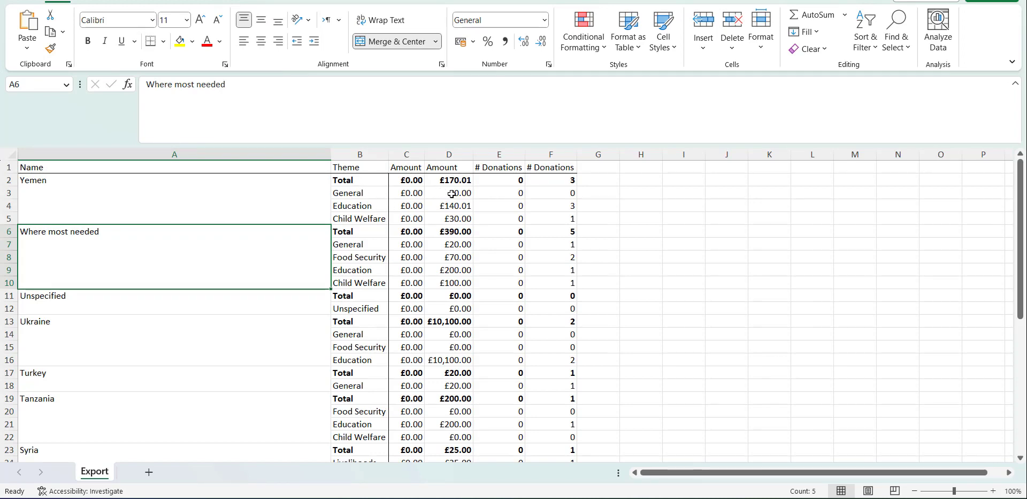
scroll(450, 334, down, 7)
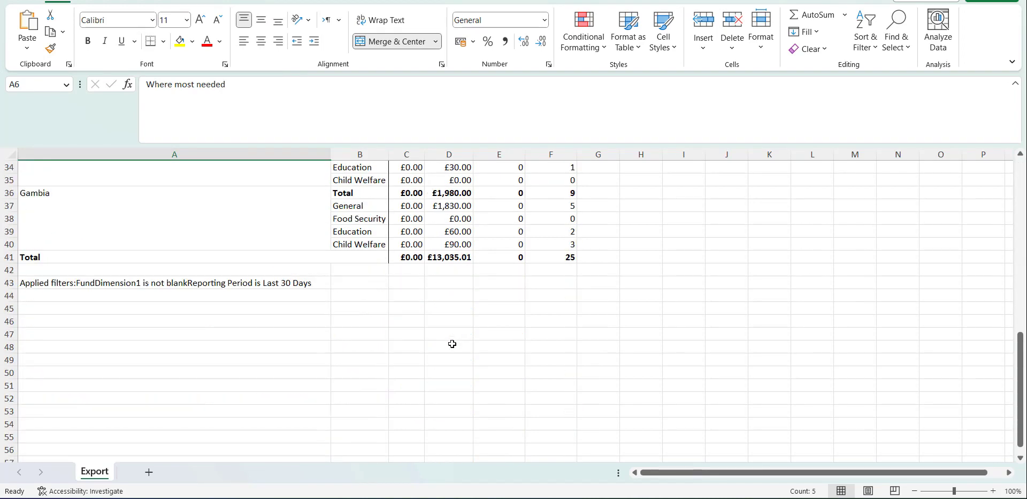
scroll(452, 344, up, 7)
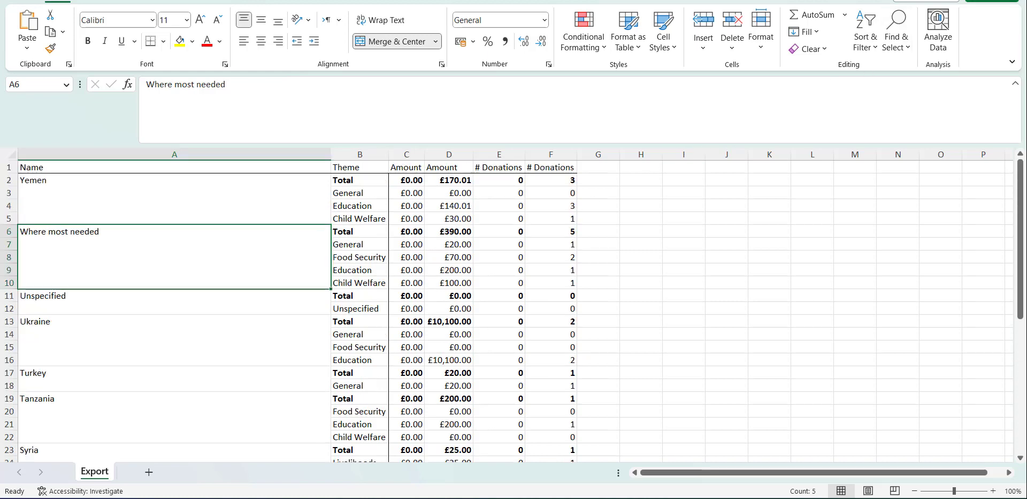
key(alt+Tab)
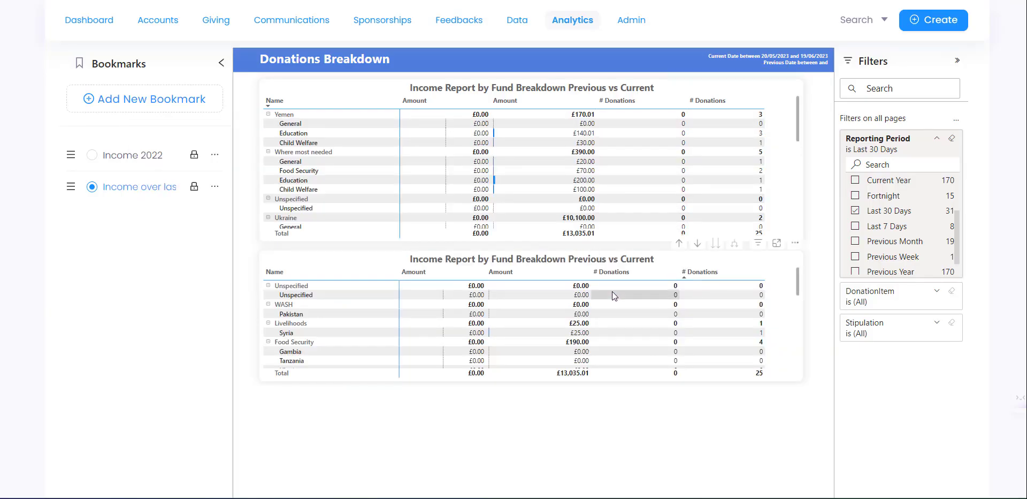
- Return to the Income Overview page and apply the Income 2022 bookmark
scroll(288, 227, up, 3)
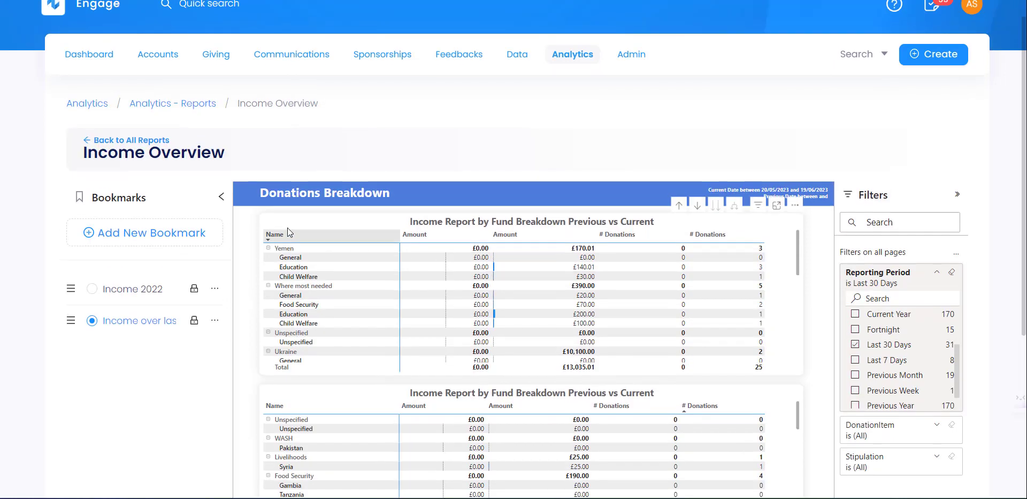
scroll(266, 237, down, 2)
scroll(287, 304, down, 5)
scroll(316, 404, down, 5)
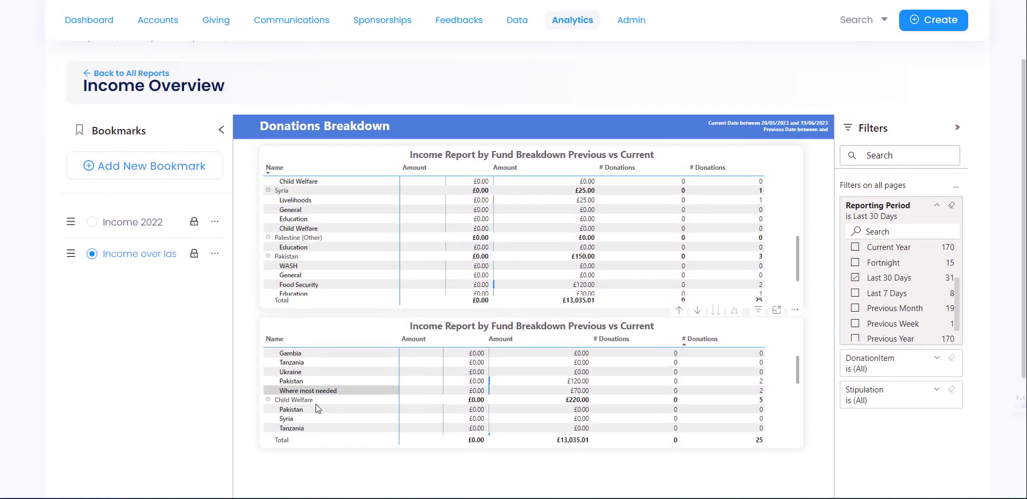
scroll(227, 403, down, 4)
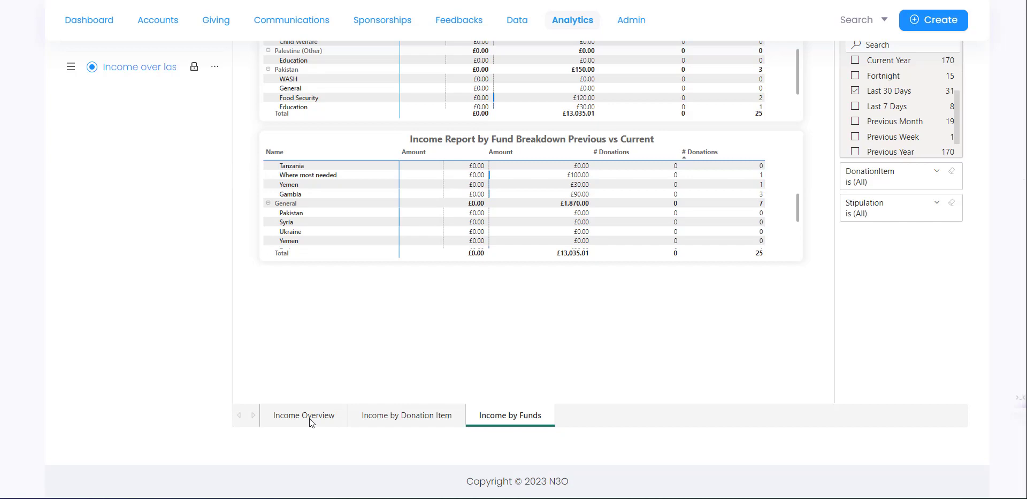
click(323, 416)
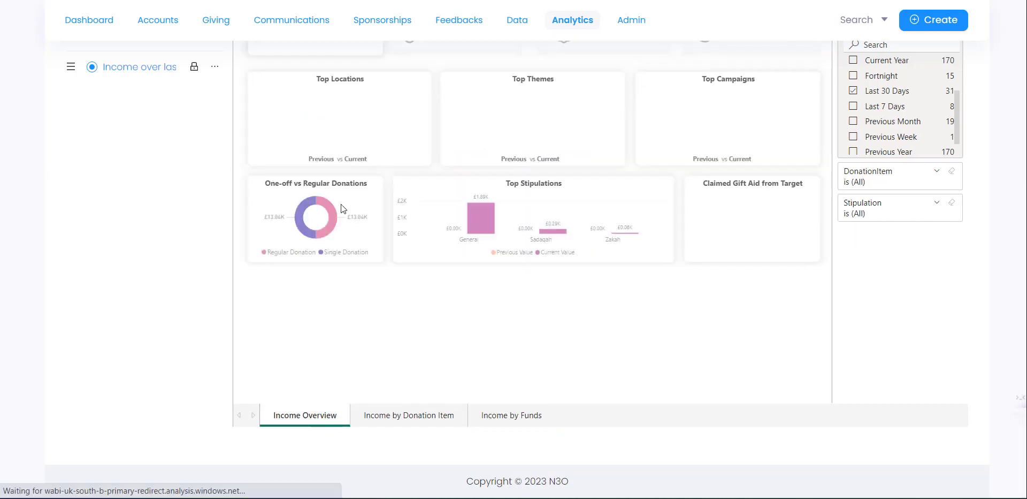
scroll(369, 133, up, 5)
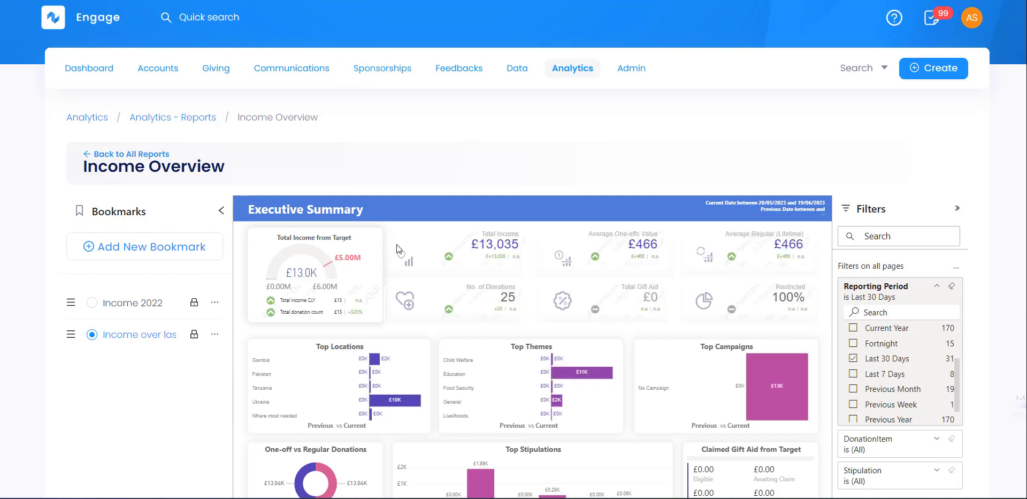
scroll(404, 285, down, 1)
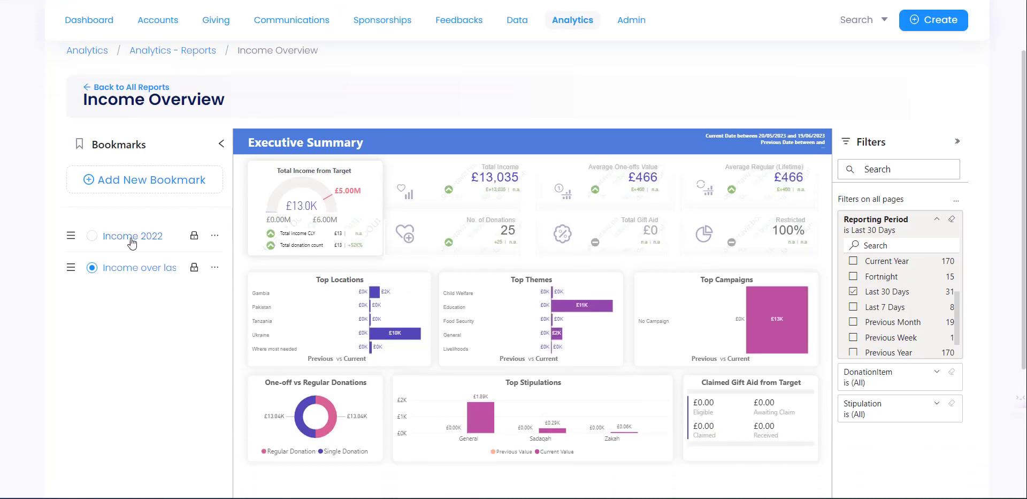
click(92, 238)
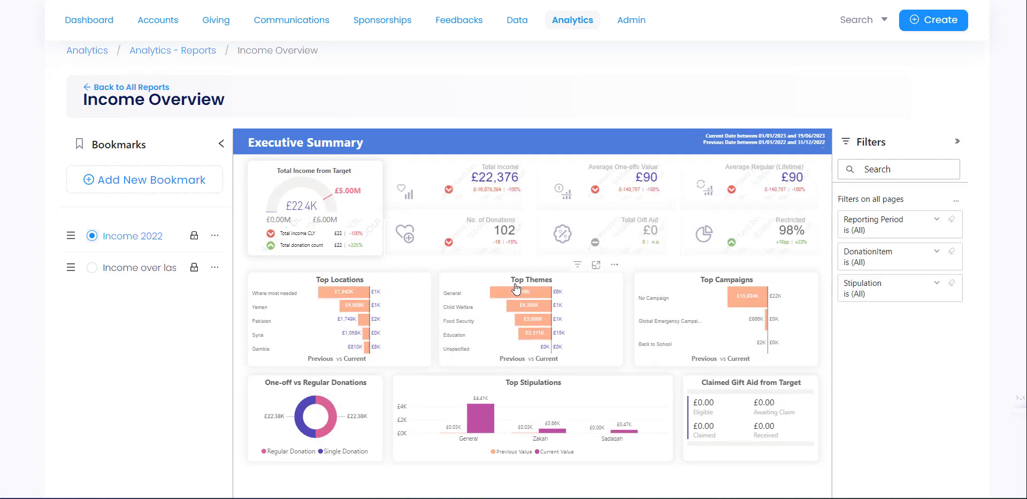
click(614, 266)
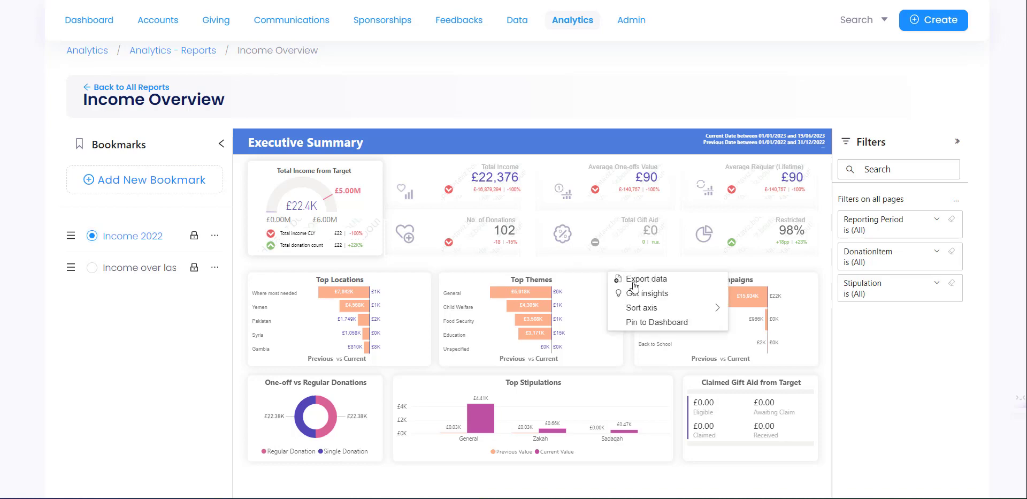
- Pin the Top Themes visual as 'Income by Theme' and dismiss the success notice
click(663, 323)
click(543, 252)
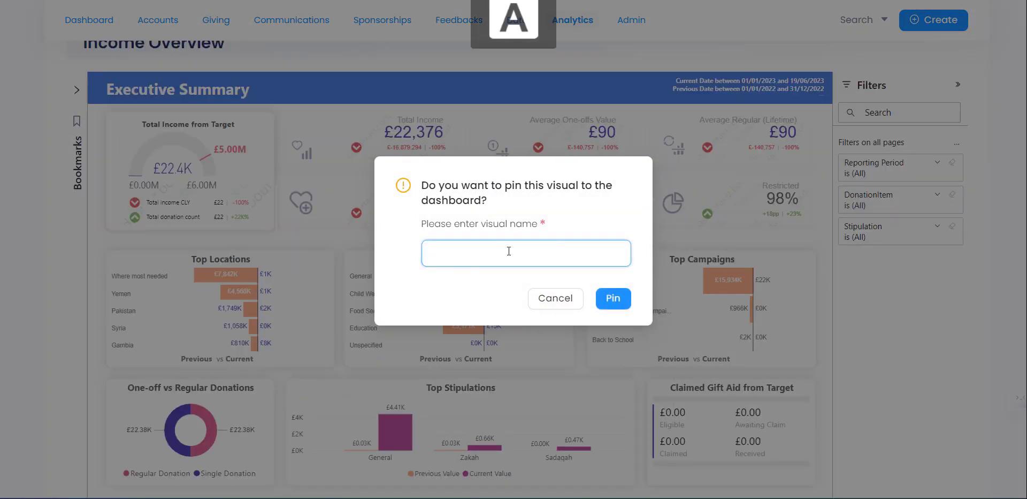
text(Income by Theme)
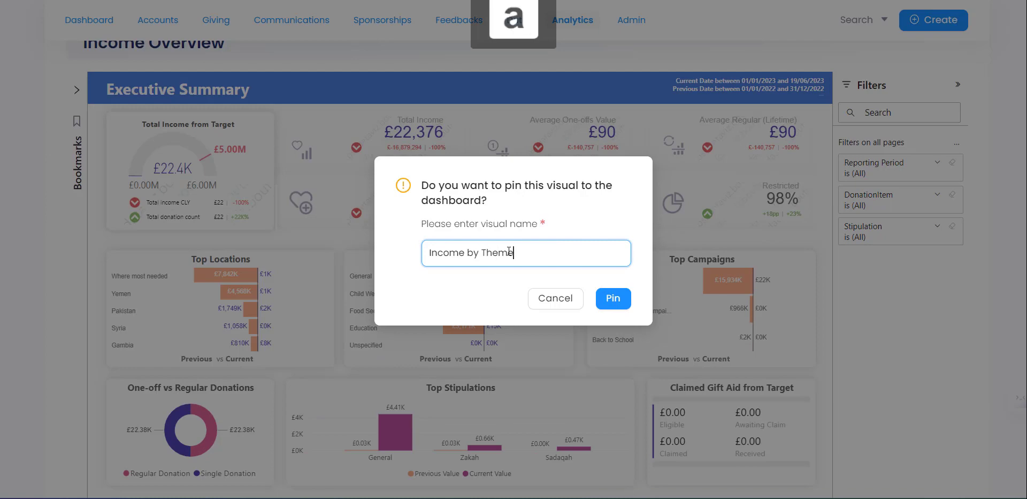
click(611, 299)
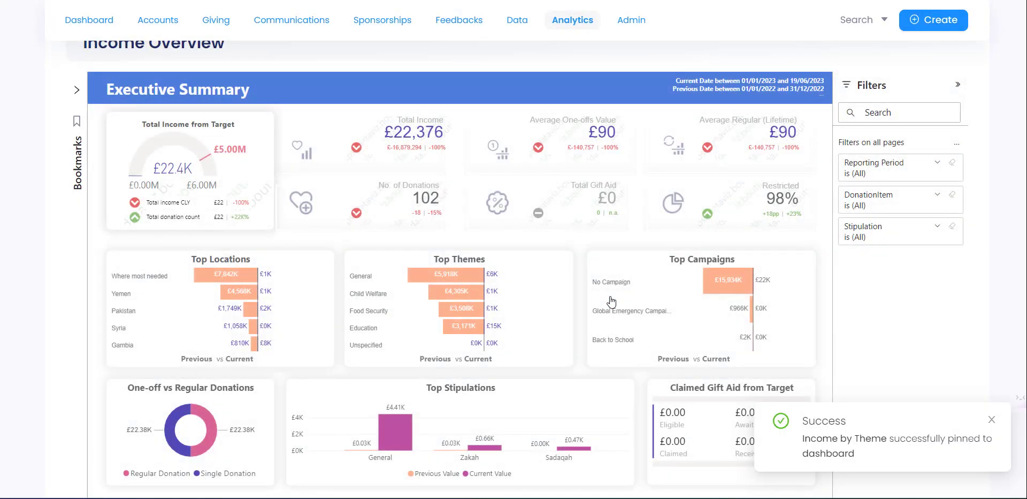
click(993, 420)
scroll(120, 79, up, 2)
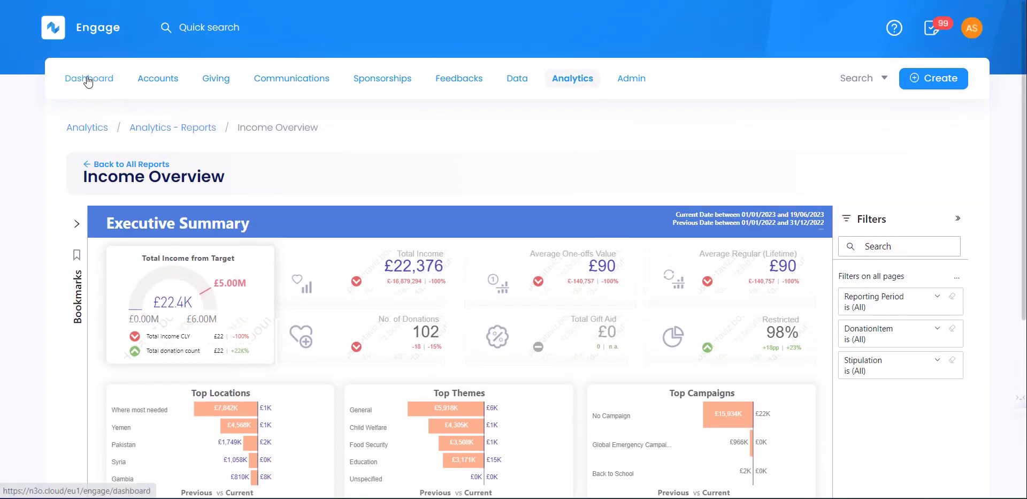
- Open the Dashboard and find the pinned Income by Theme tile beside Income by Location
click(87, 77)
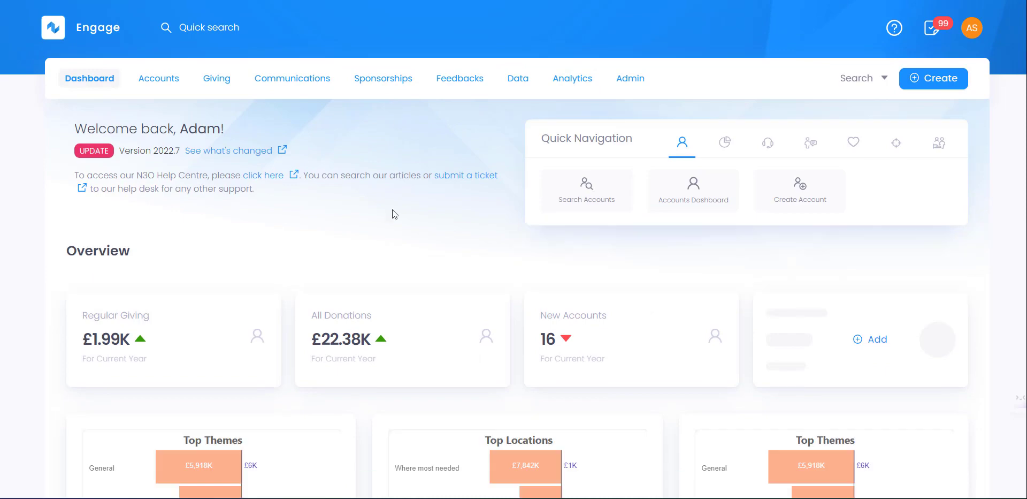
scroll(253, 355, down, 2)
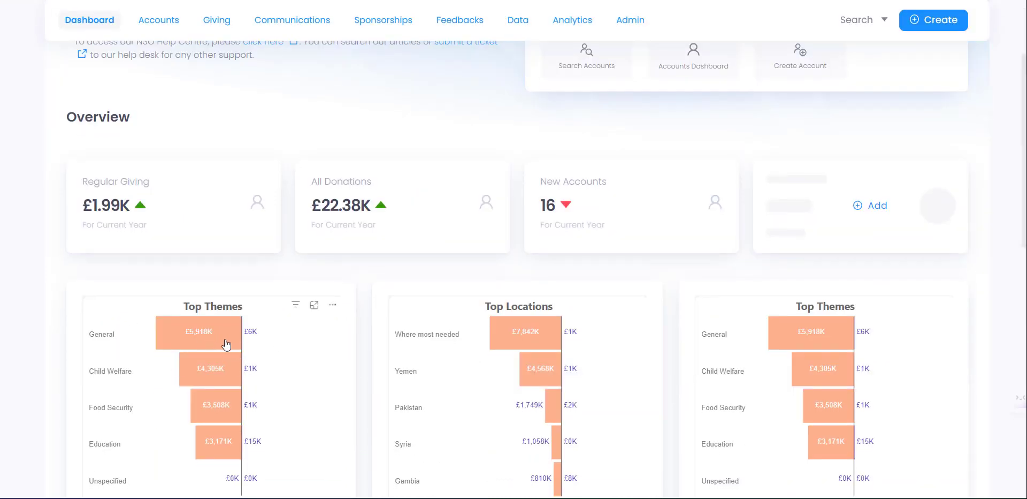
scroll(173, 321, down, 2)
scroll(207, 303, up, 1)
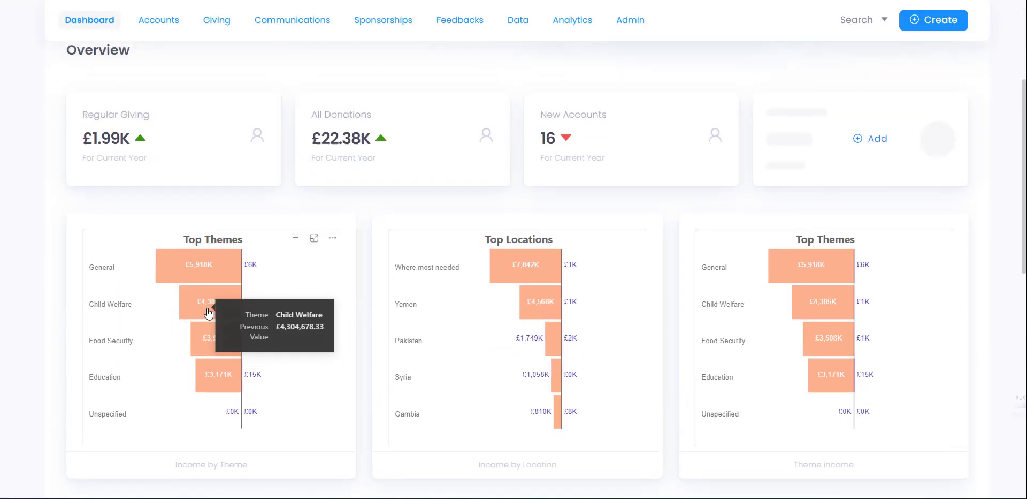
scroll(286, 305, up, 3)
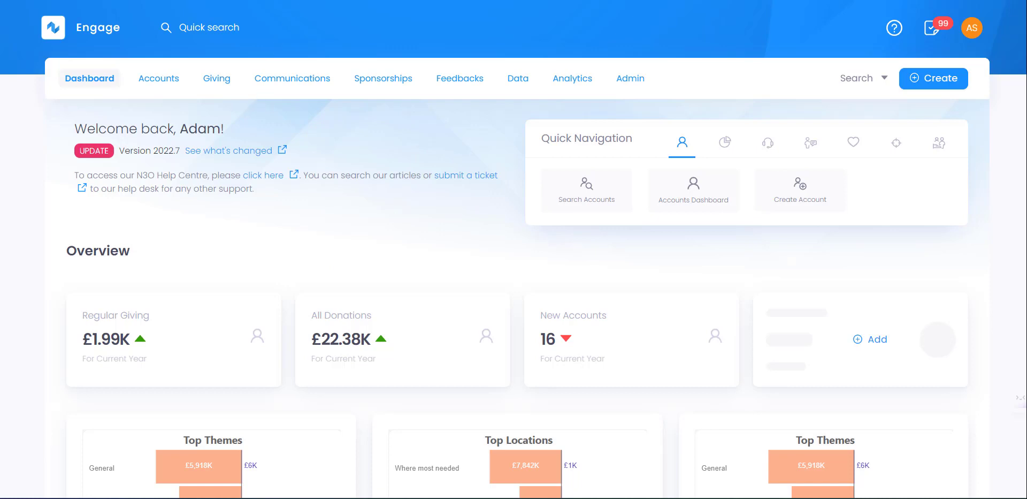
- Open Analytics > Analysis > Donation Income Analysis and set the date range to This Year
click(523, 82)
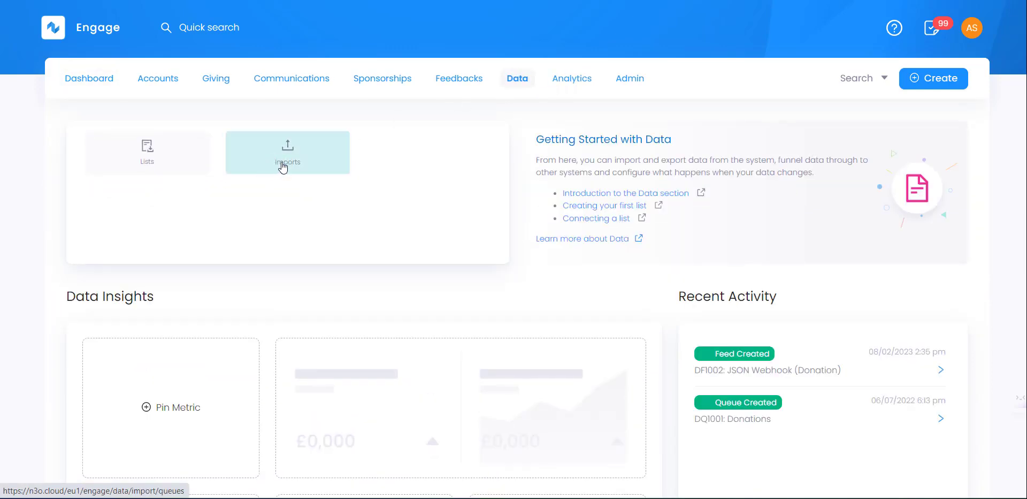
click(568, 80)
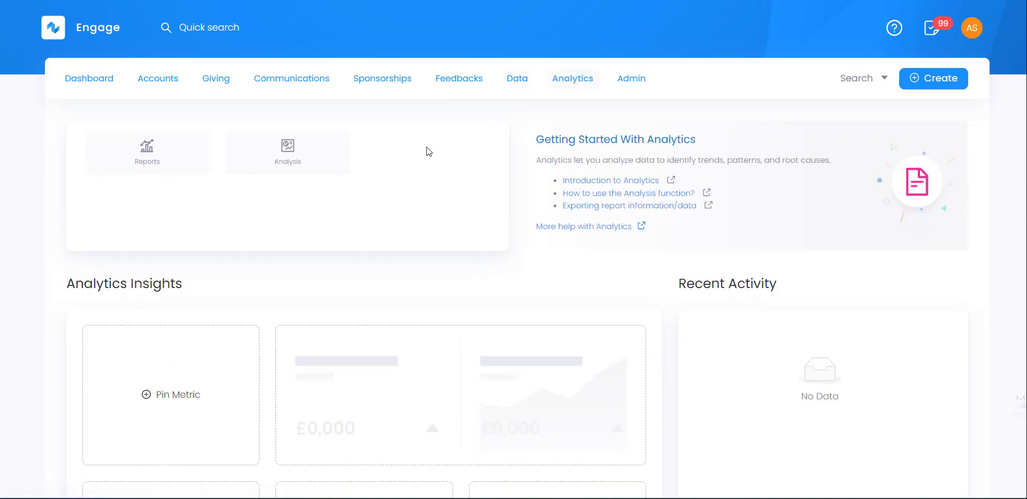
click(310, 157)
click(203, 334)
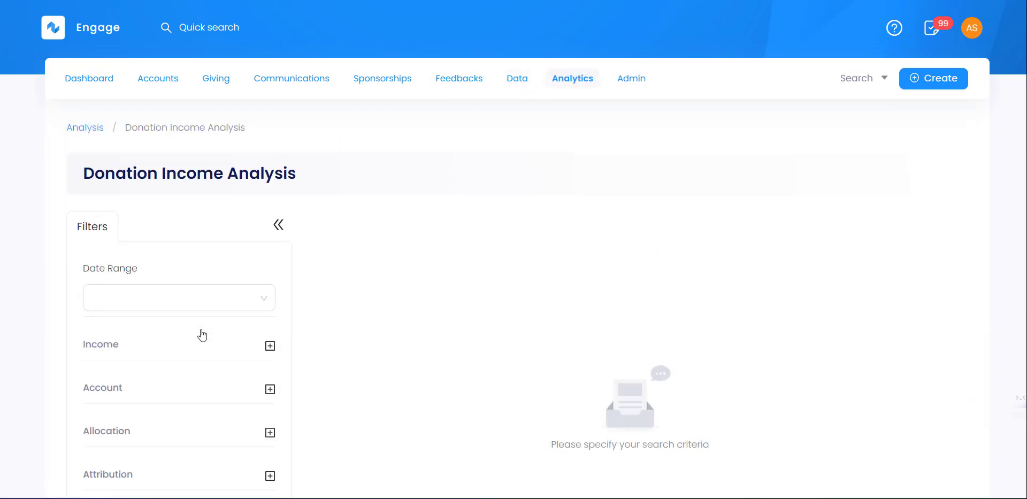
scroll(379, 278, down, 1)
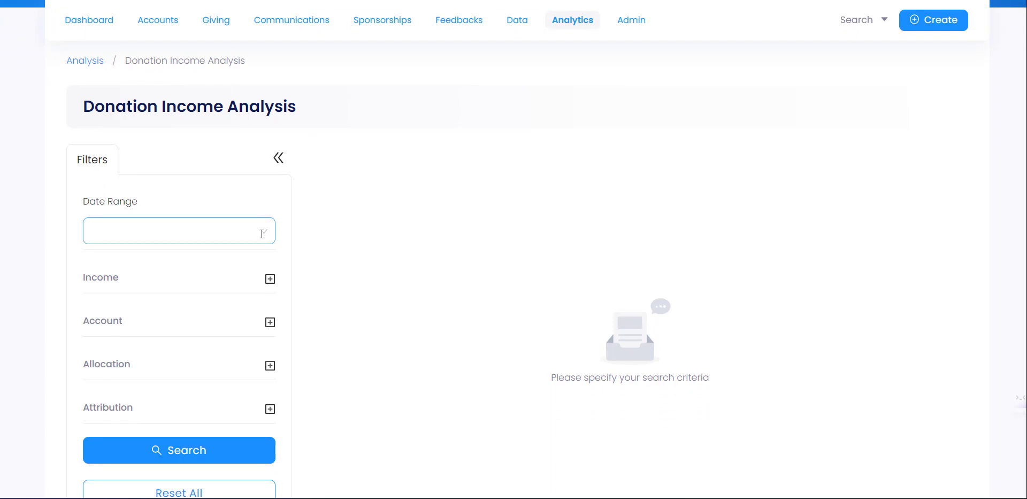
click(266, 234)
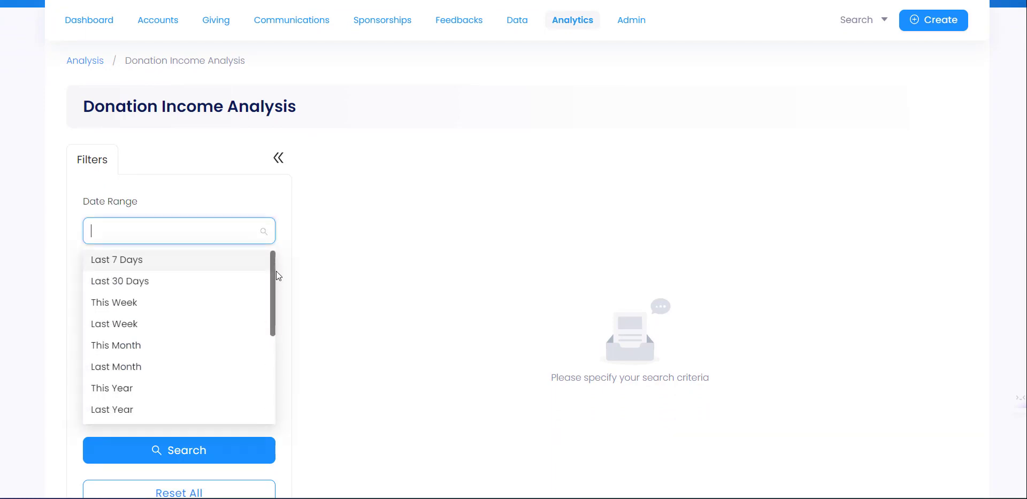
scroll(278, 298, down, 1)
drag(277, 298, 277, 325)
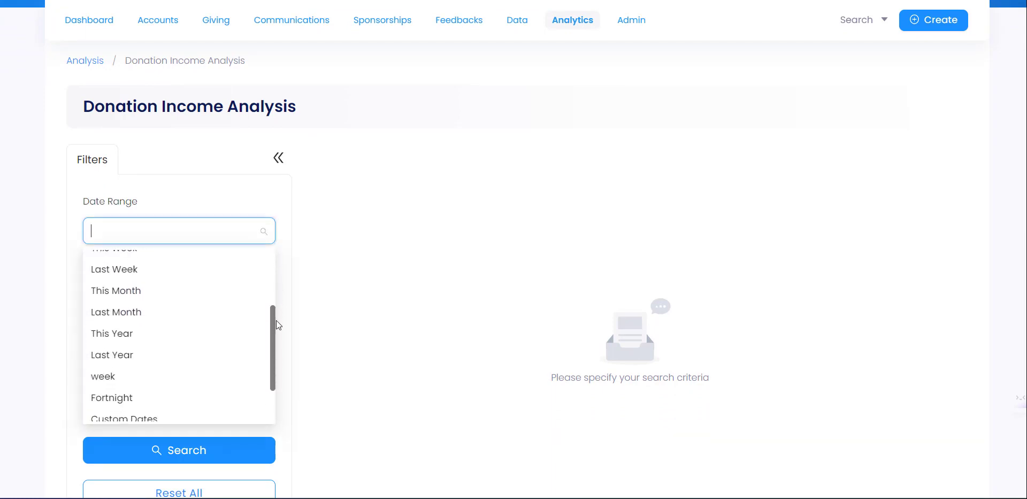
click(167, 339)
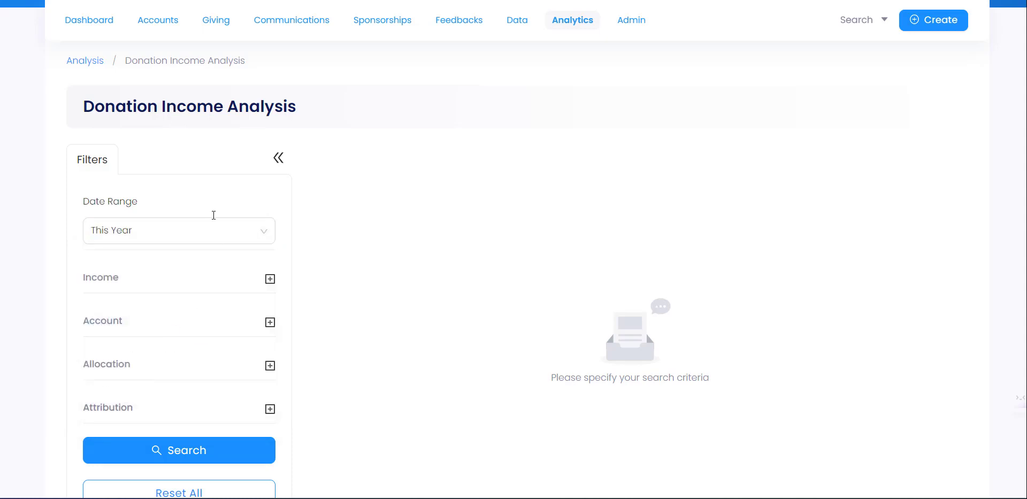
- Check the Income, Account, Allocation and Attribution filter sections, then run the search
click(258, 282)
scroll(176, 158, down, 3)
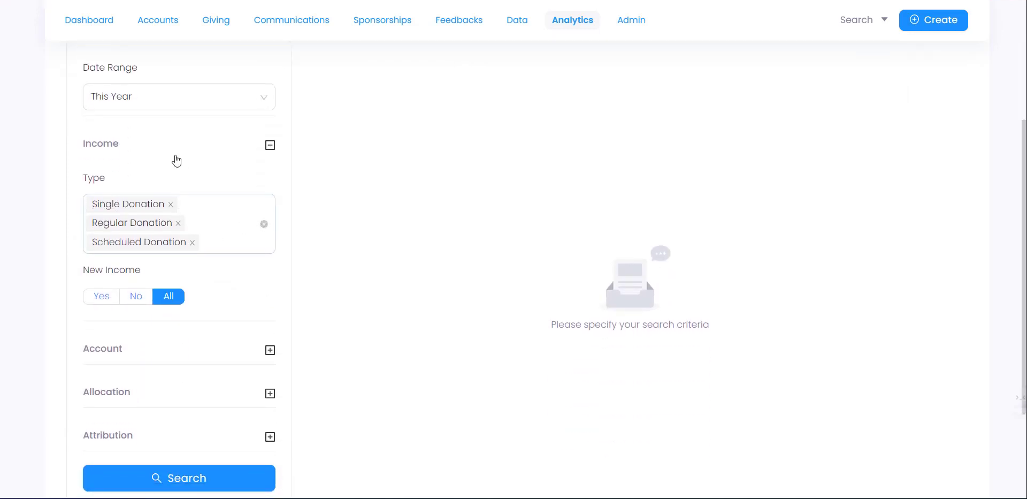
click(176, 152)
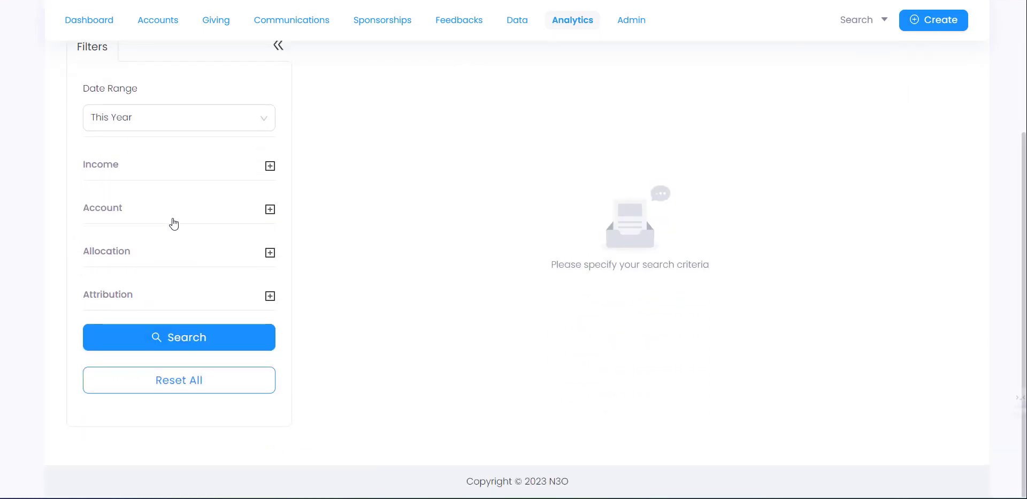
click(174, 223)
click(173, 216)
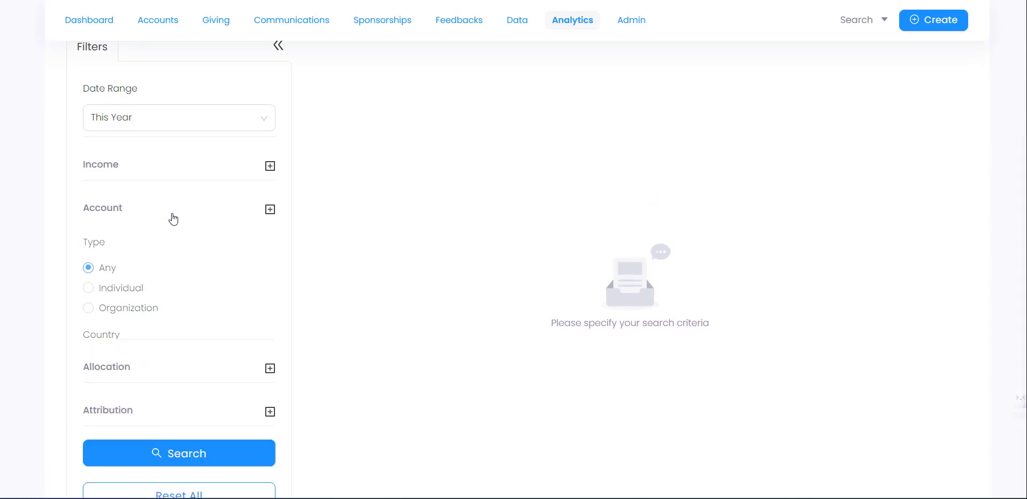
click(168, 258)
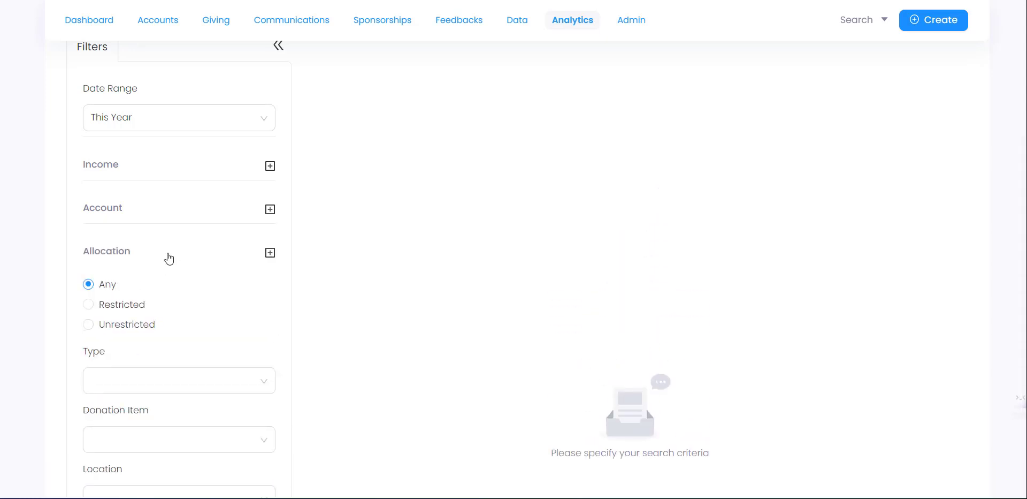
click(169, 258)
click(219, 301)
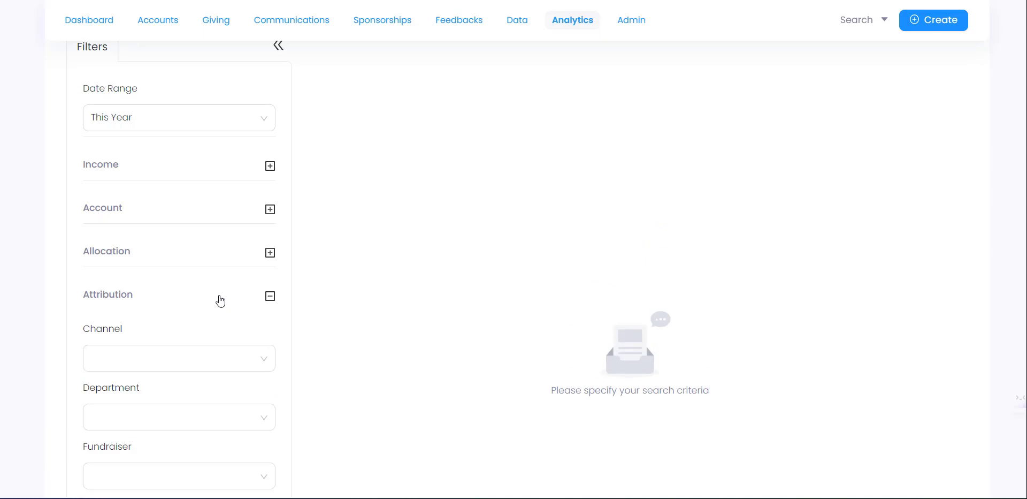
click(229, 296)
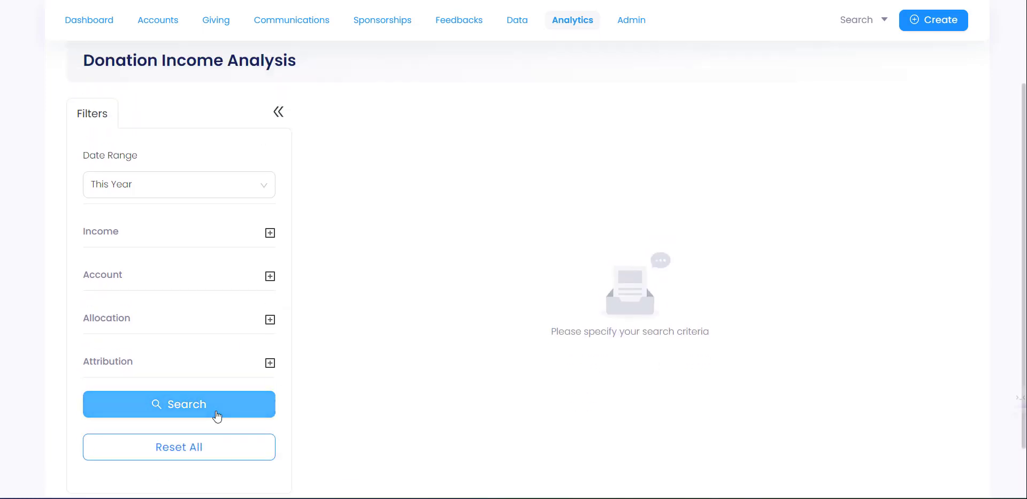
click(252, 398)
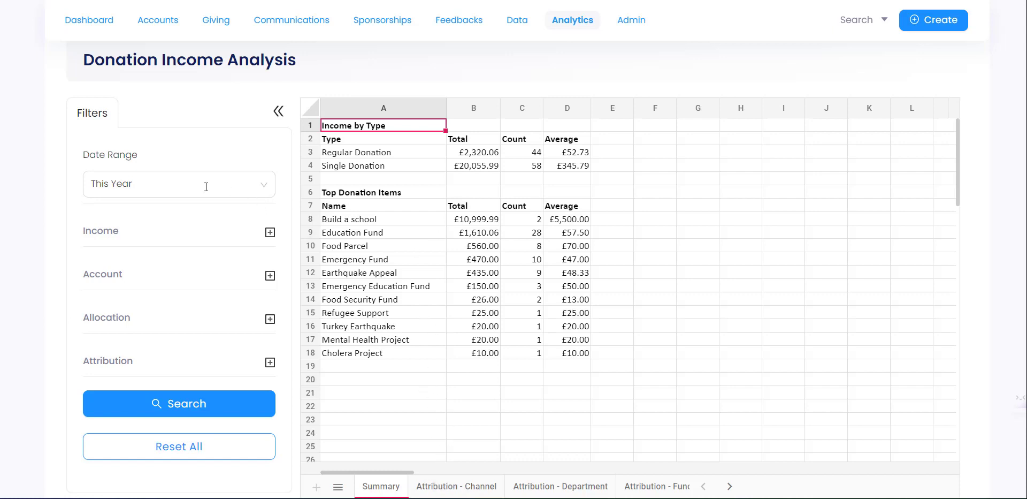
- Look over the Summary sheet and the Attribution - Channel sheet
scroll(394, 271, down, 2)
scroll(417, 284, up, 2)
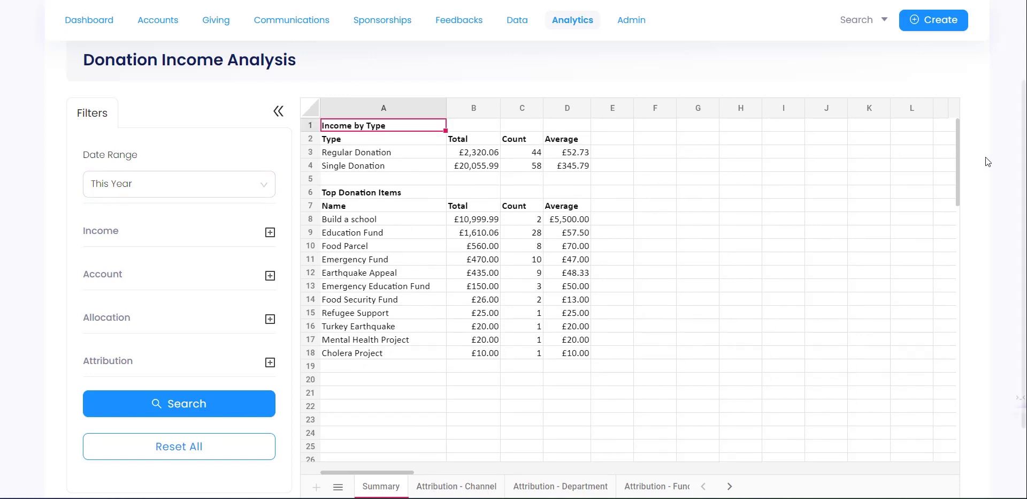
scroll(976, 182, down, 1)
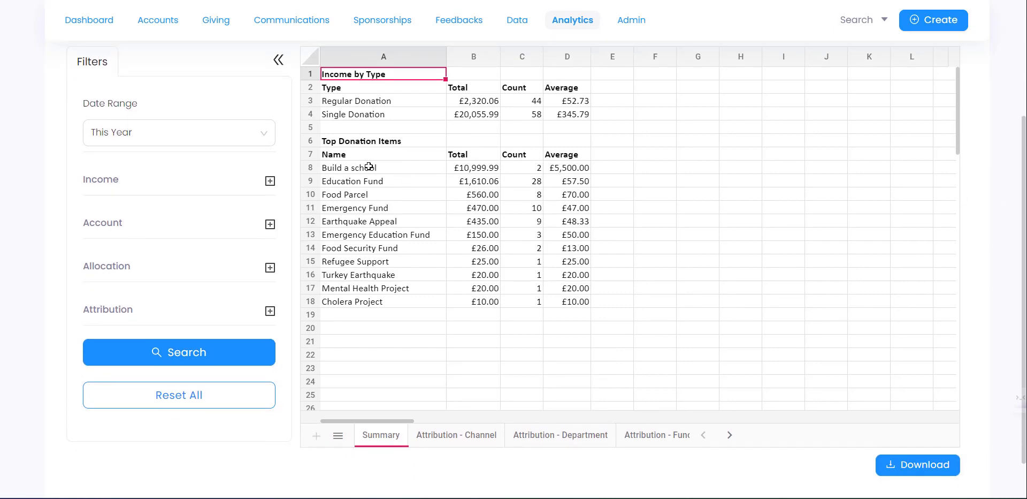
click(463, 440)
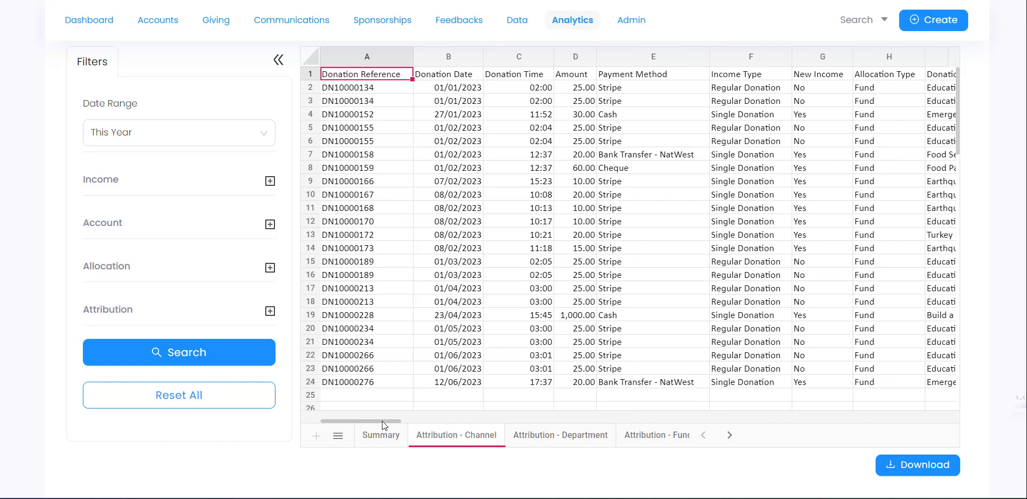
drag(382, 420, 529, 422)
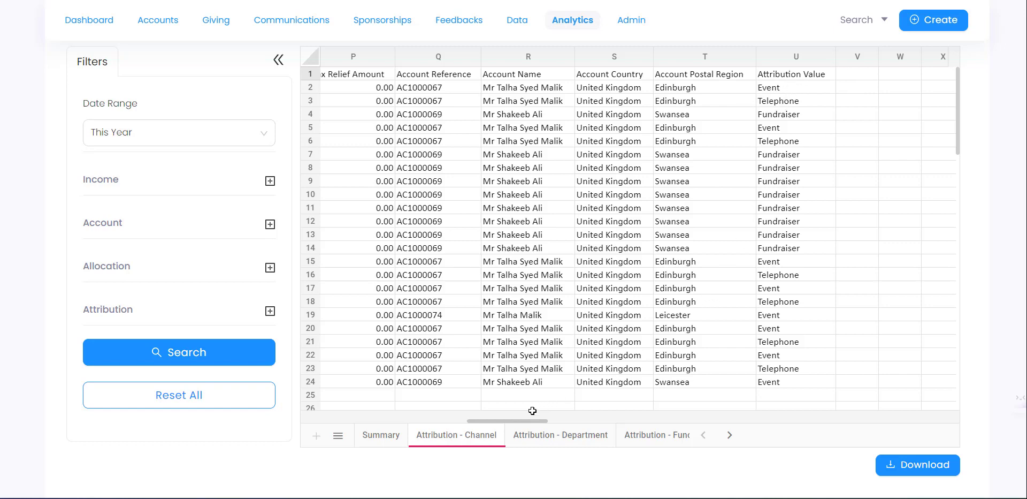
drag(518, 422, 392, 422)
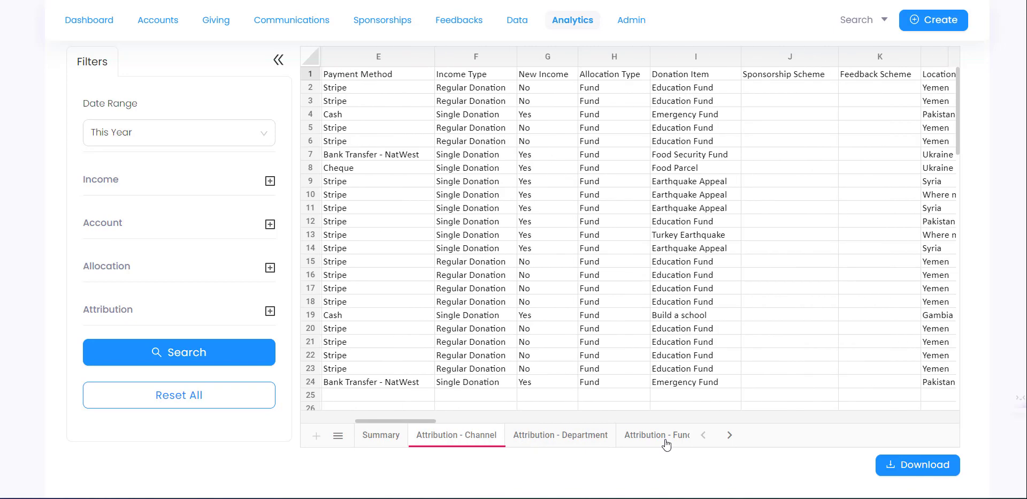
- View the Attribution - Fundraiser and Data sheets, then download the analysis spreadsheet
click(729, 435)
click(730, 435)
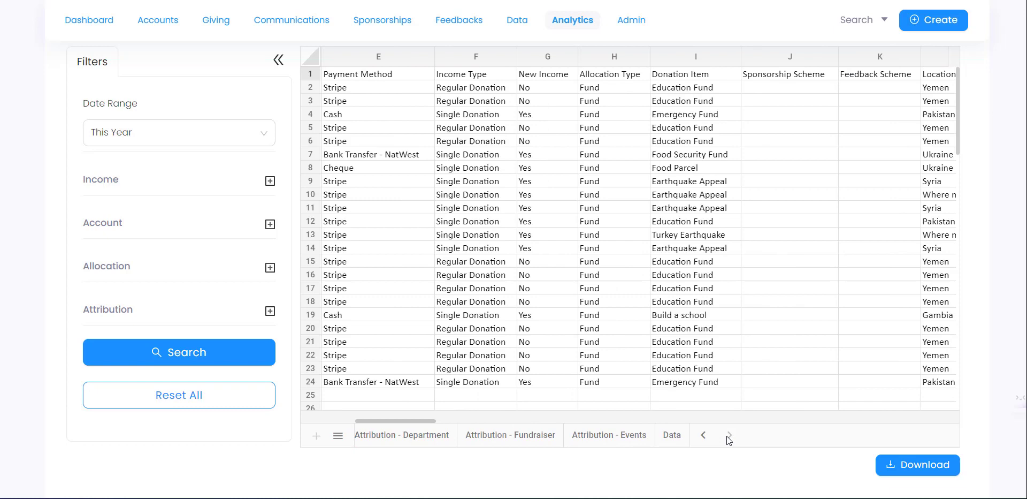
click(541, 442)
drag(377, 420, 571, 434)
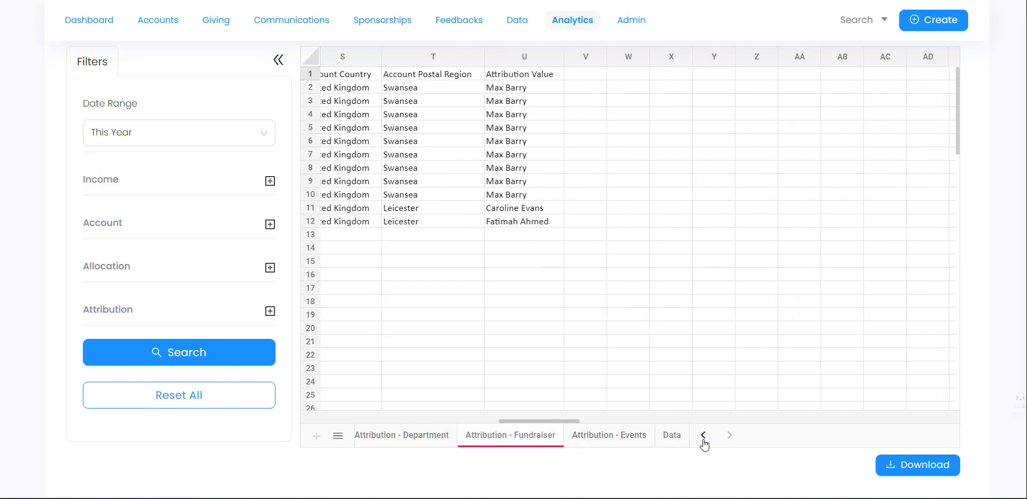
click(677, 438)
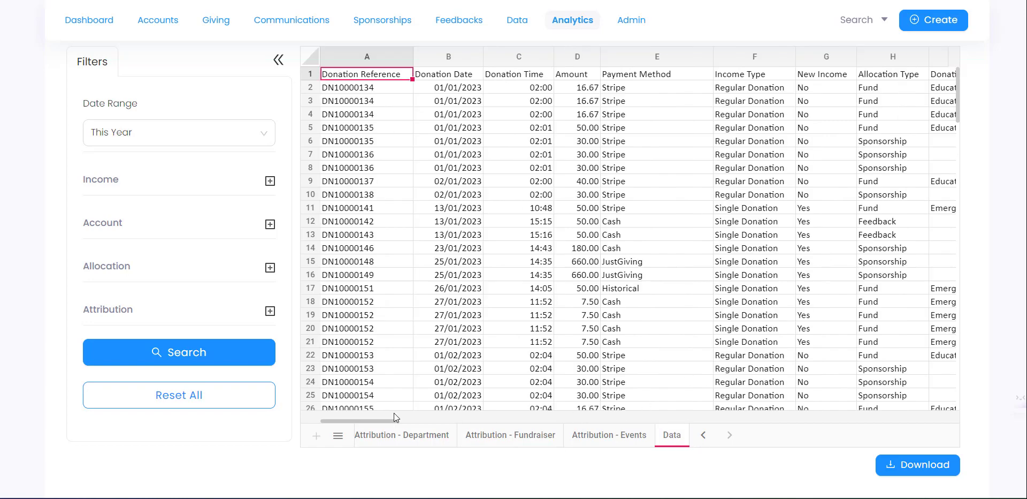
mouse_move(362, 420)
mouse_down()
mouse_move(394, 422)
mouse_move(348, 421)
mouse_up()
click(933, 471)
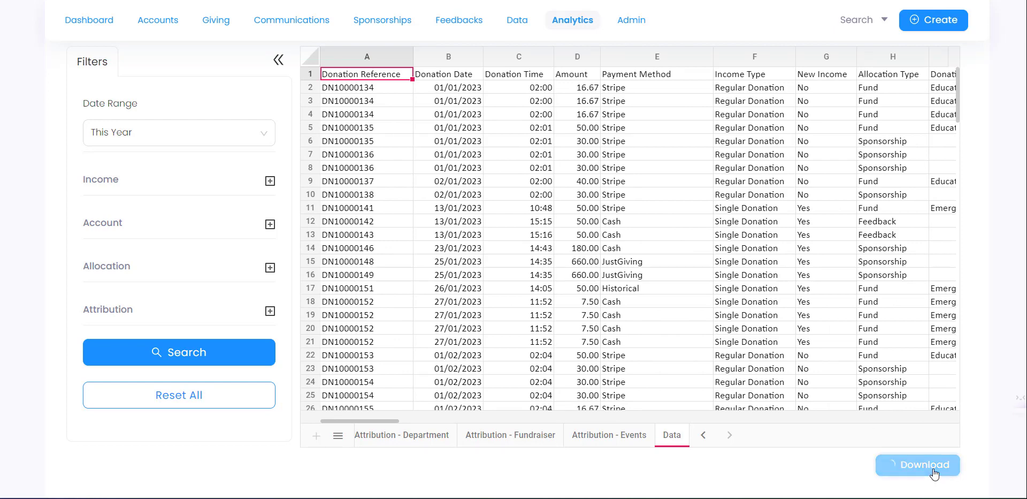
scroll(923, 462, down, 1)
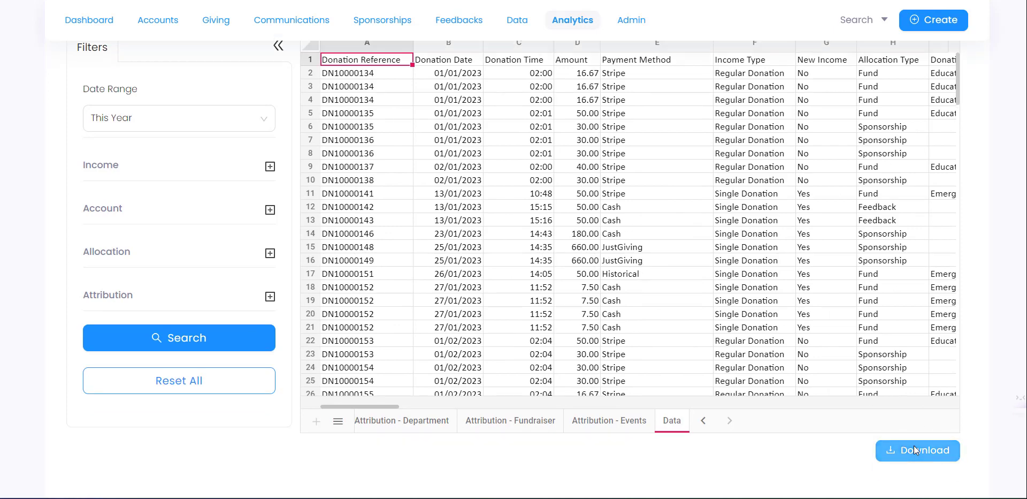